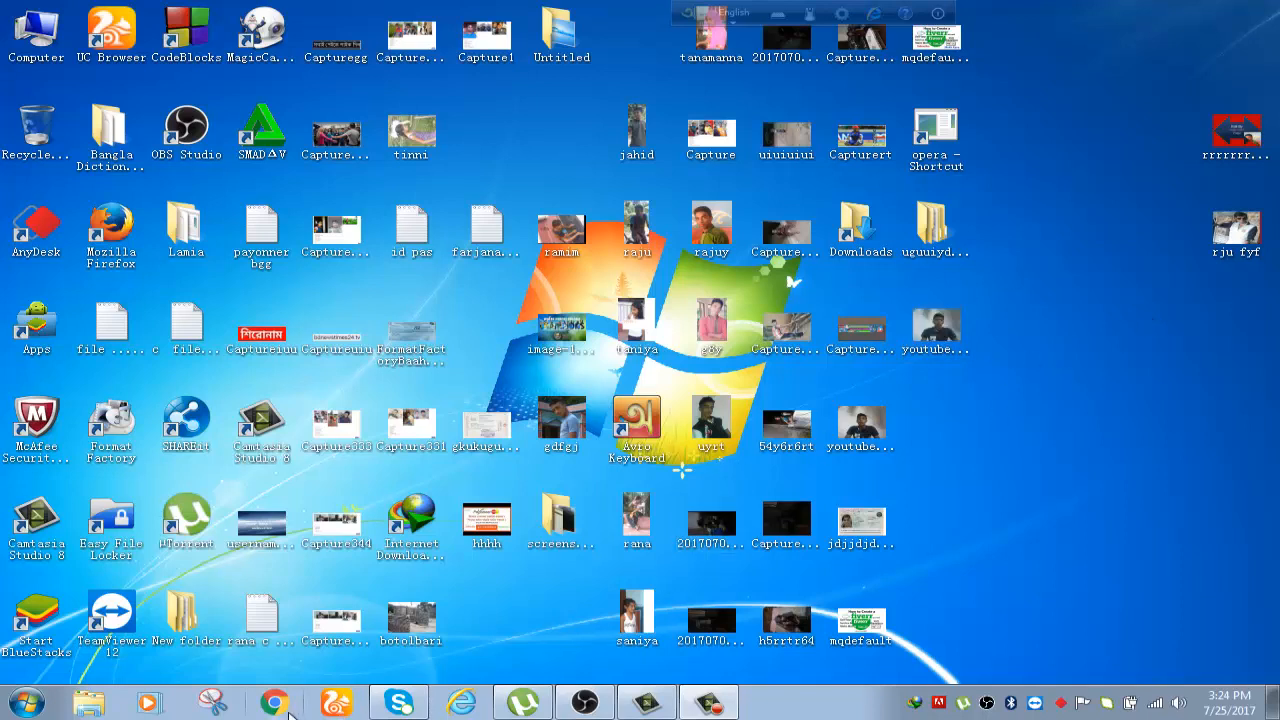
Switch to Chrome, search the web for obs studio and open the Open Broadcaster Software home page.
left_click(274, 703)
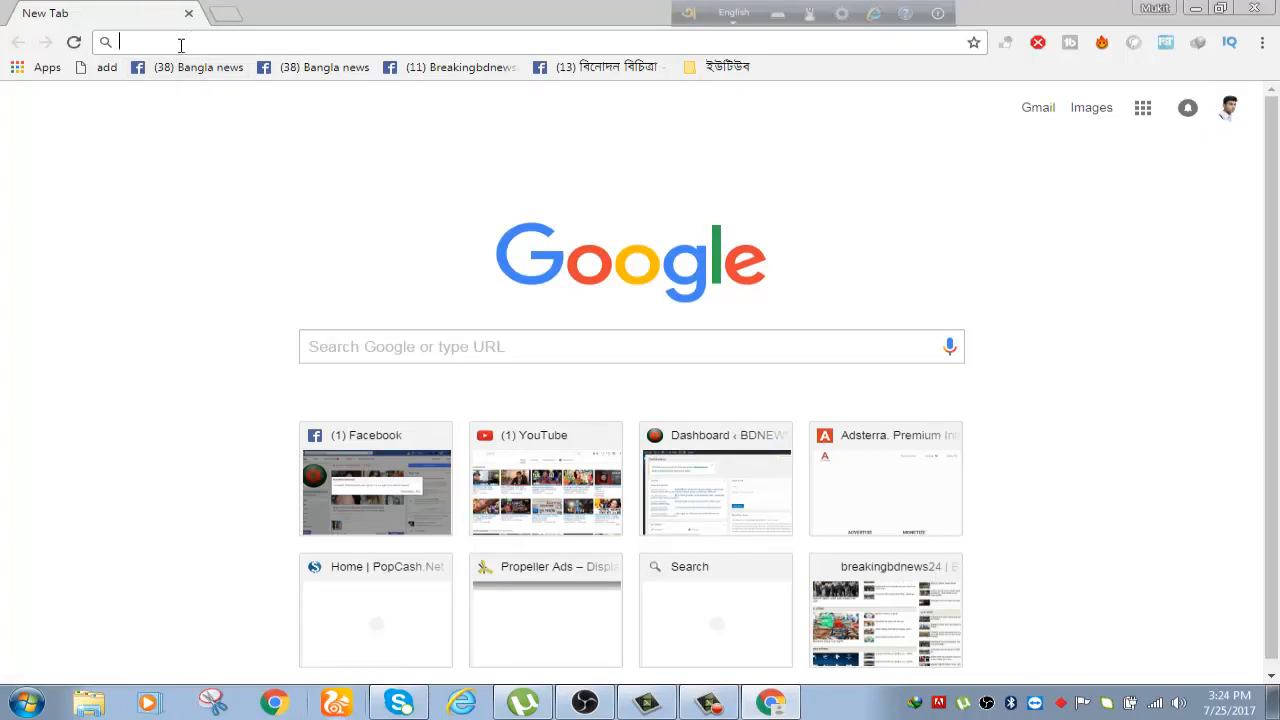
type("o")
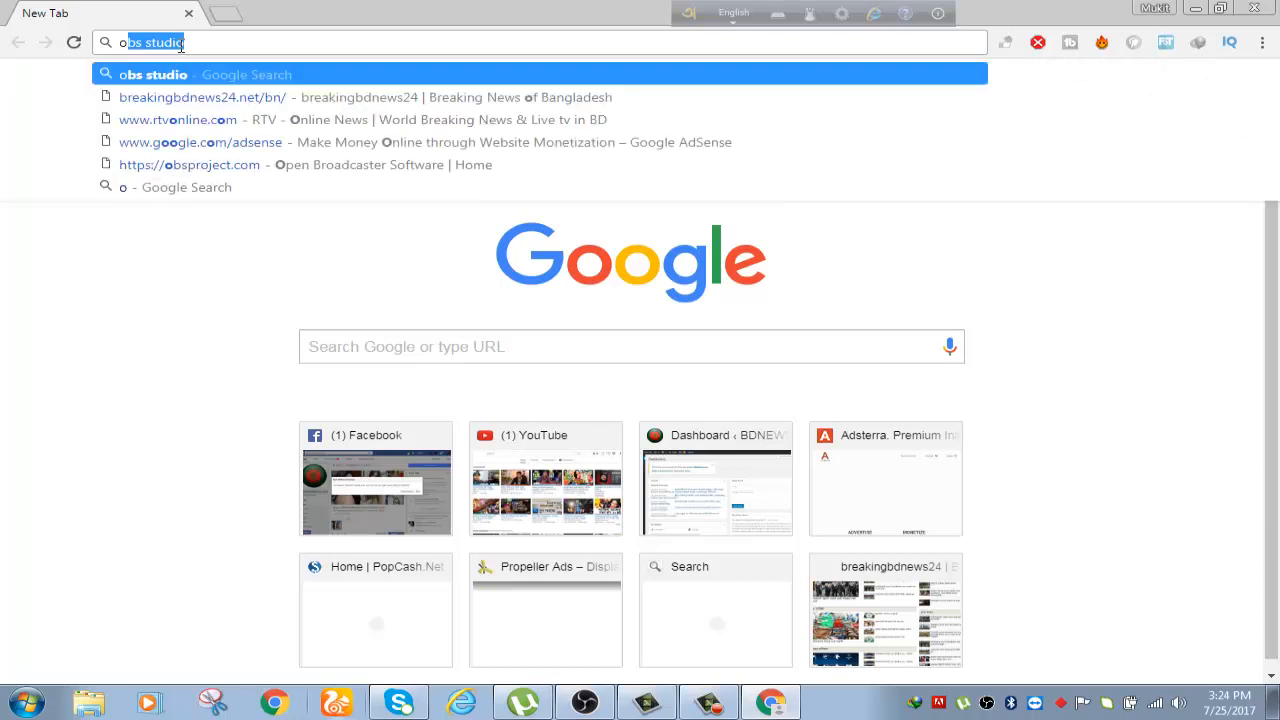
type("bs")
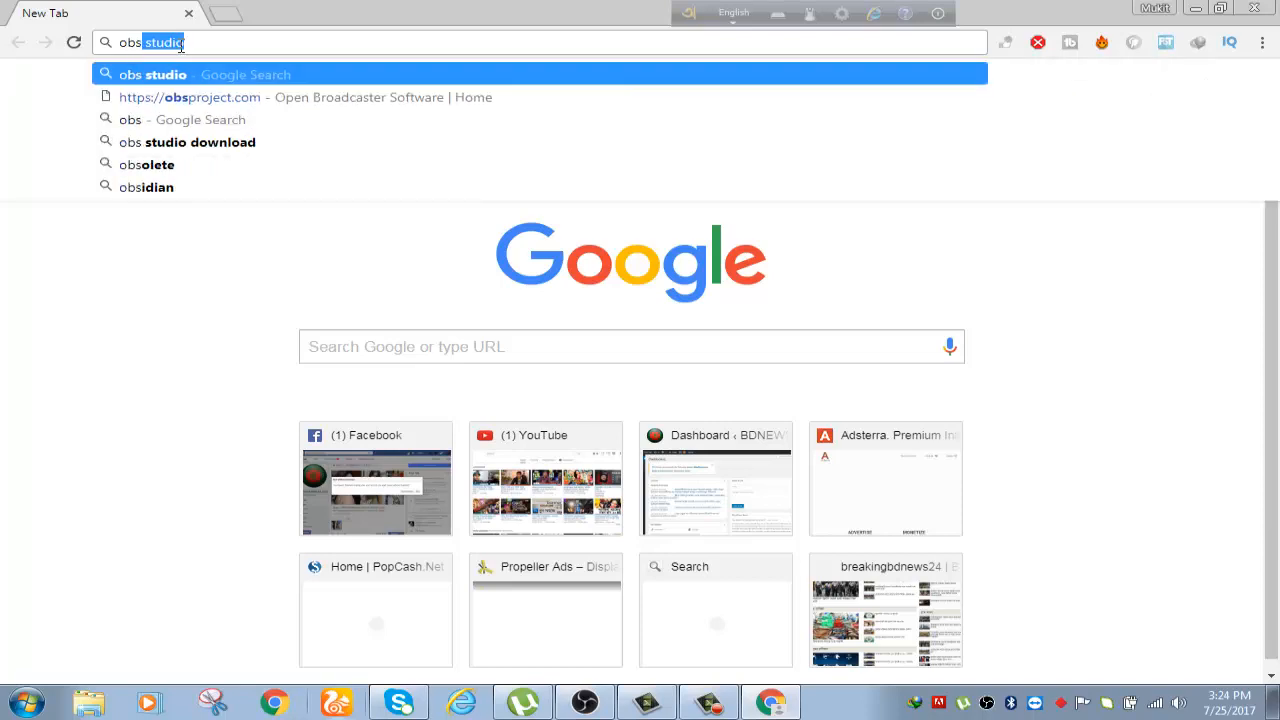
key("Right")
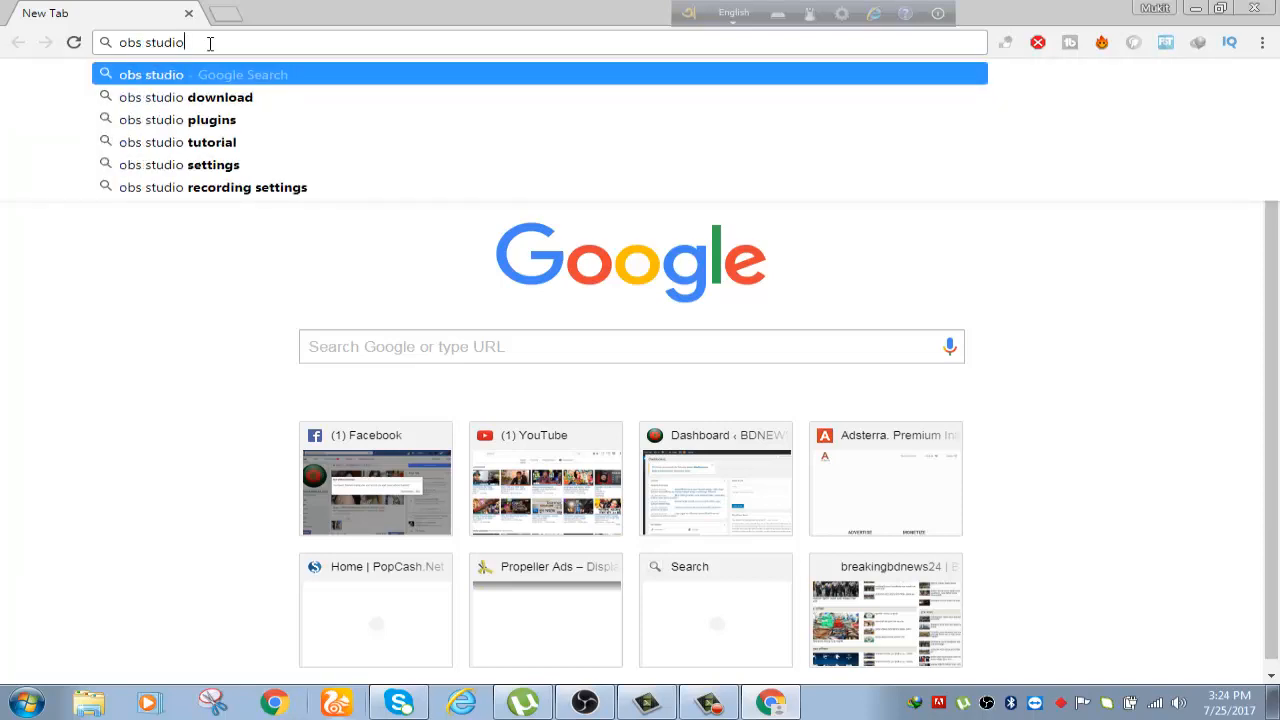
key("Return")
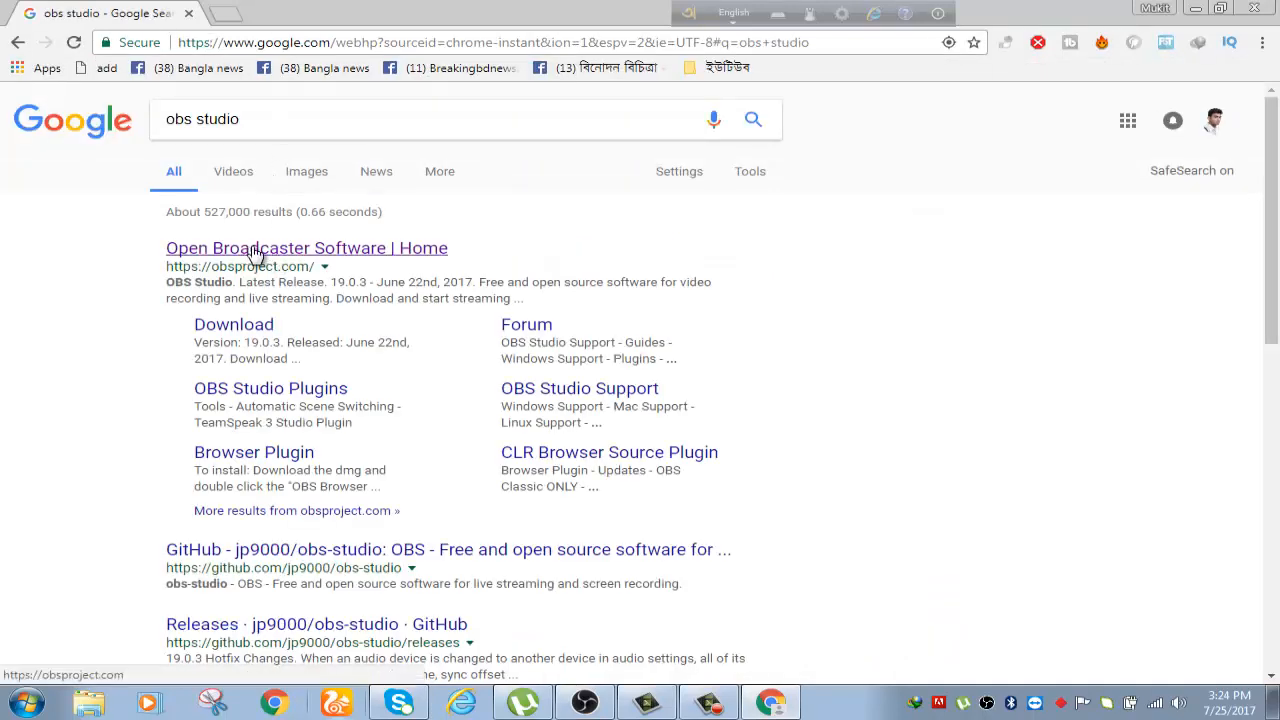
left_click(286, 247)
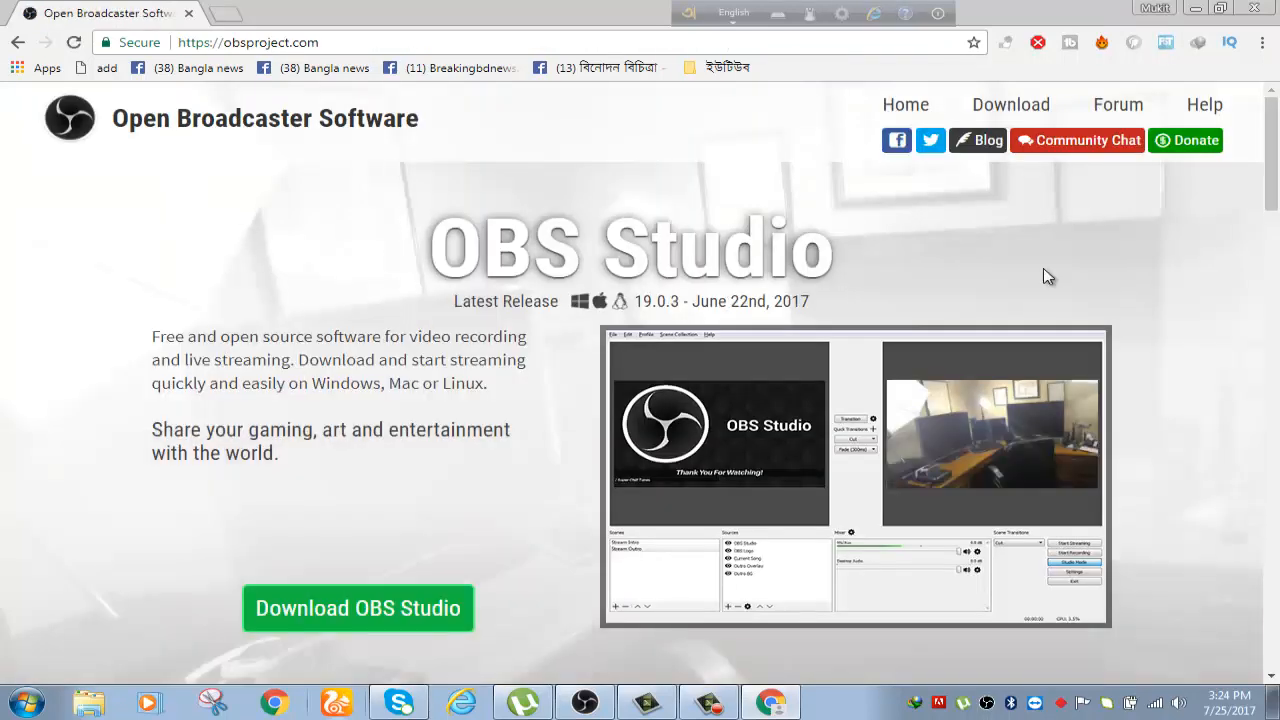
Request the Windows 7+ installer of OBS Studio from the site and cancel the download.
mouse_move(1269, 194)
left_mouse_down()
mouse_move(1275, 250)
mouse_move(1279, 185)
mouse_move(1268, 219)
mouse_move(1255, 208)
left_mouse_up()
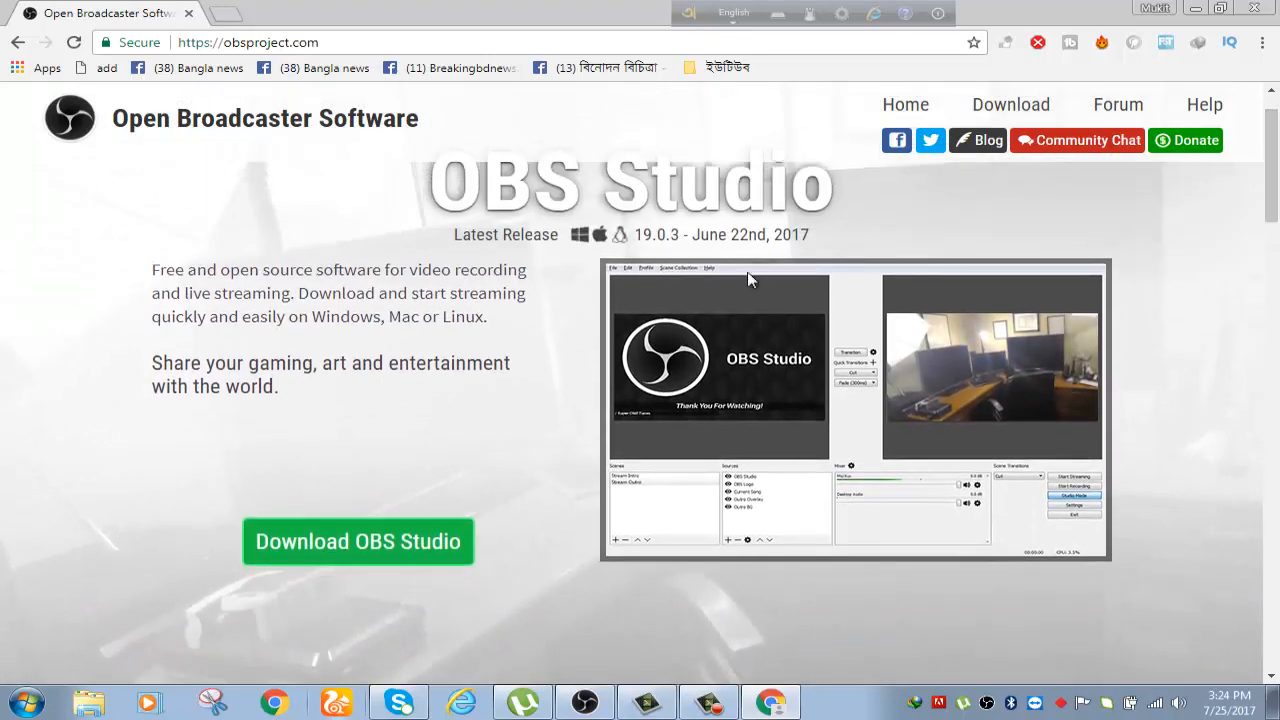
left_click(352, 544)
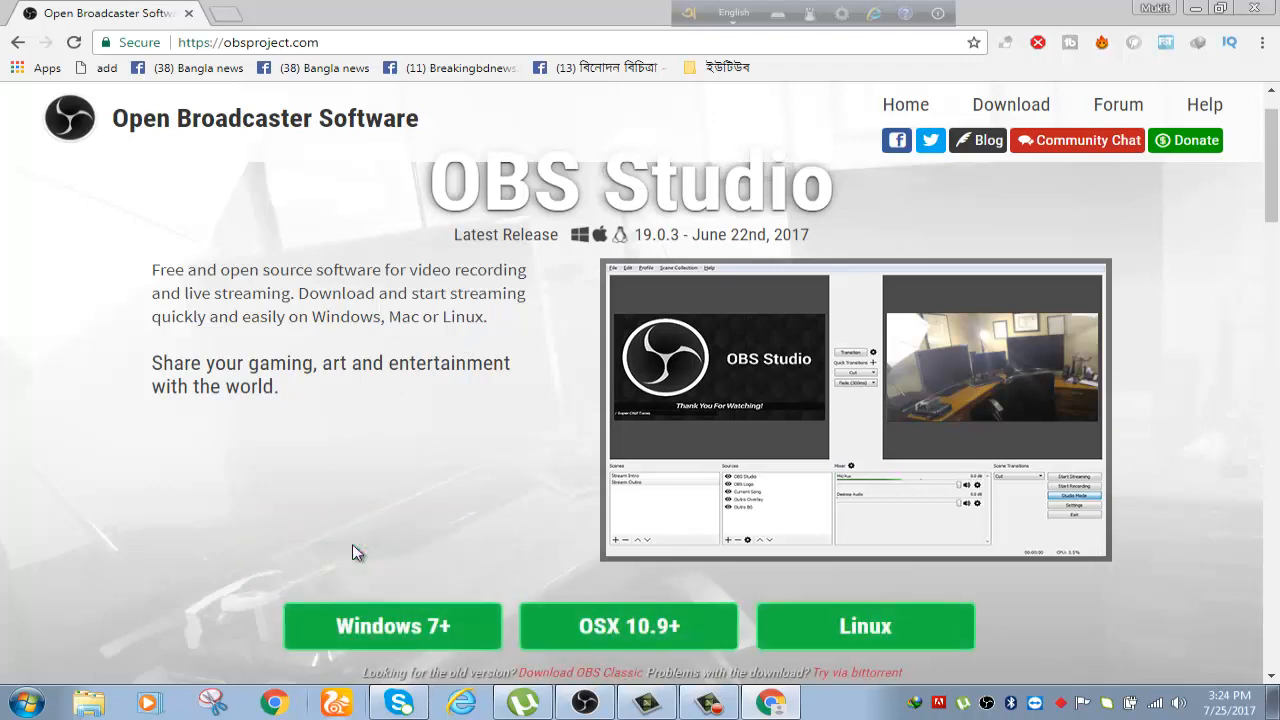
left_click(408, 651)
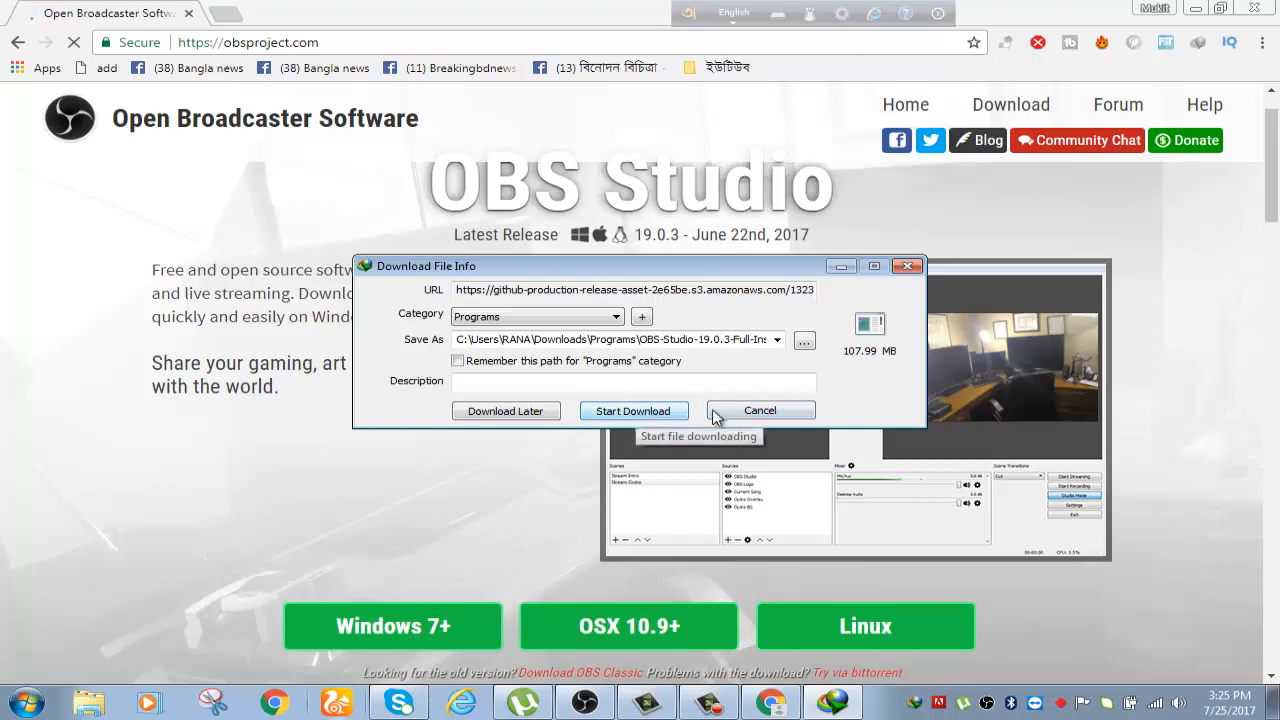
left_click(760, 411)
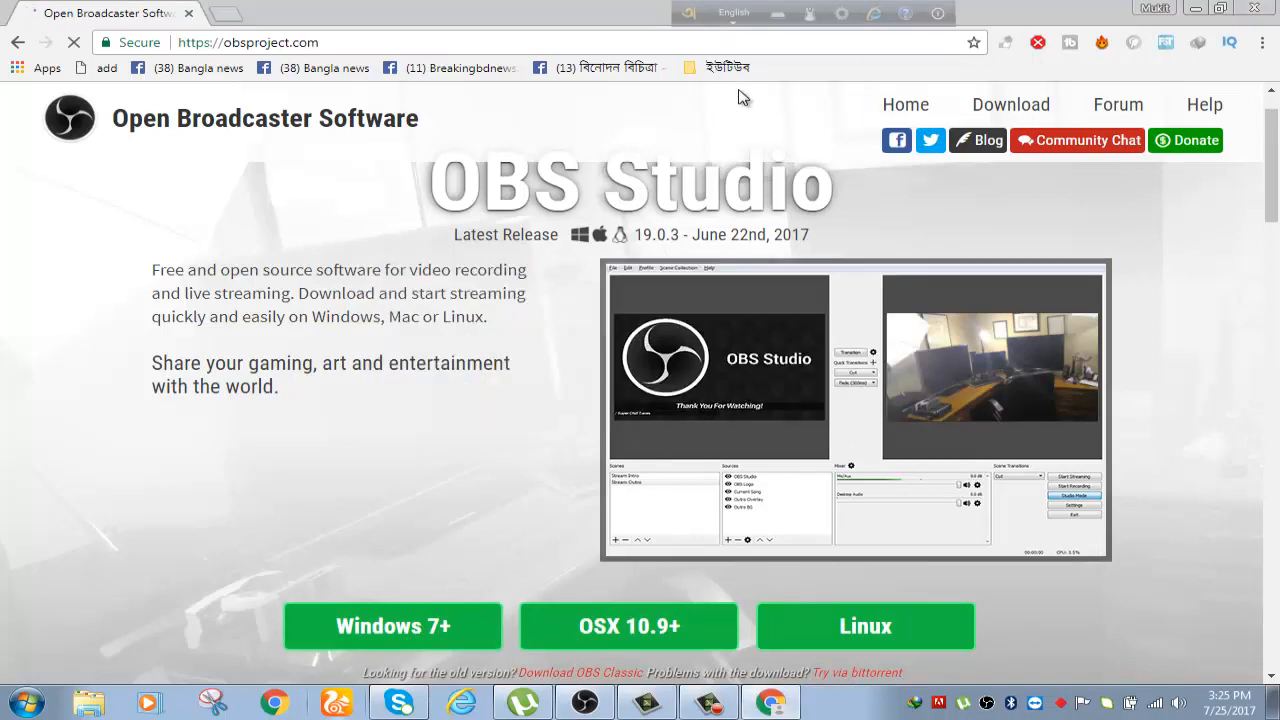
Minimize the browser and switch to the OBS window.
left_click(1195, 8)
right_click(1104, 100)
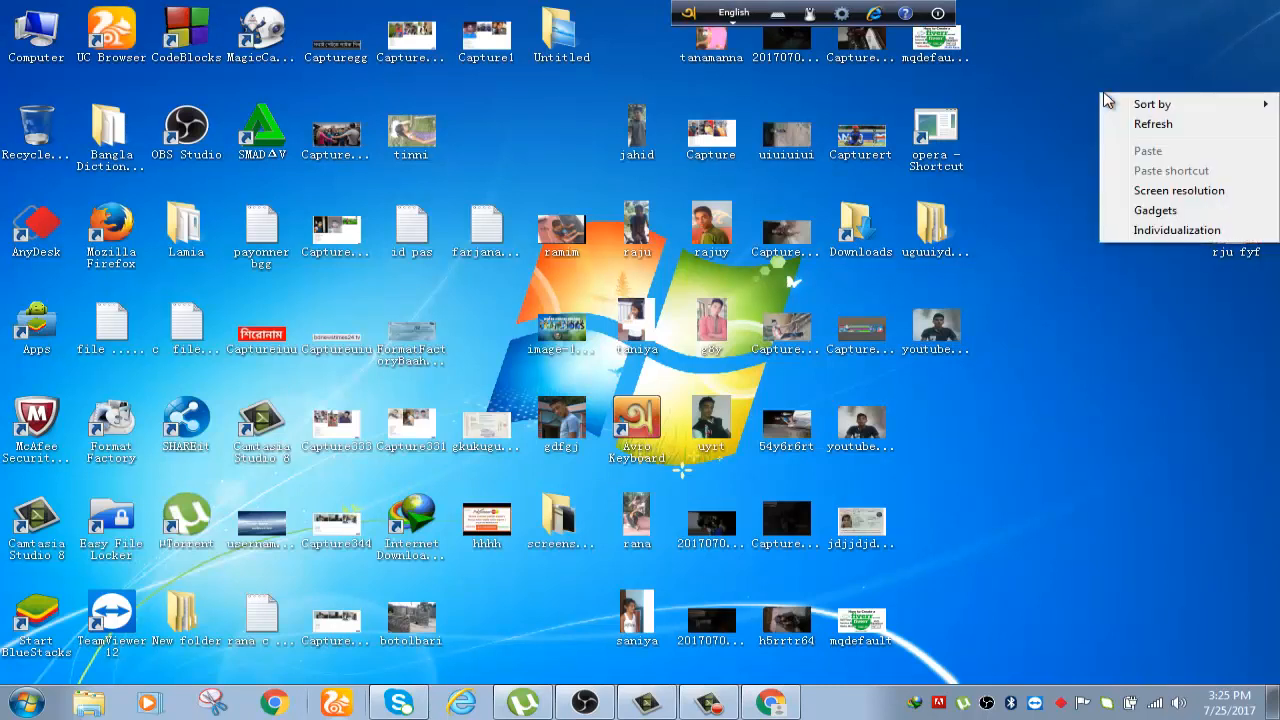
left_click(1126, 124)
right_click(1127, 124)
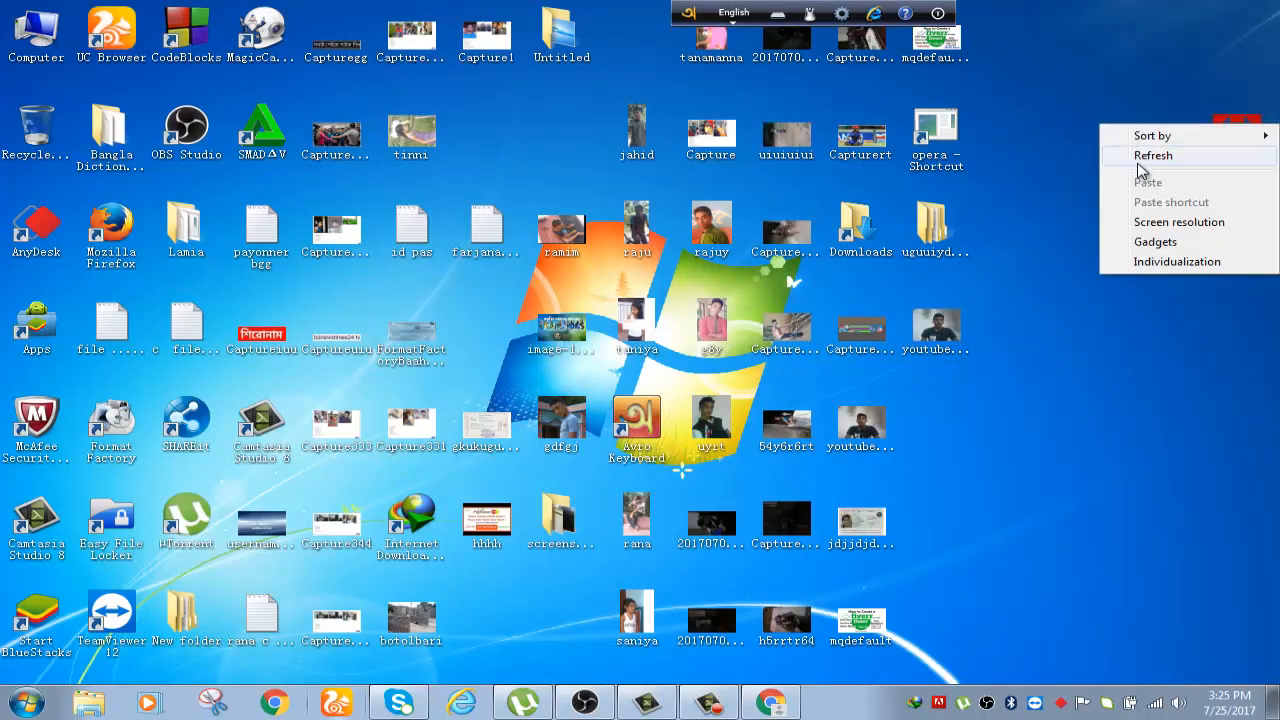
left_click(1137, 162)
right_click(1138, 164)
left_click(1142, 200)
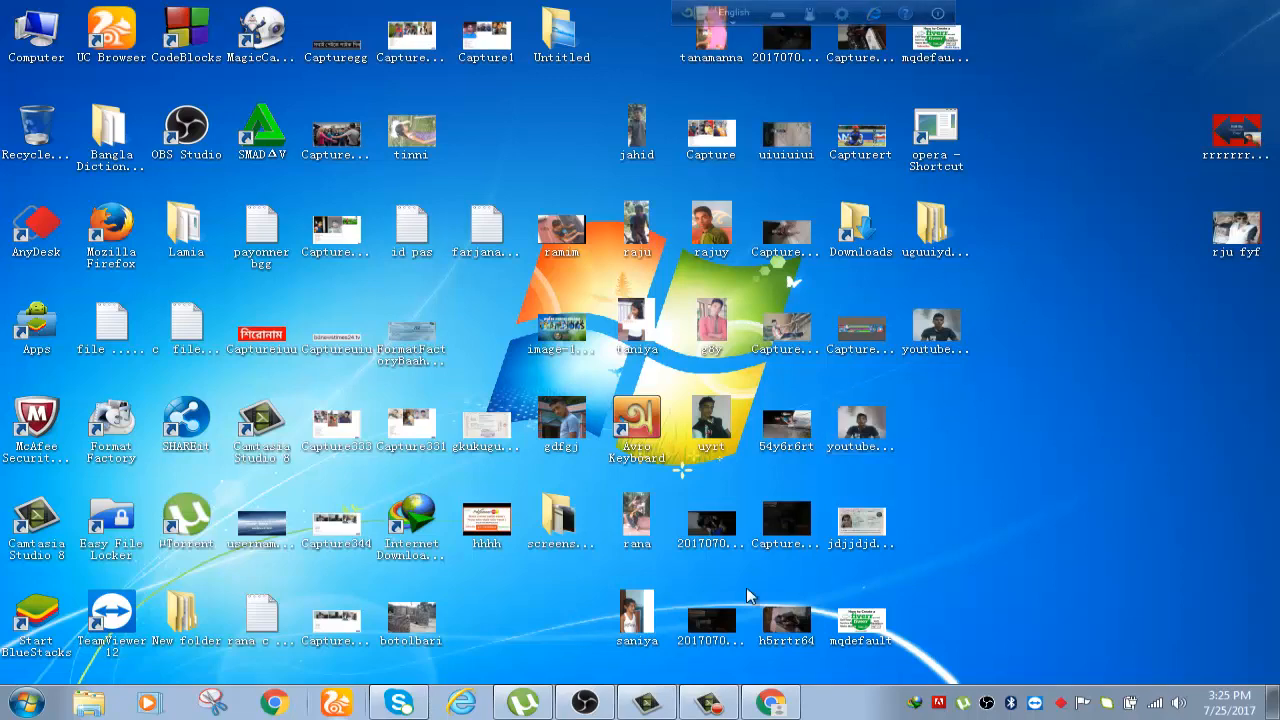
left_click(585, 703)
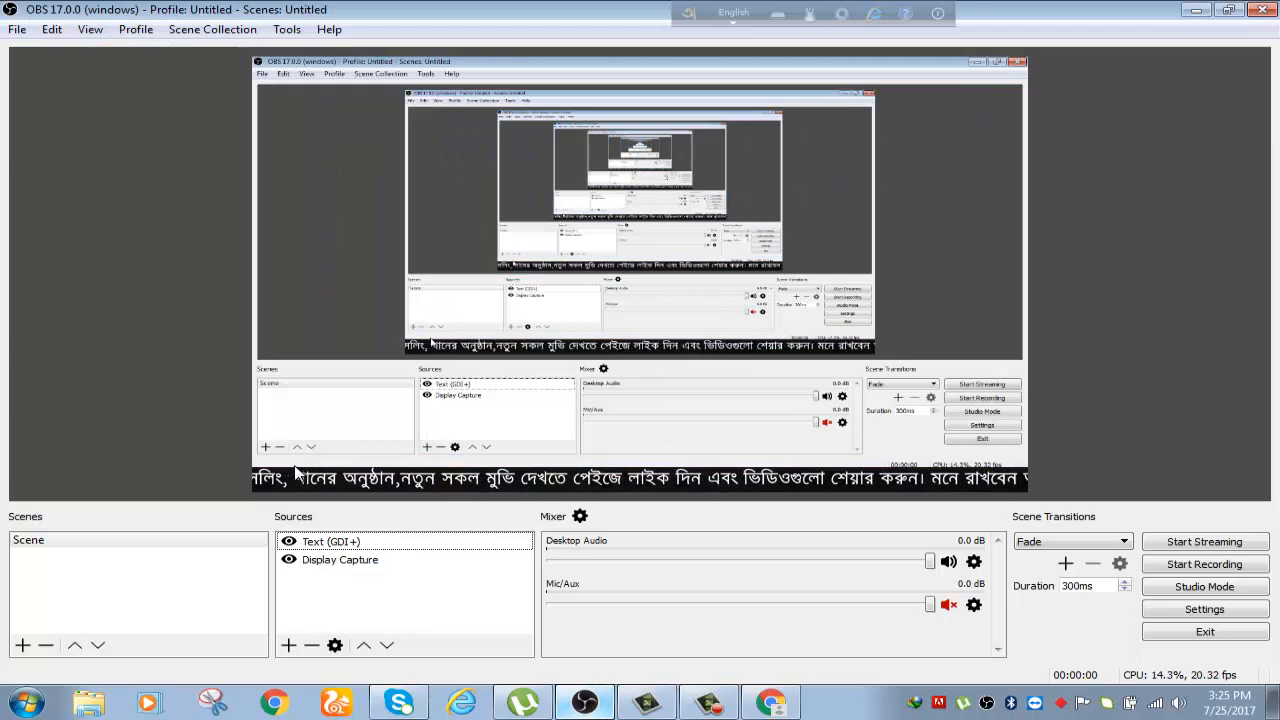
Examine the new-scene dialog without adding a scene, and look over the existing Display Capture and Text (GDI+) sources.
left_click(22, 645)
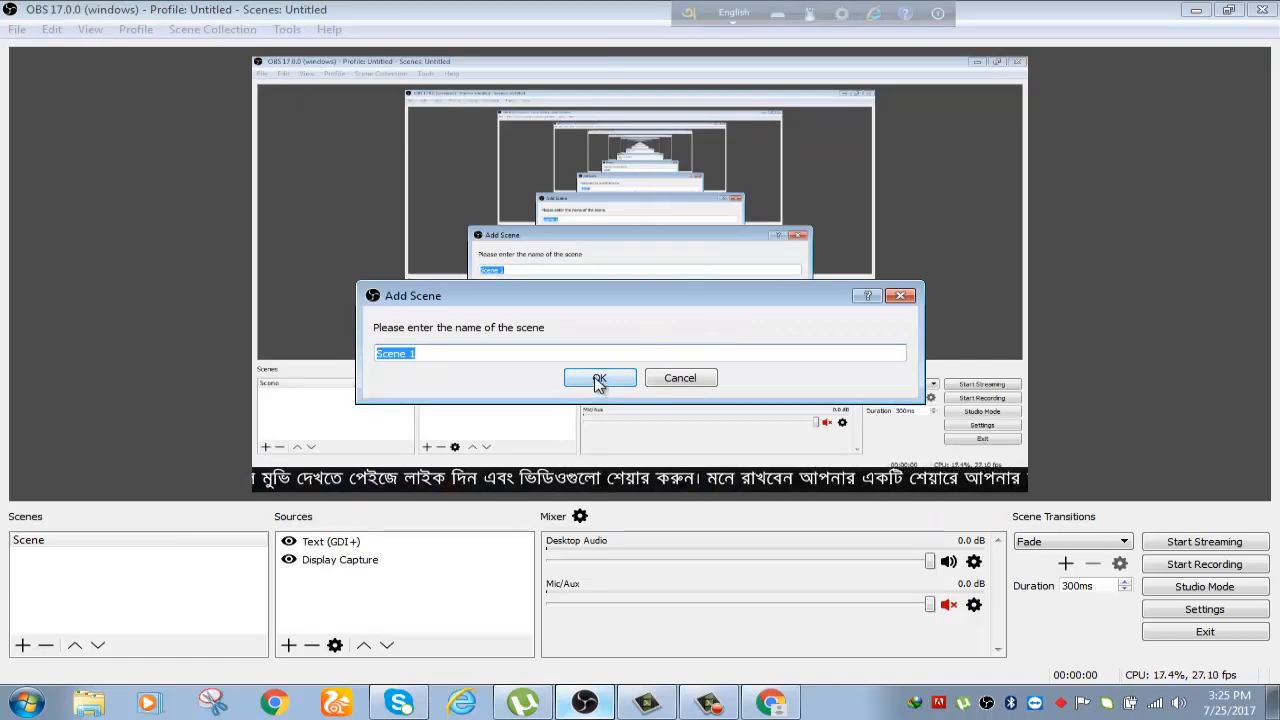
left_click(672, 378)
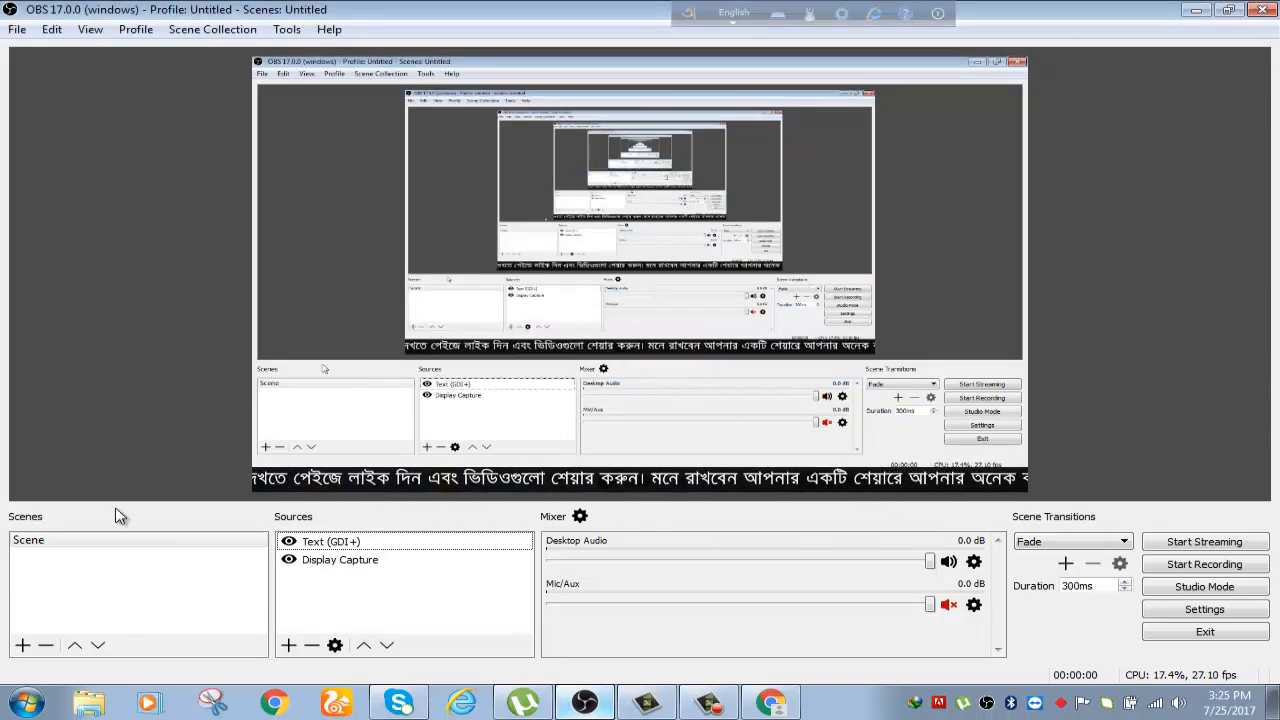
left_click(53, 538)
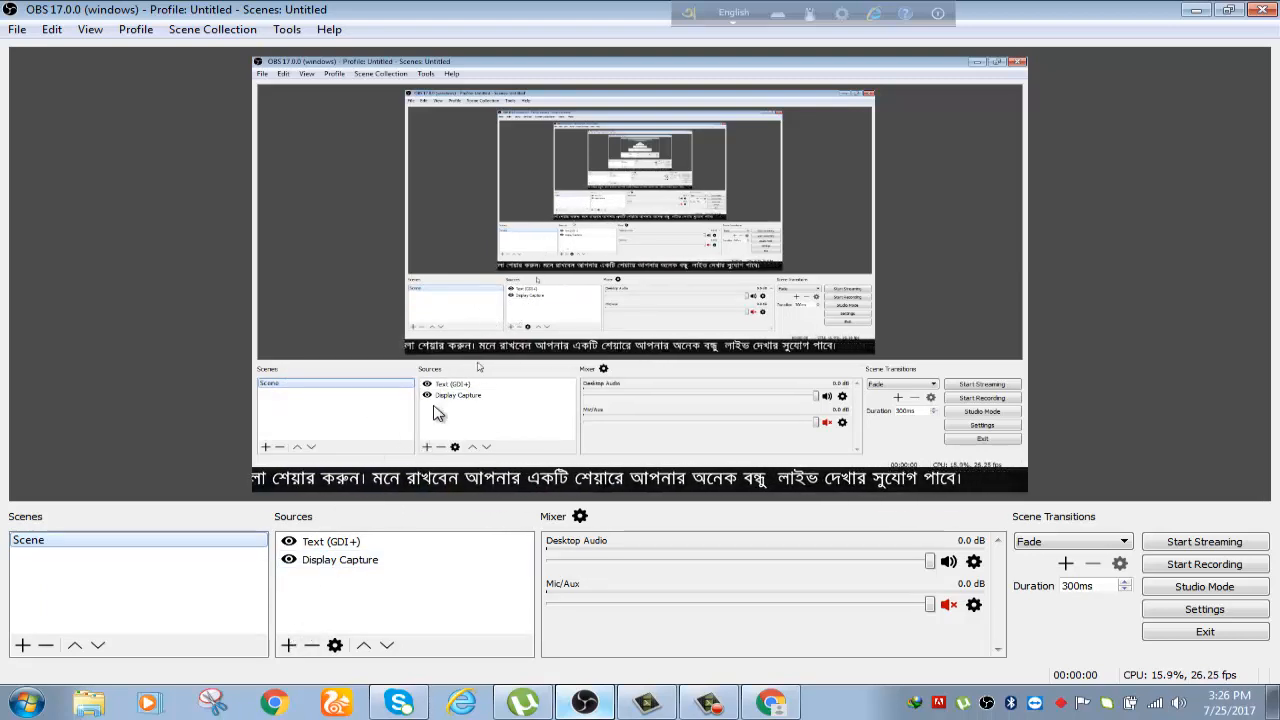
left_click(319, 562)
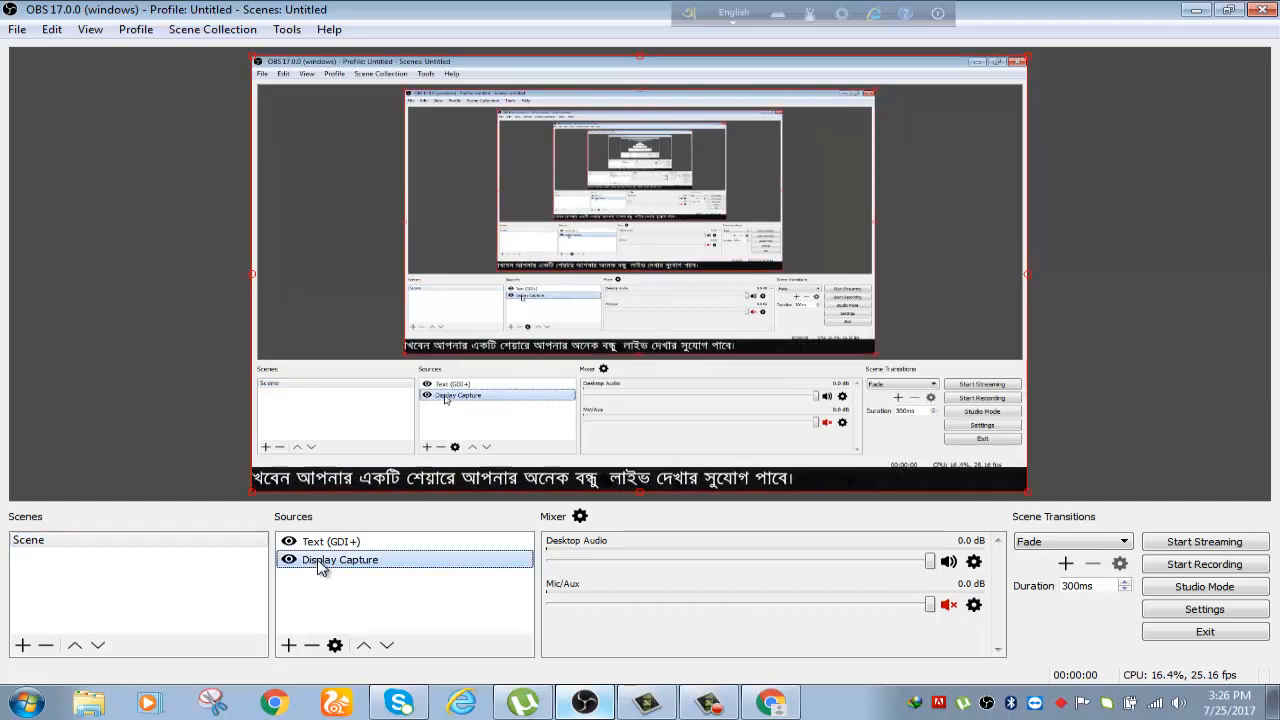
left_click(366, 541)
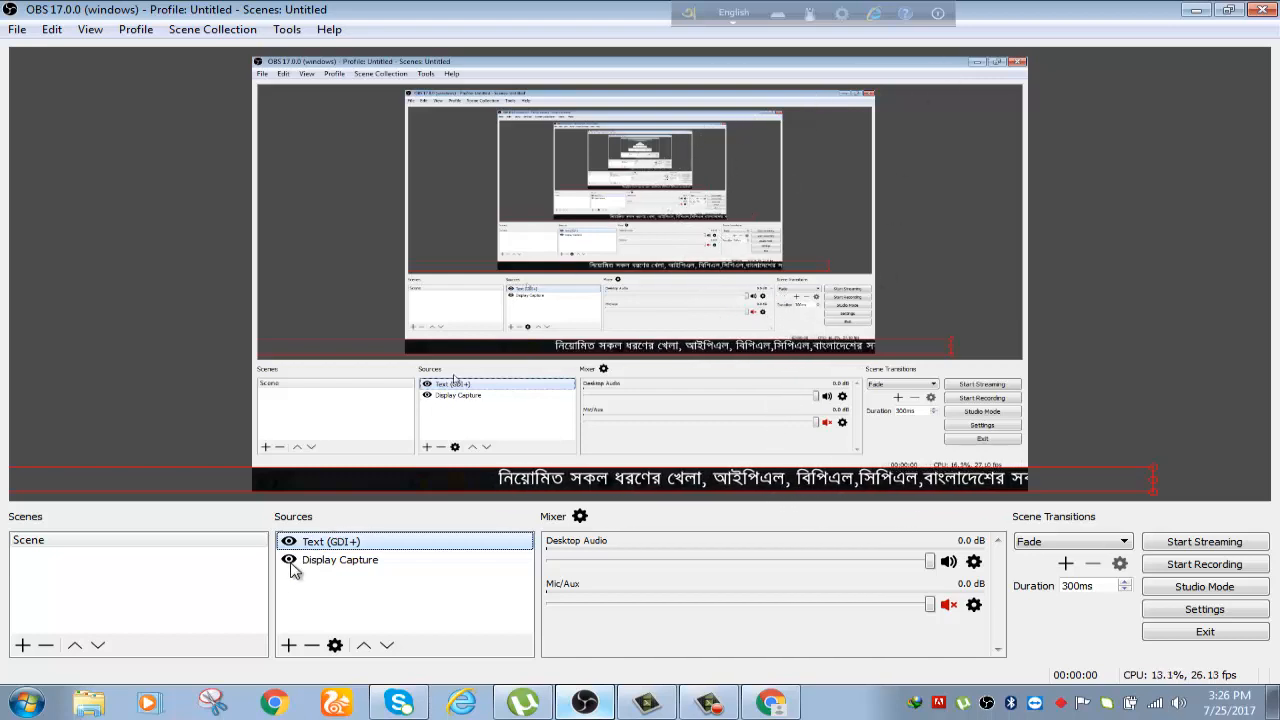
Create a new image source in the scene under the default name Image.
left_click(288, 645)
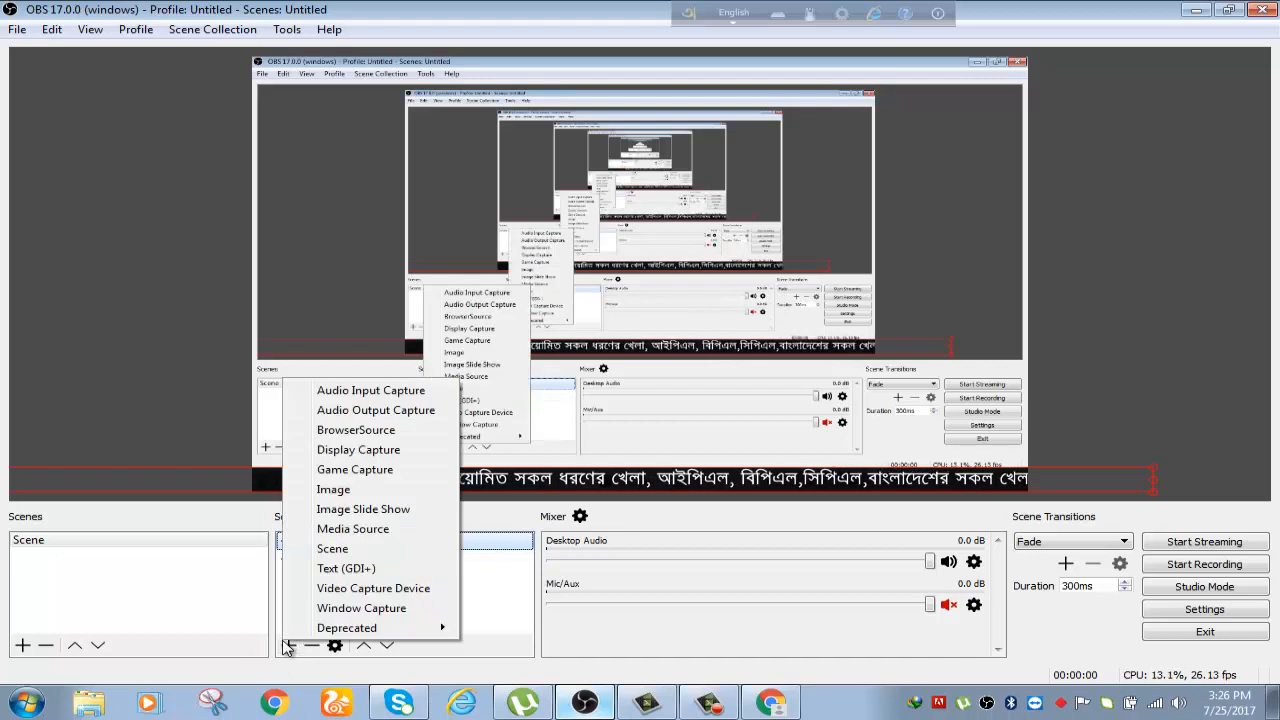
left_click(357, 495)
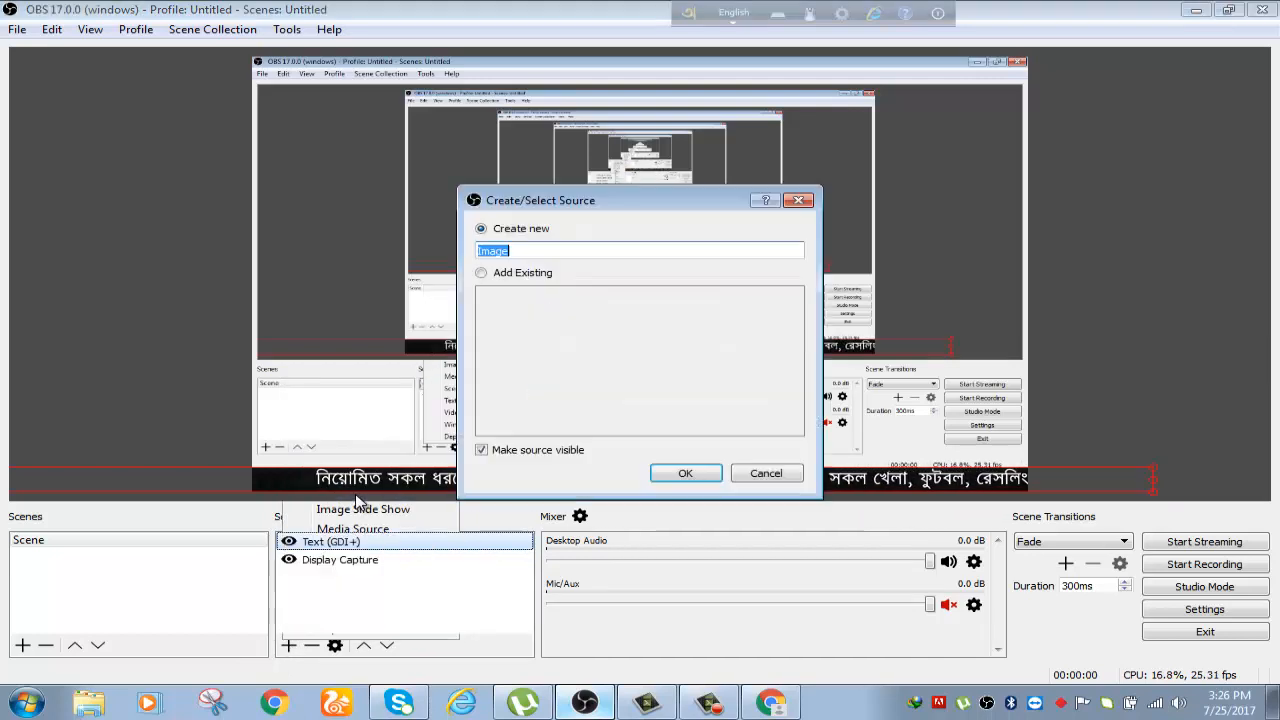
left_click(690, 477)
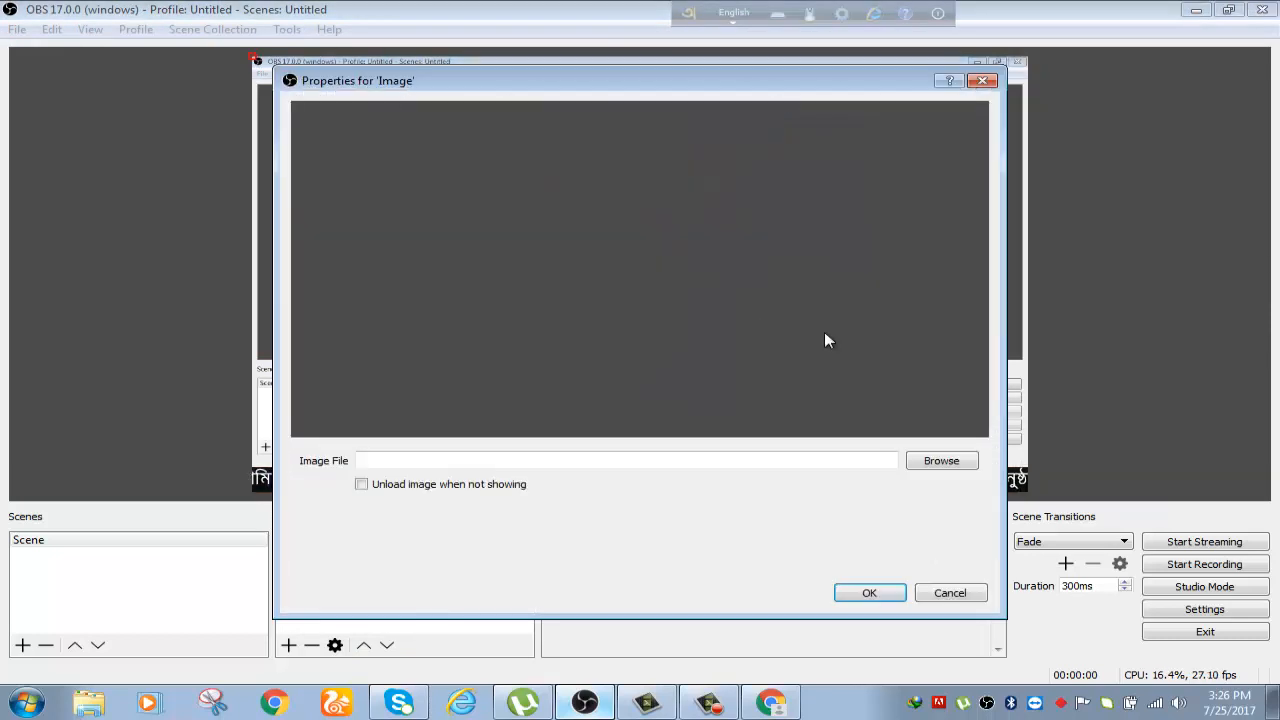
Load Desert from the Sample Pictures folder as the image source's file and accept its properties.
left_click(926, 461)
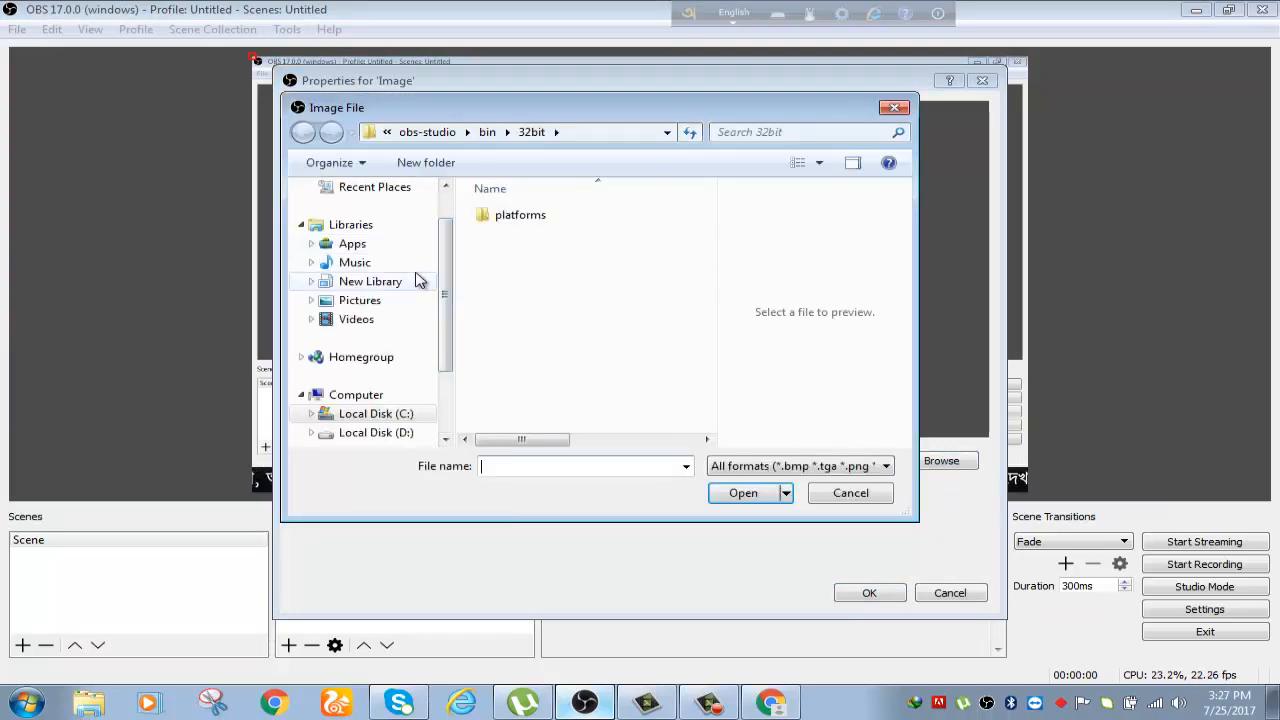
left_click(381, 305)
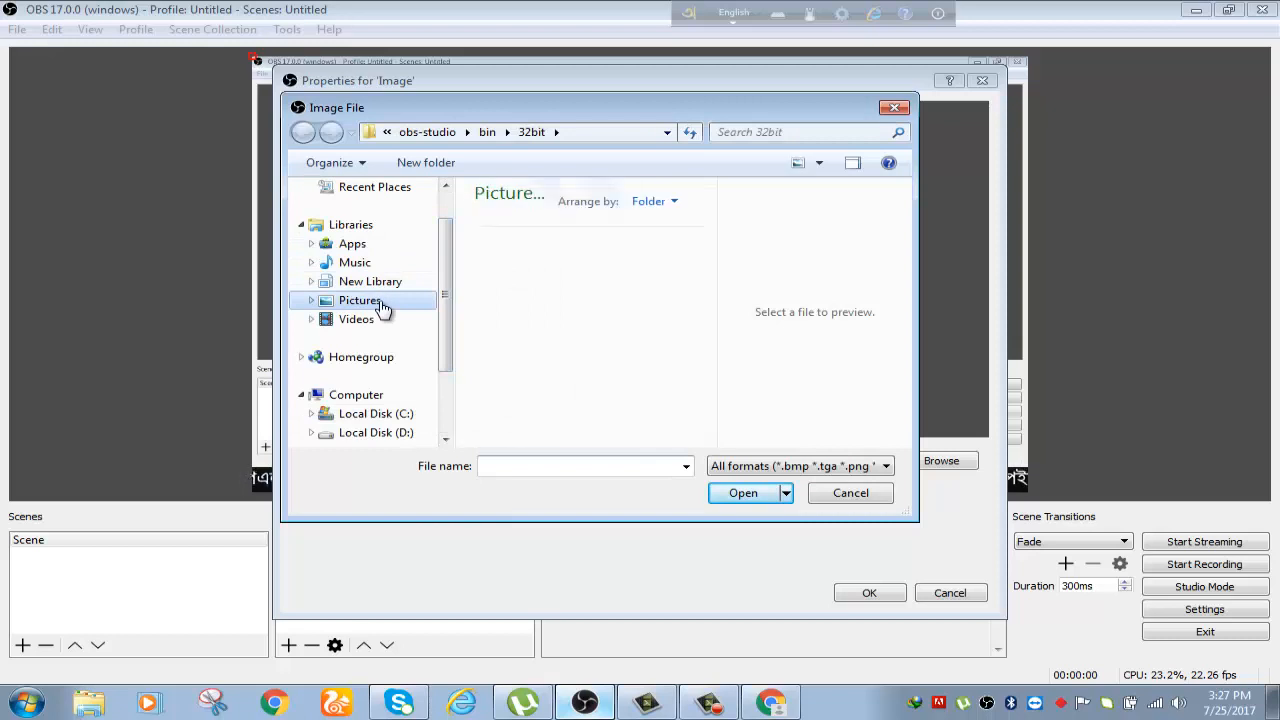
left_click(652, 291)
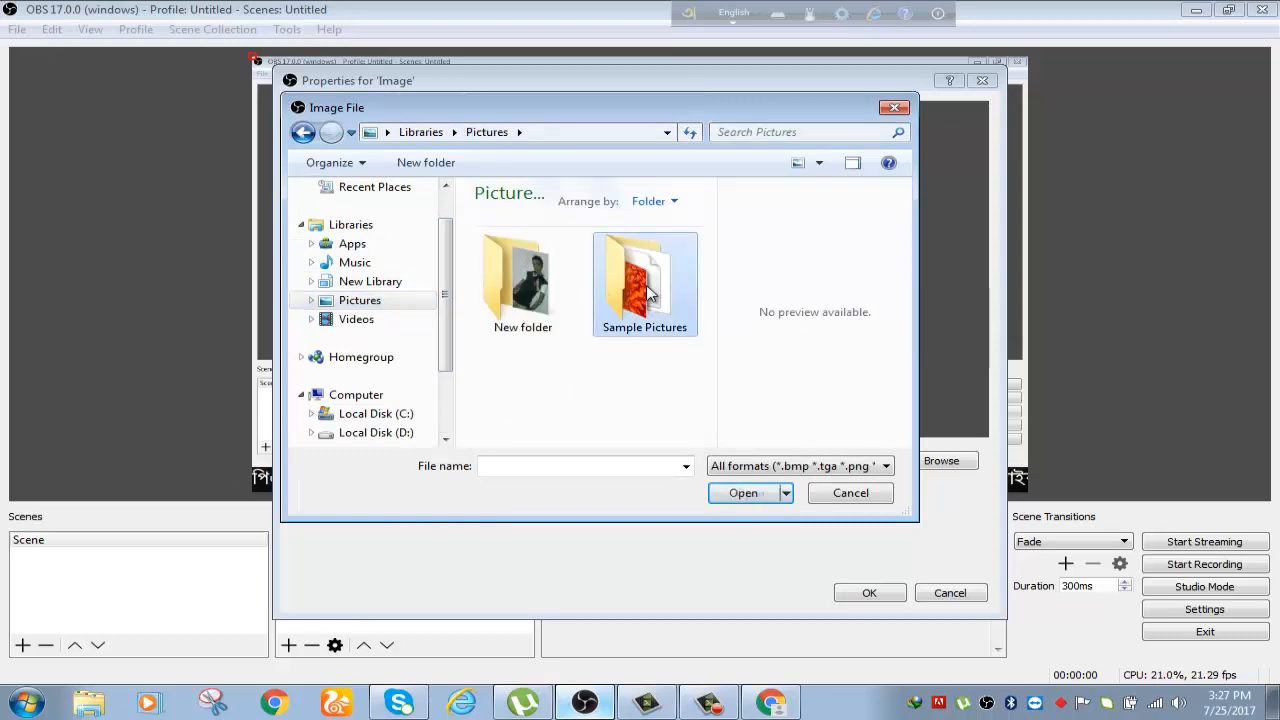
double_click(648, 291)
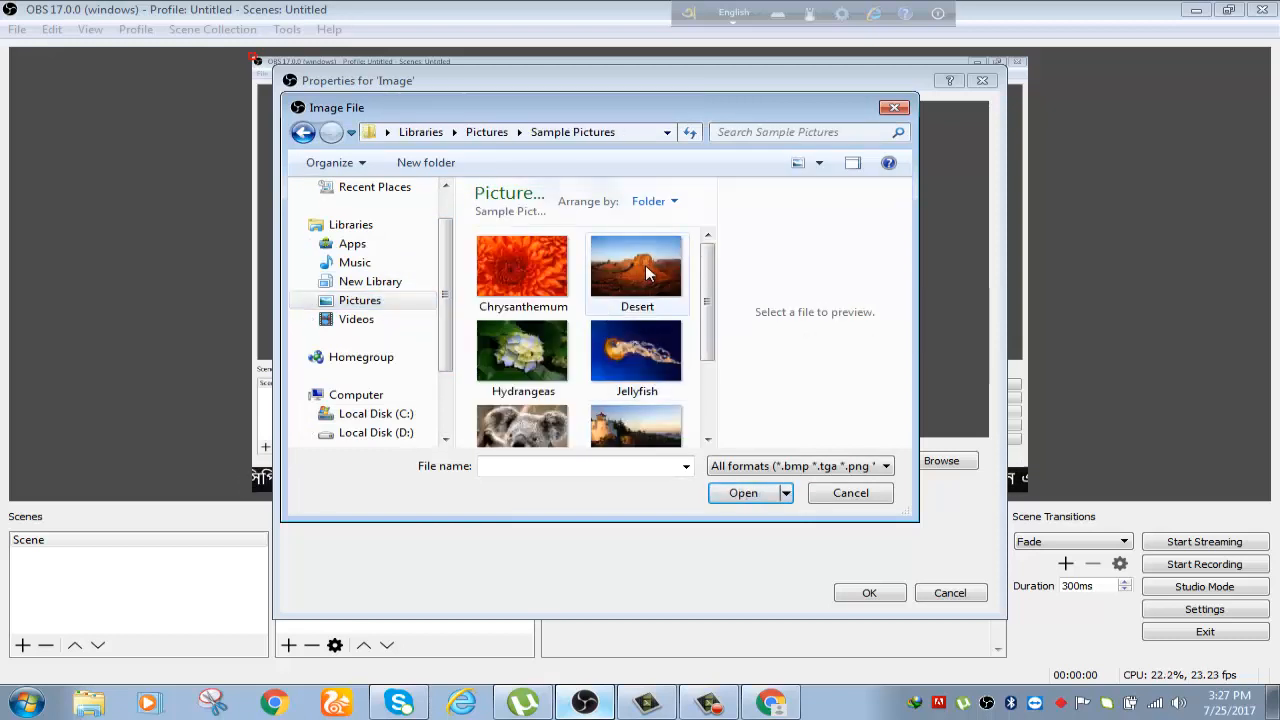
left_click(645, 273)
right_click(645, 268)
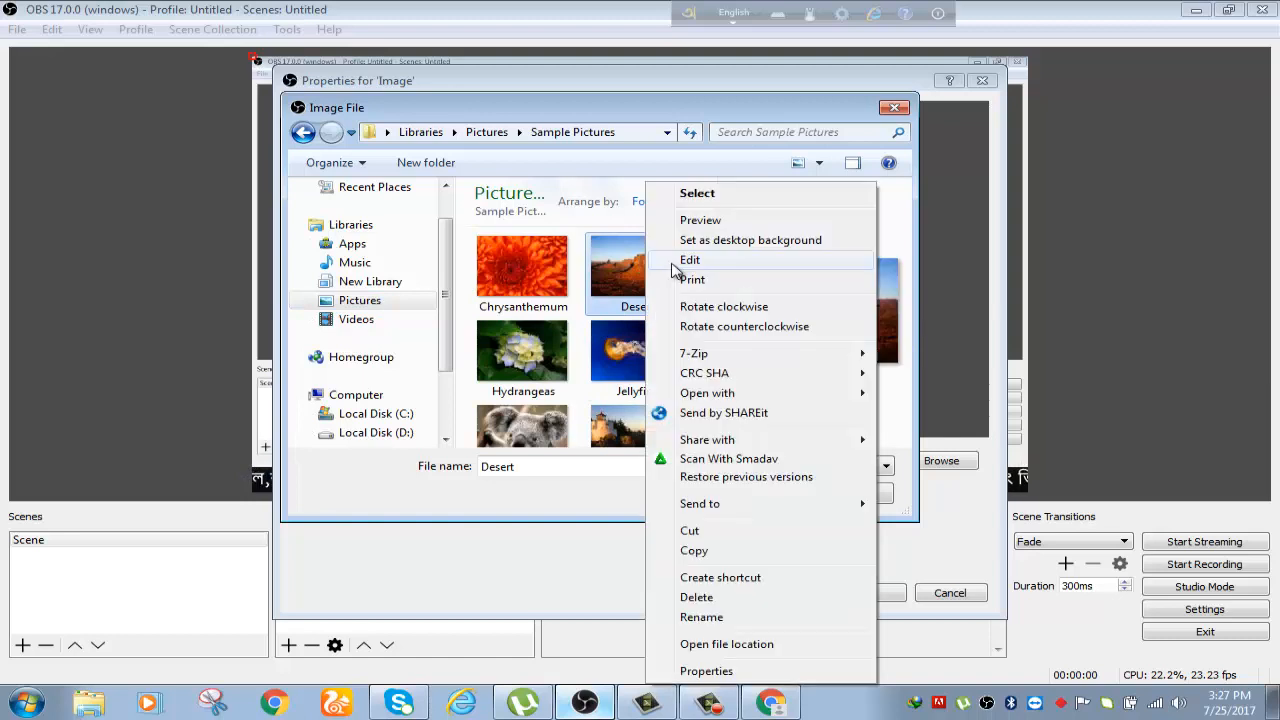
left_click(686, 198)
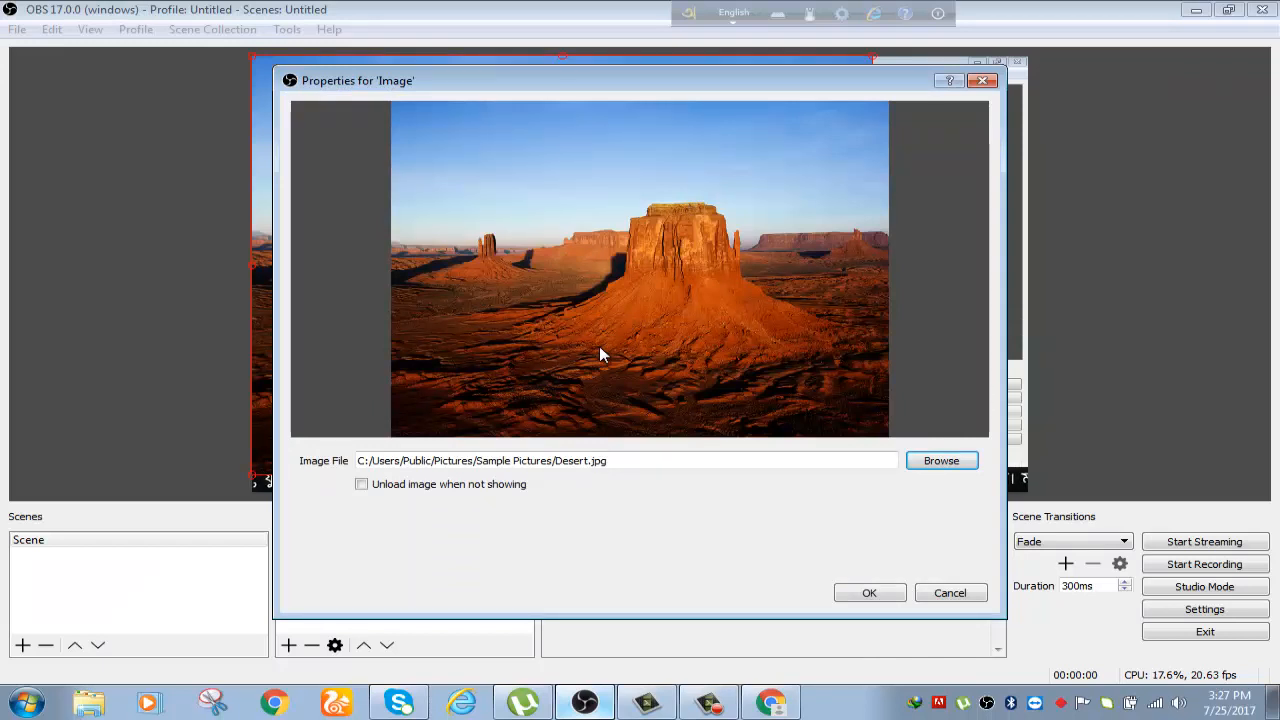
left_click(870, 594)
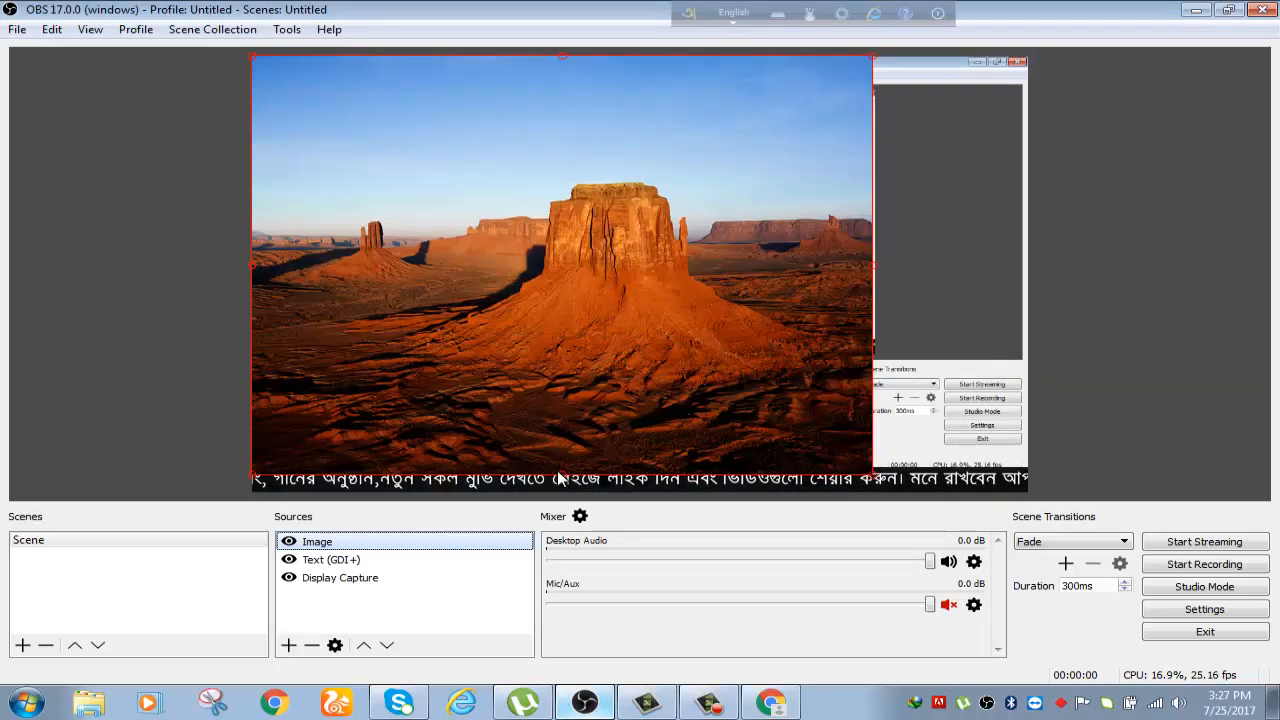
Shrink the desert image to a small thumbnail and place it near the upper-right corner of the canvas.
left_click_drag(565, 478, 590, 437)
left_click_drag(294, 446, 896, 148)
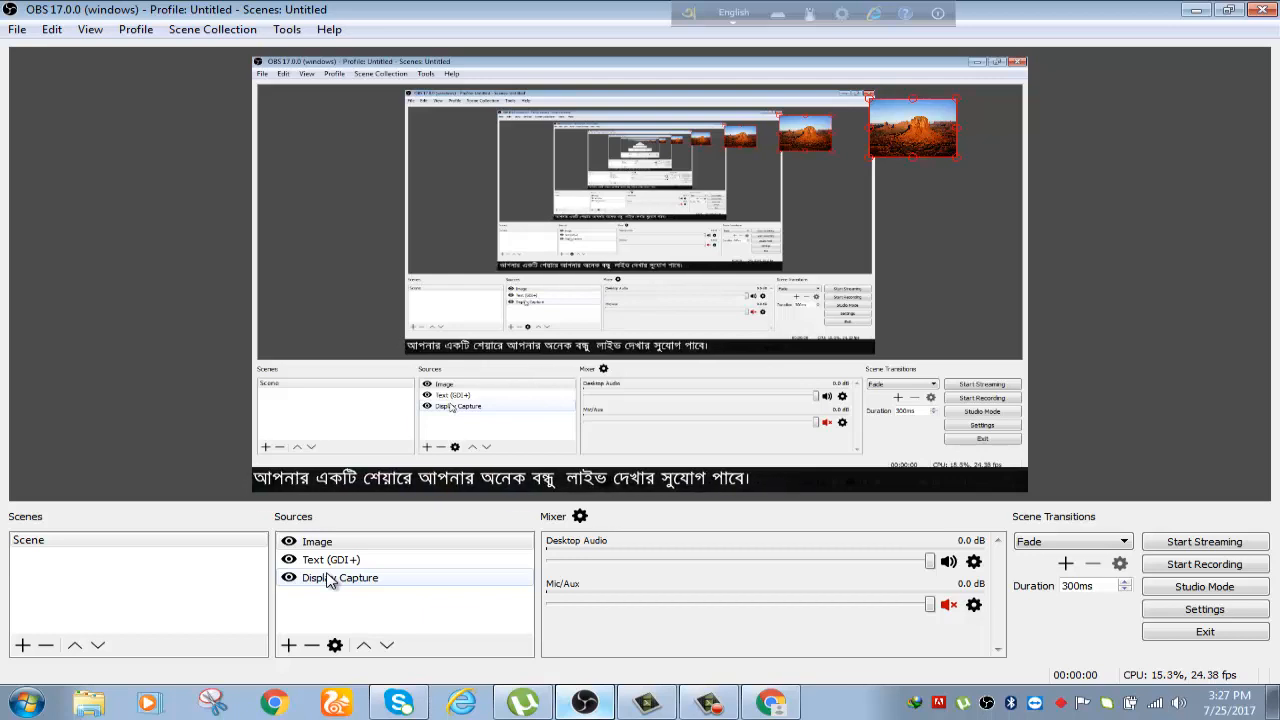
Create a new Text (GDI+) source under the default name Text (GDI+) 1.
left_click(289, 646)
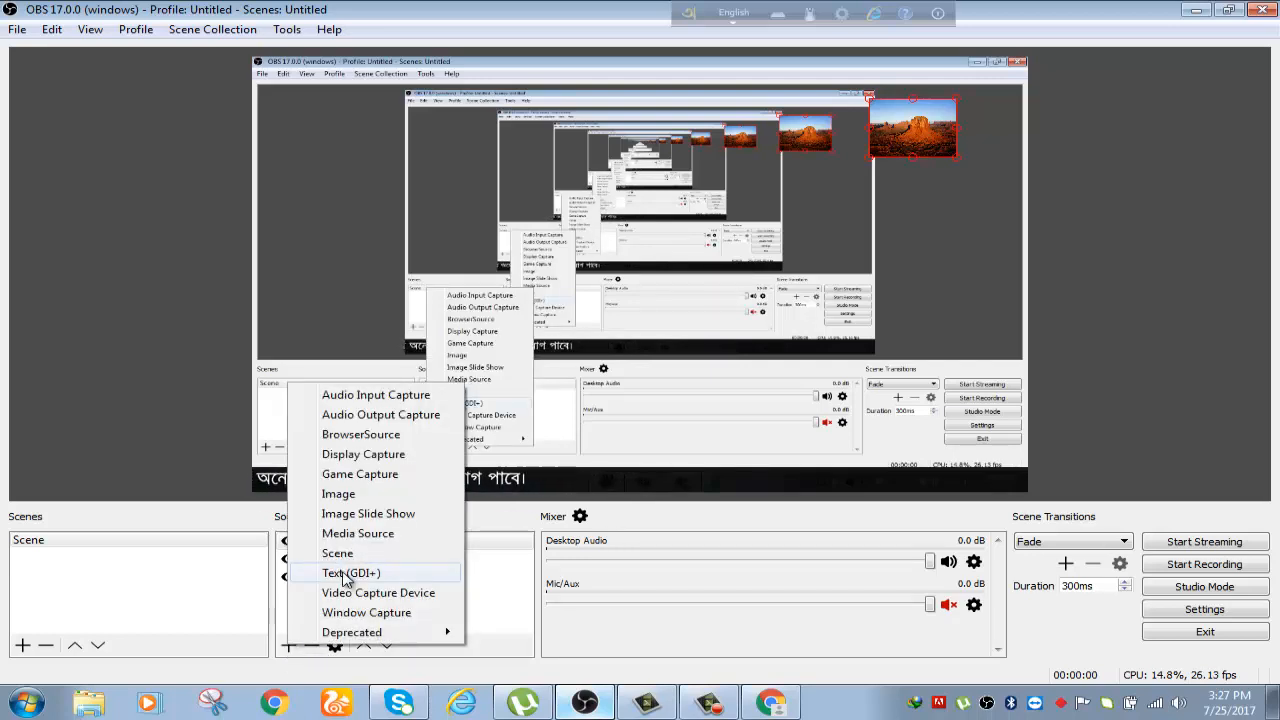
left_click(344, 575)
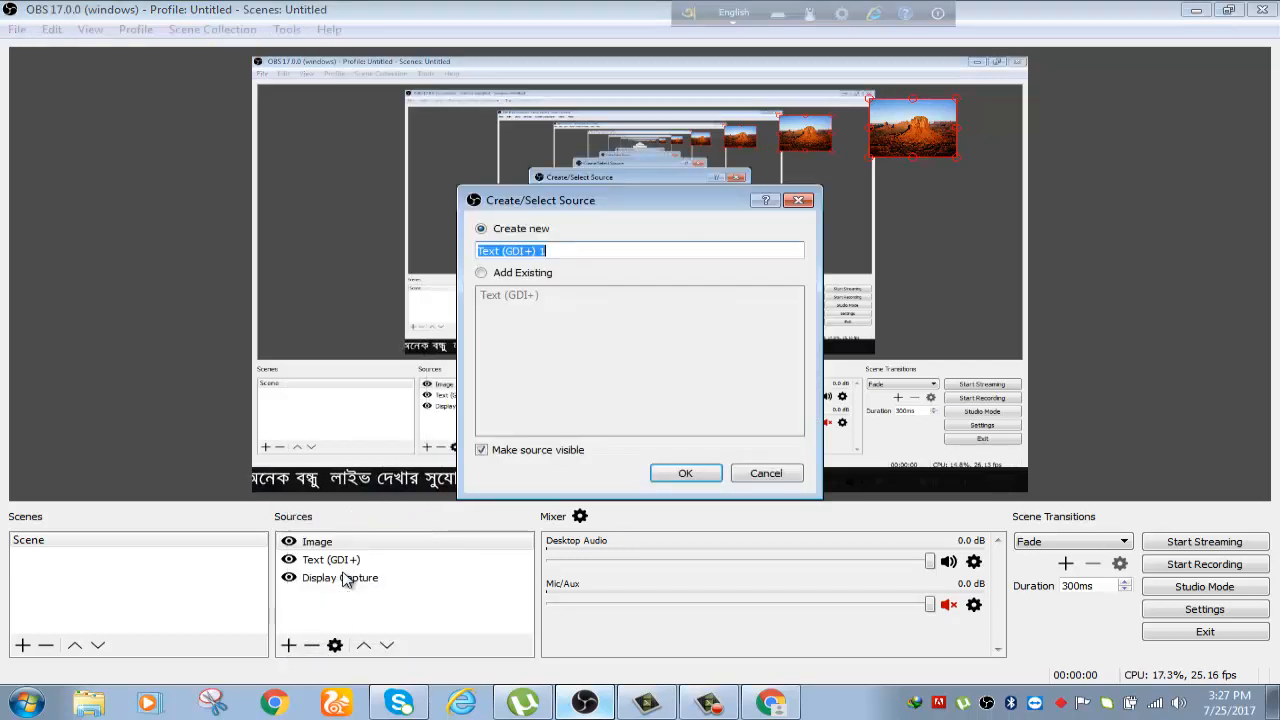
left_click(682, 473)
Enter "test live" as the text of the new Text (GDI+) 1 source.
left_click(540, 482)
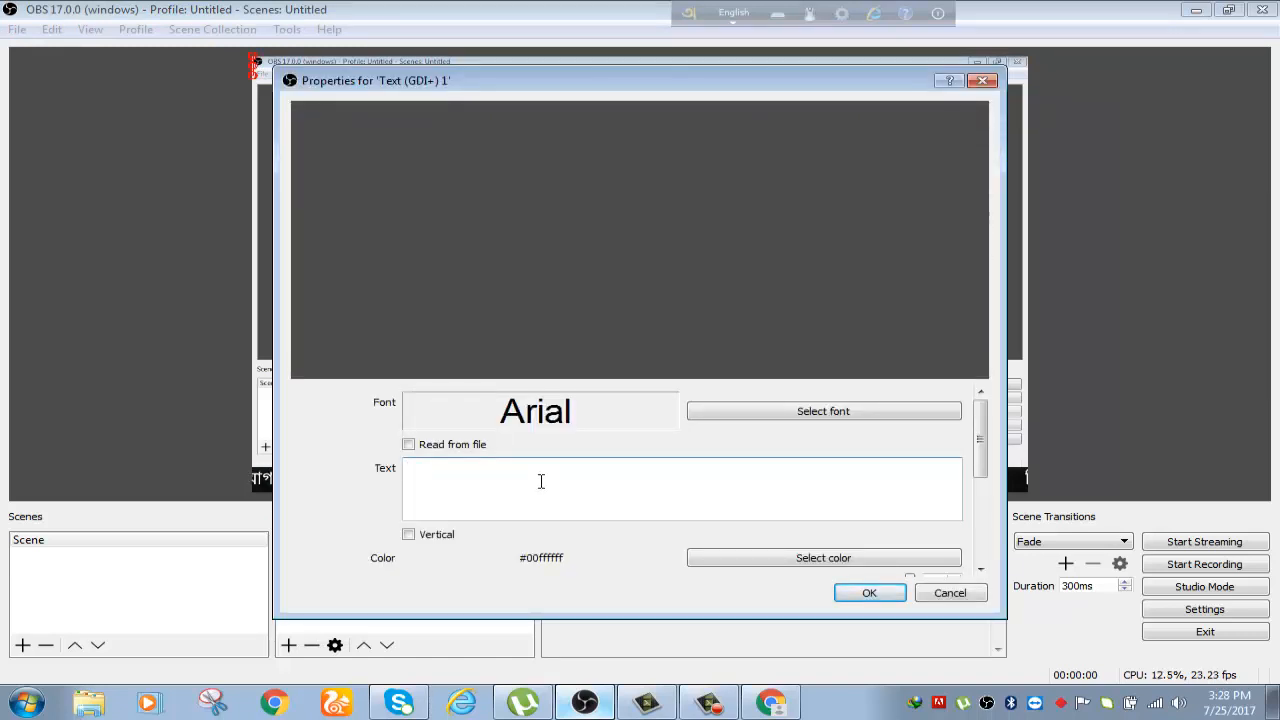
type("t6")
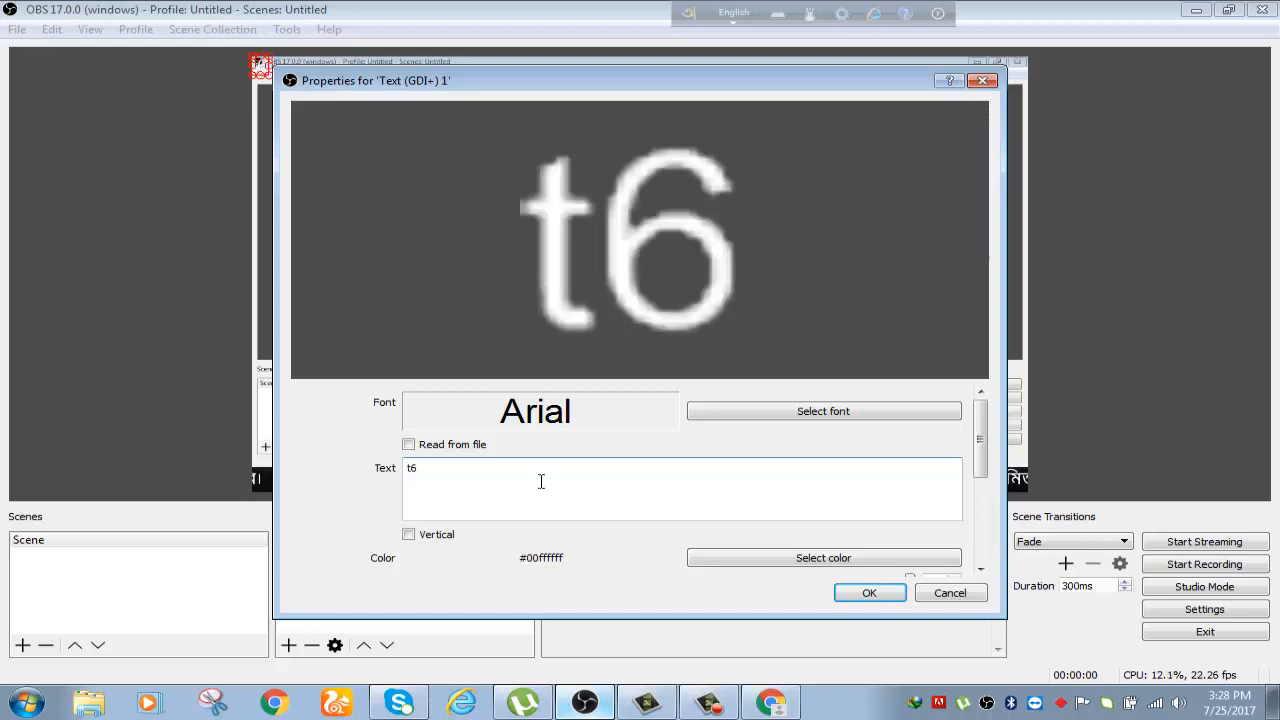
key("BackSpace")
key("BackSpace")
type("t")
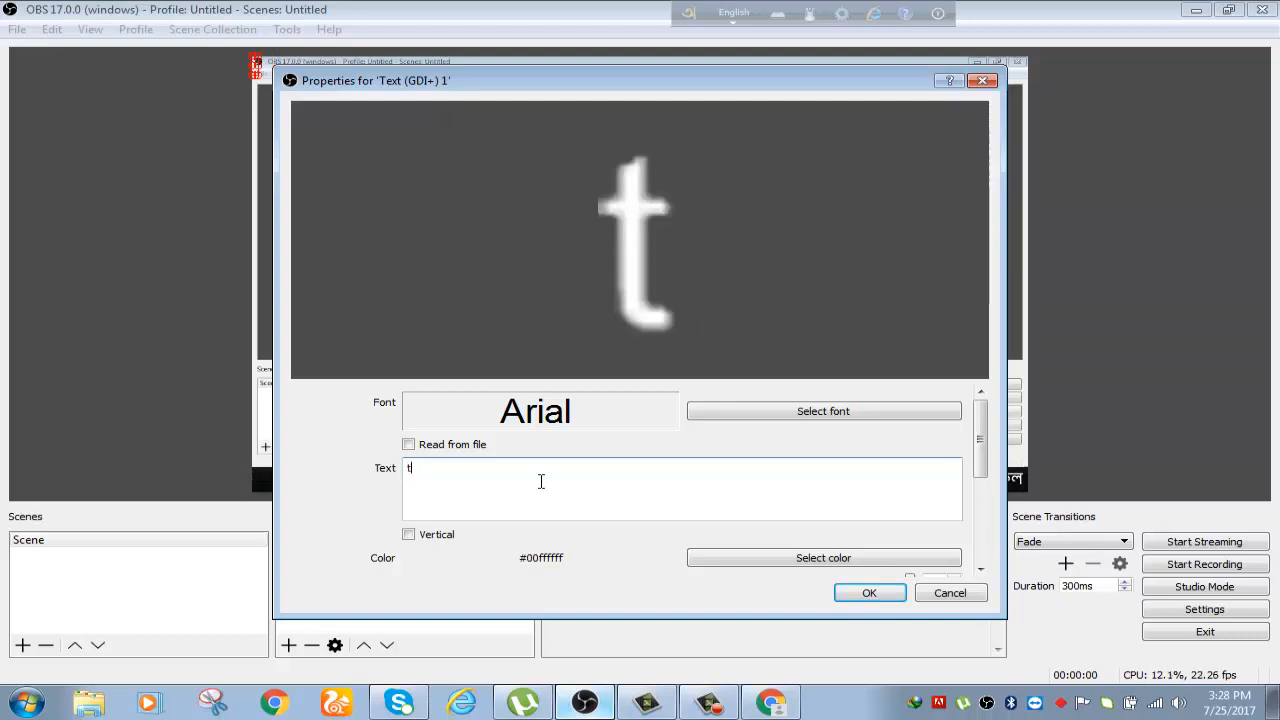
type("est ")
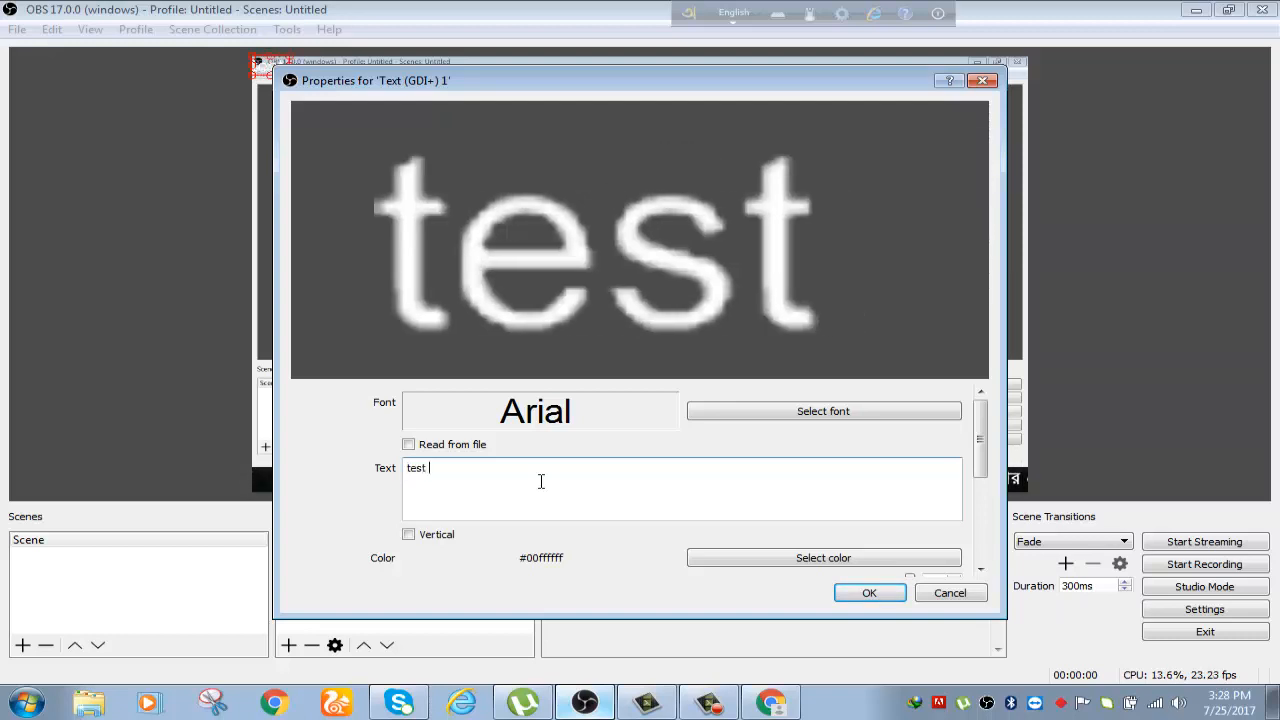
type("live")
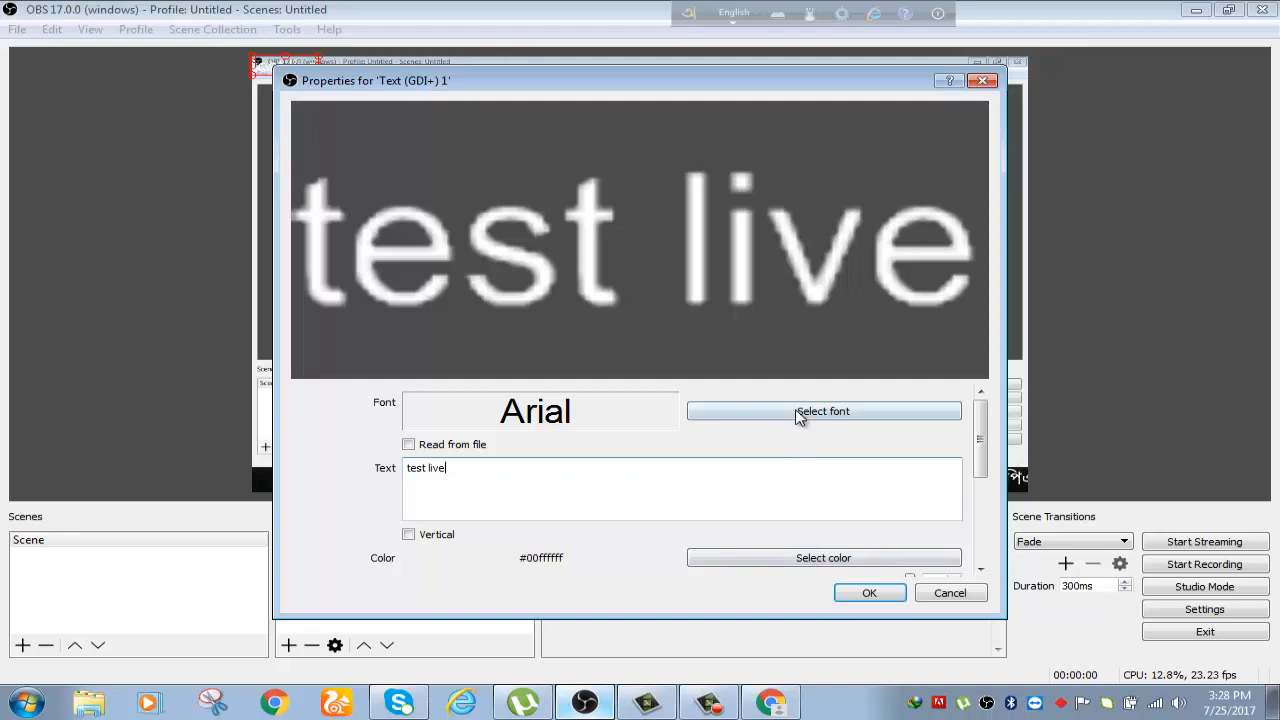
Set the text color to the basic orange #ff5500.
left_click(830, 560)
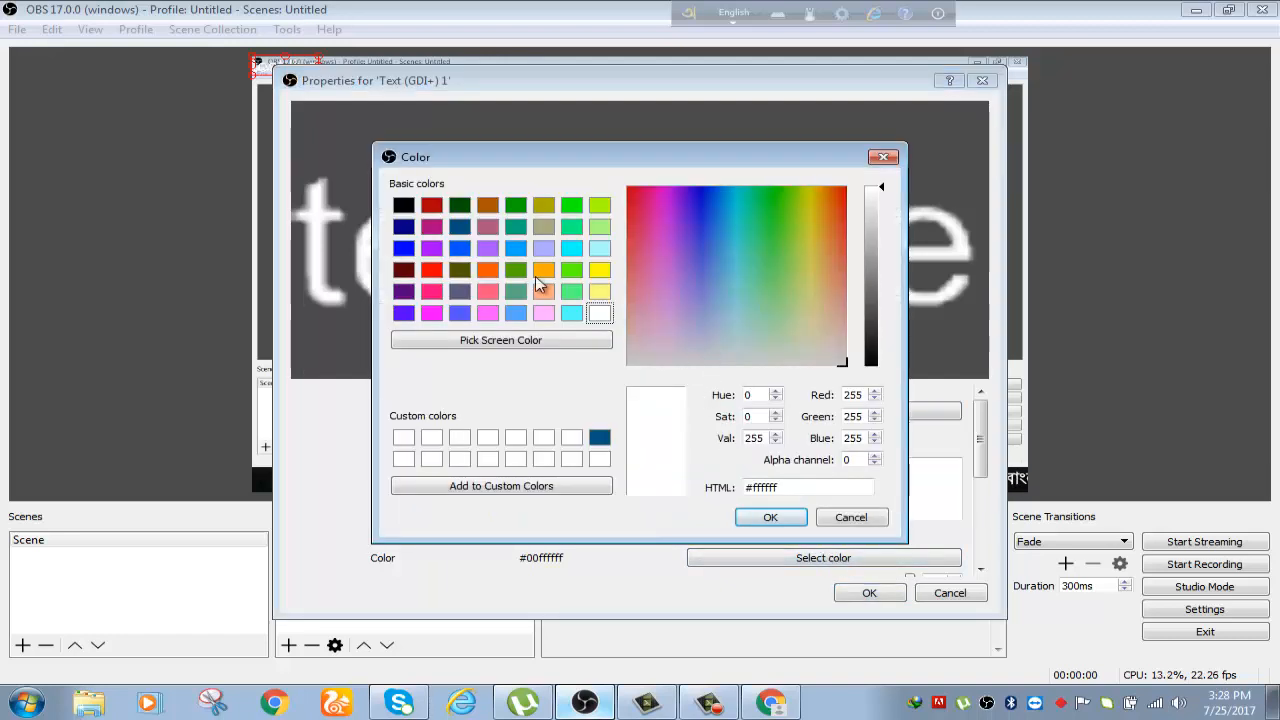
left_click(487, 270)
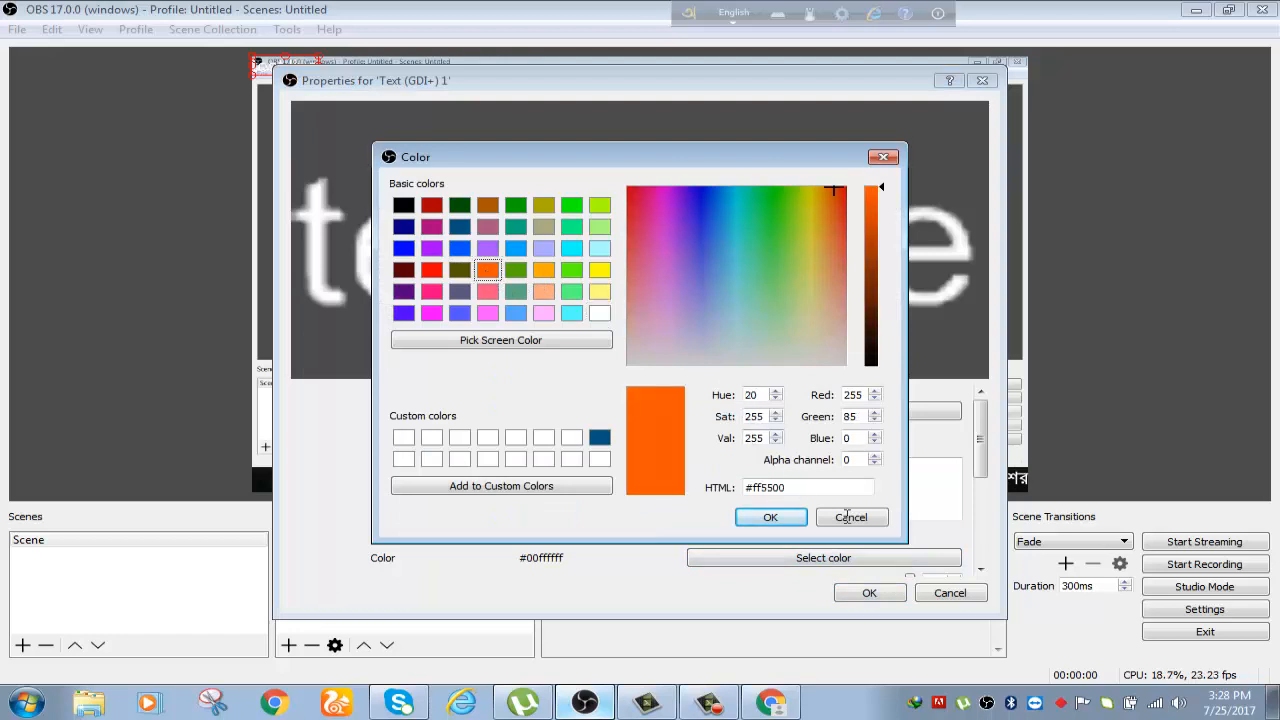
left_click(790, 522)
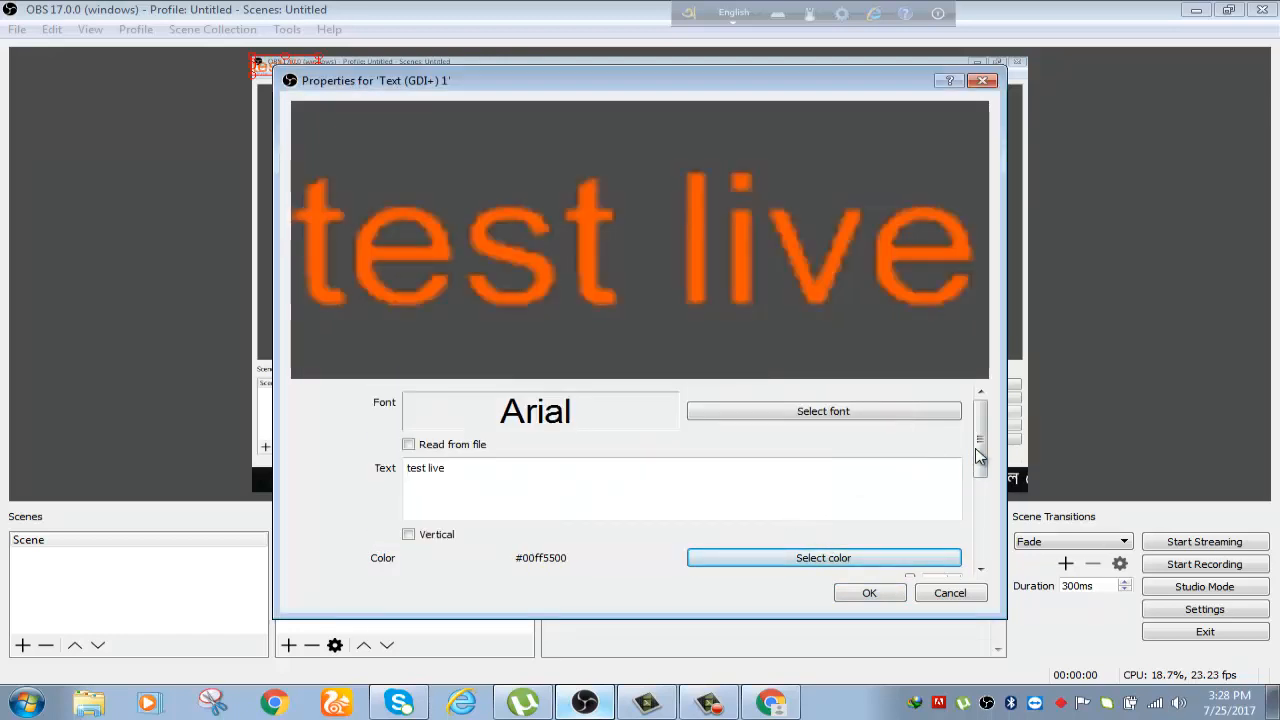
Try lowering the text opacity to 45 and return it to 100.
left_click_drag(990, 453, 984, 500)
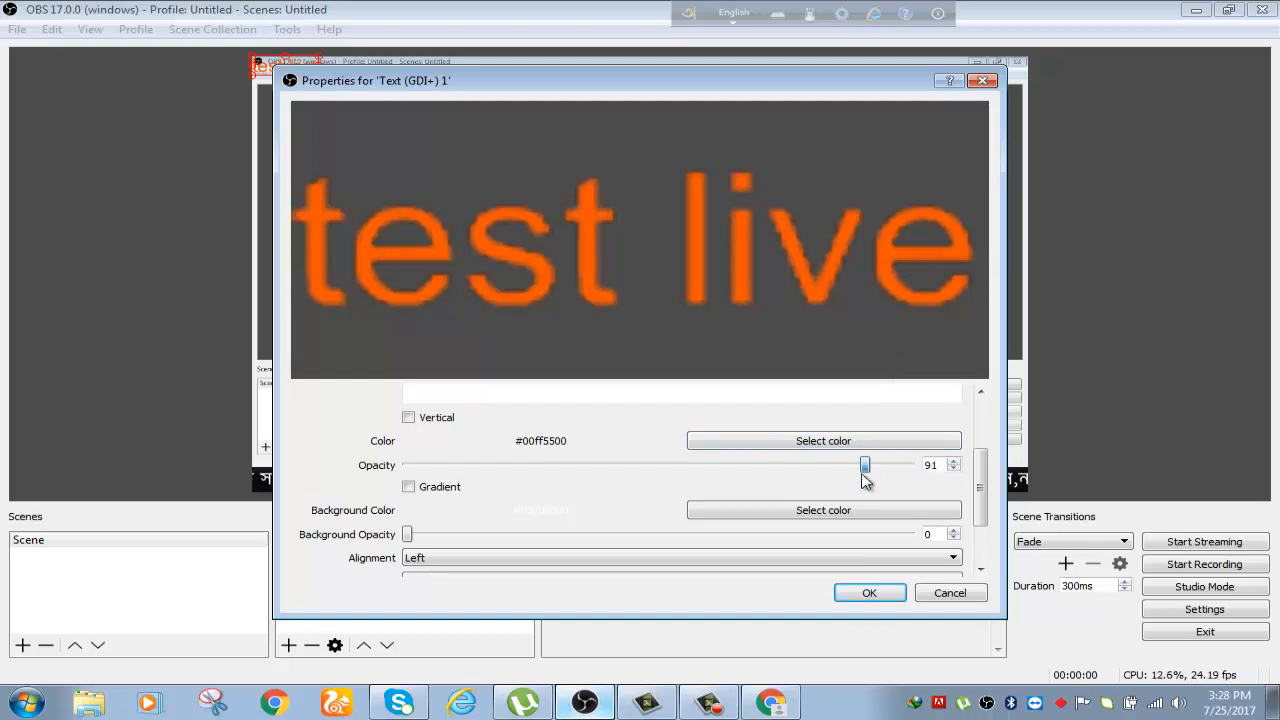
left_click_drag(864, 474, 737, 489)
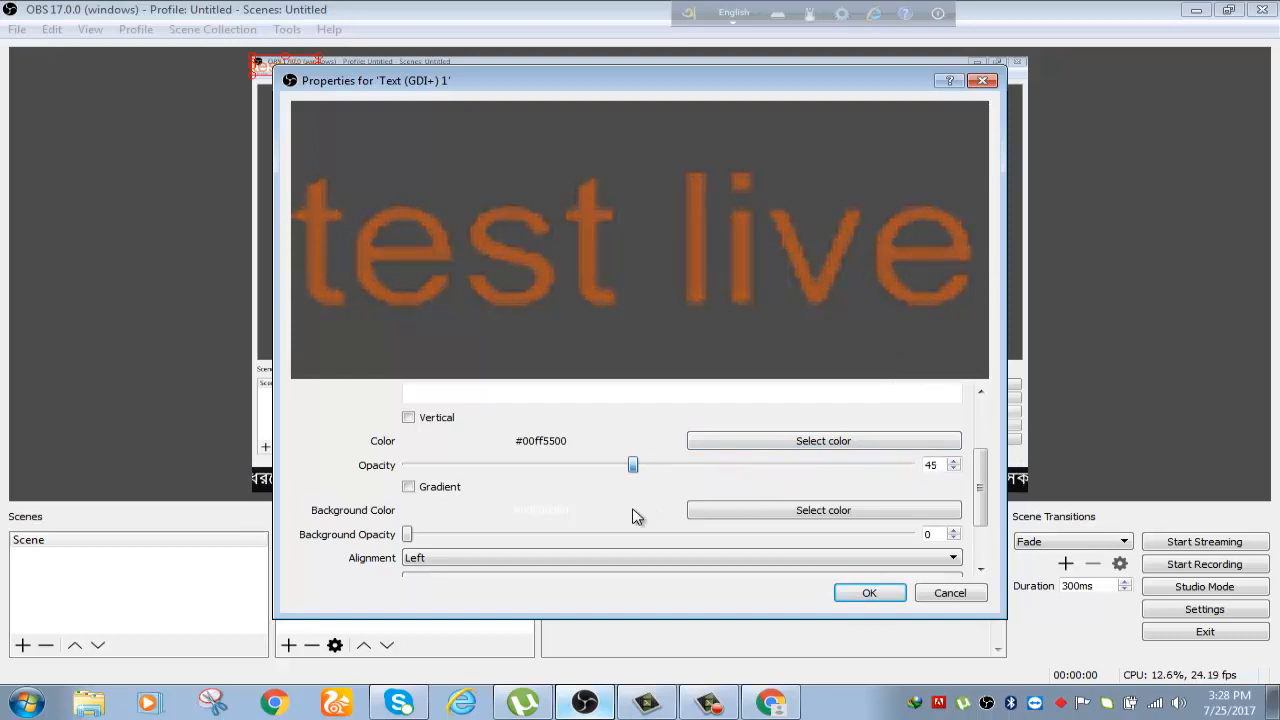
left_click_drag(633, 466, 1060, 520)
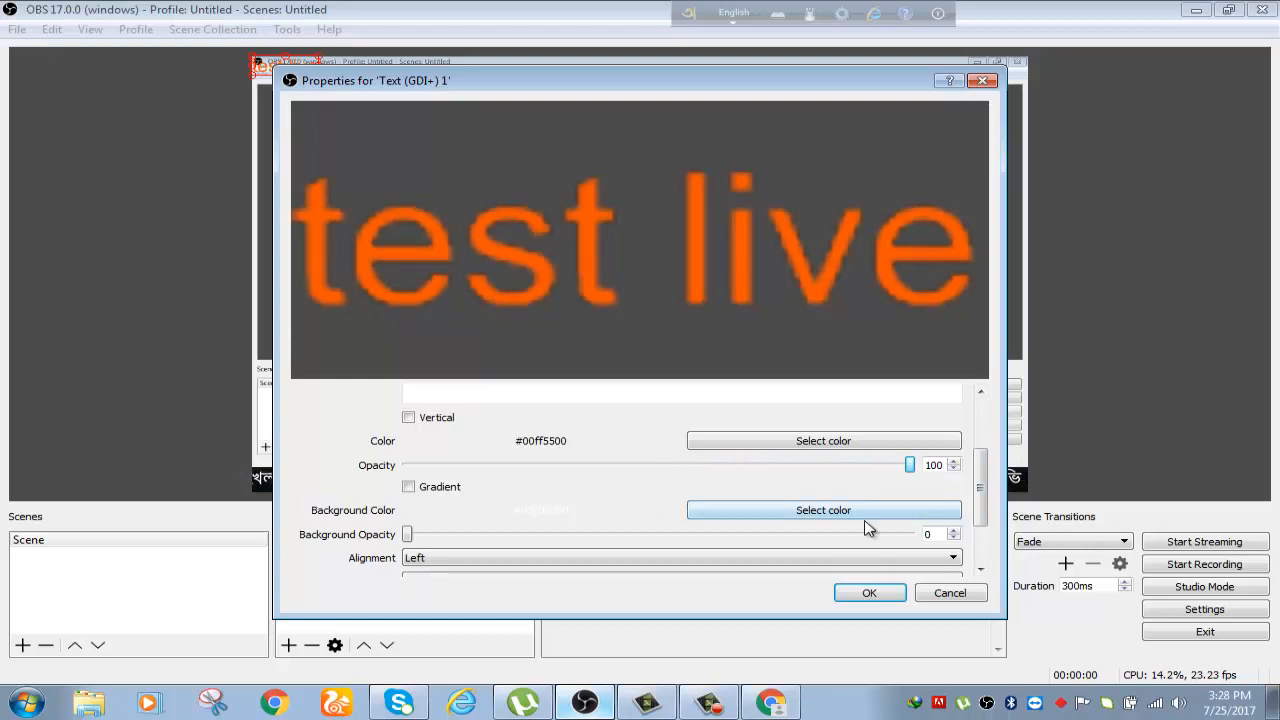
Give the text a black background with background opacity 100 and accept the source properties.
left_click(818, 511)
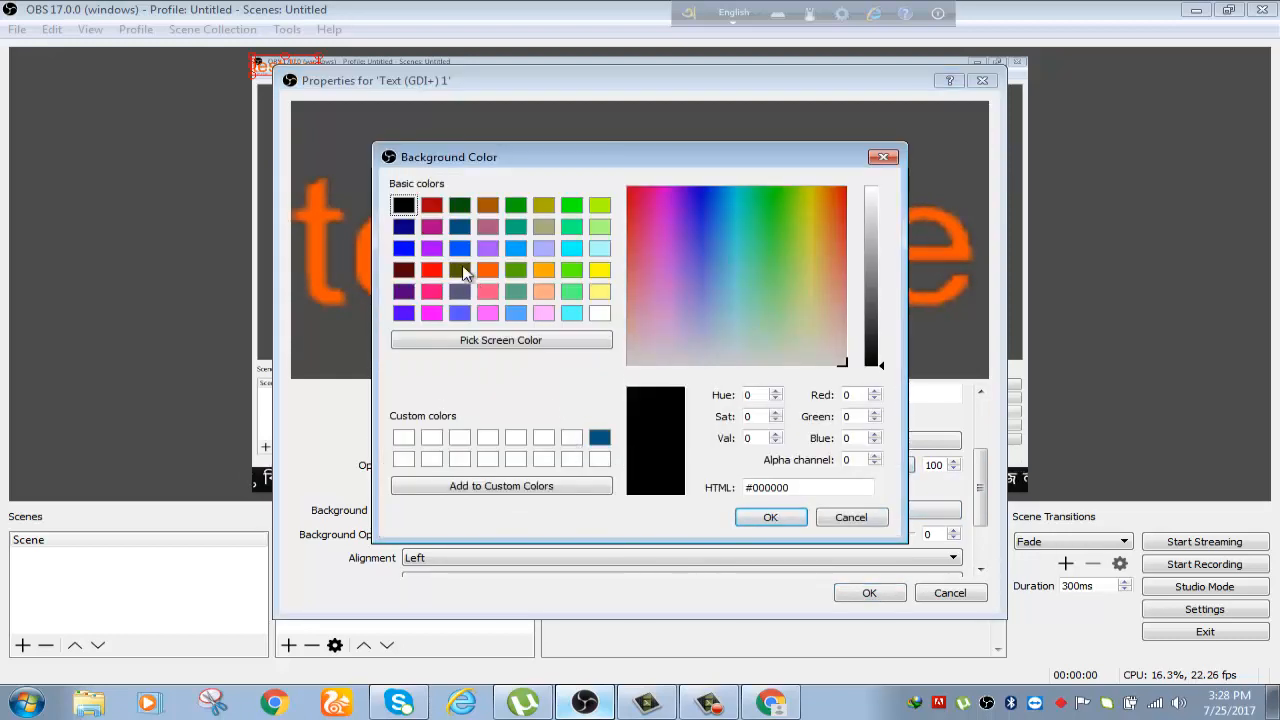
left_click(768, 519)
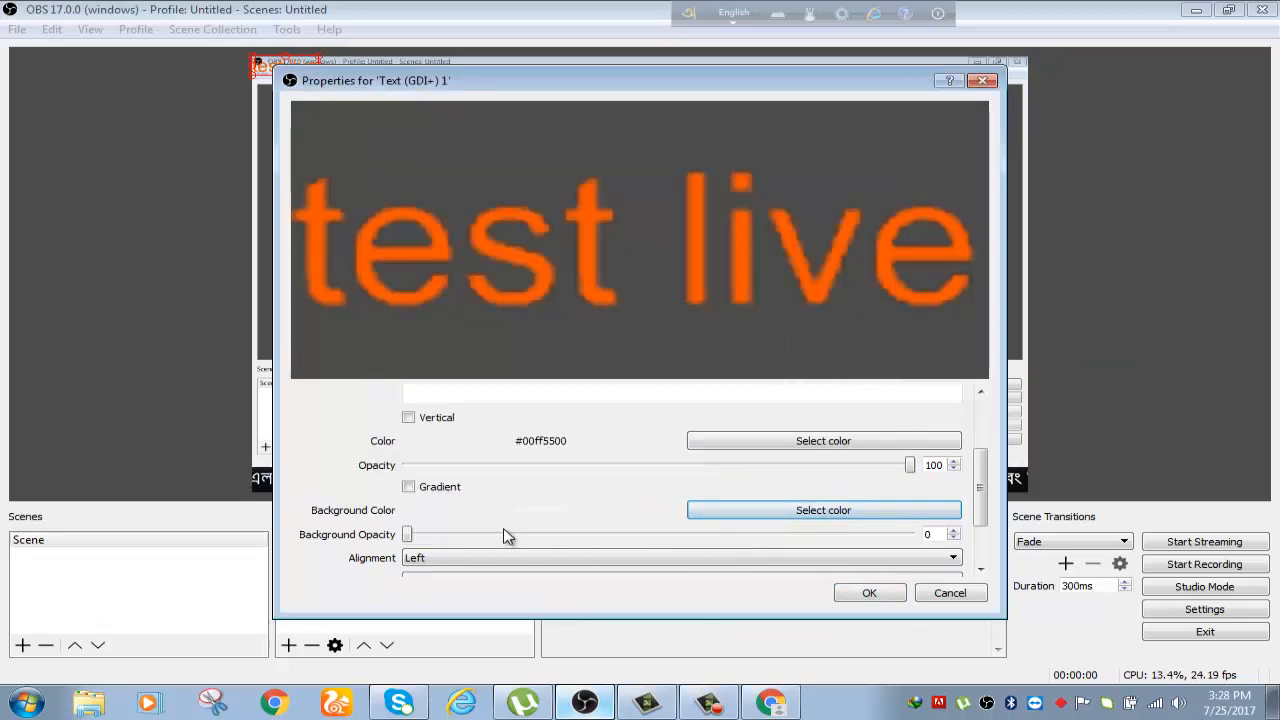
left_click(408, 538)
left_click_drag(472, 541, 937, 580)
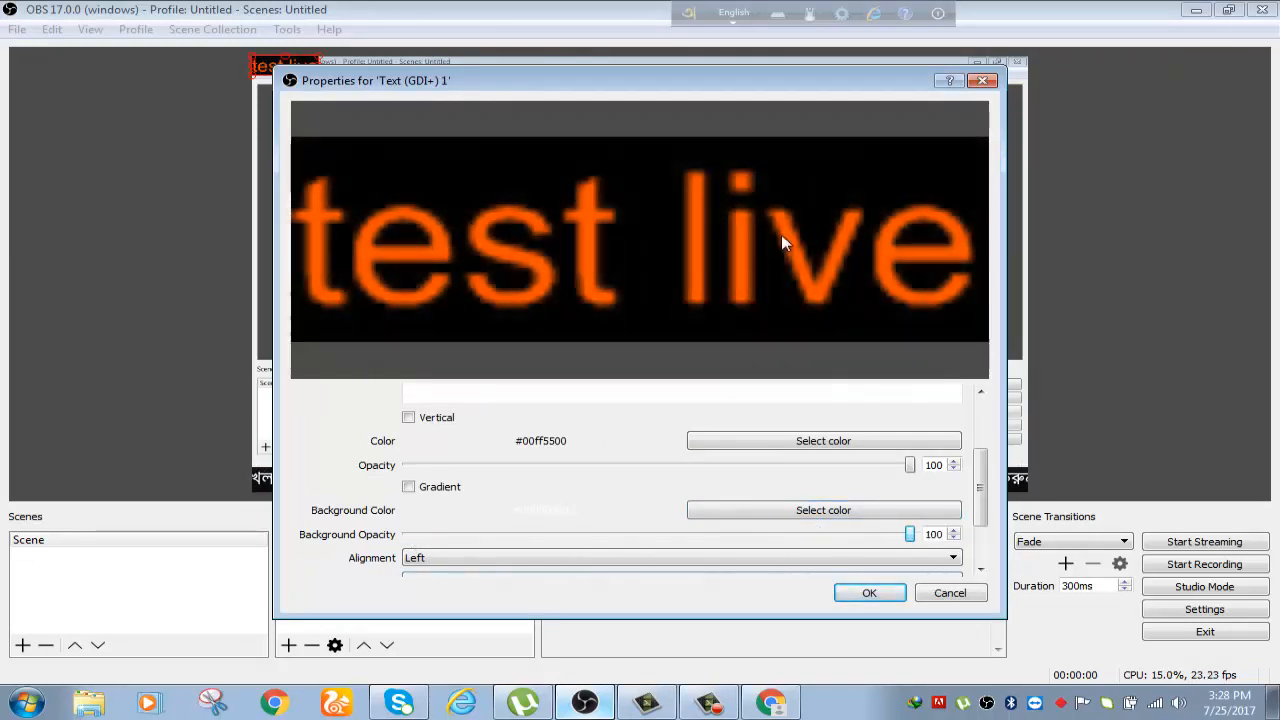
left_click(868, 594)
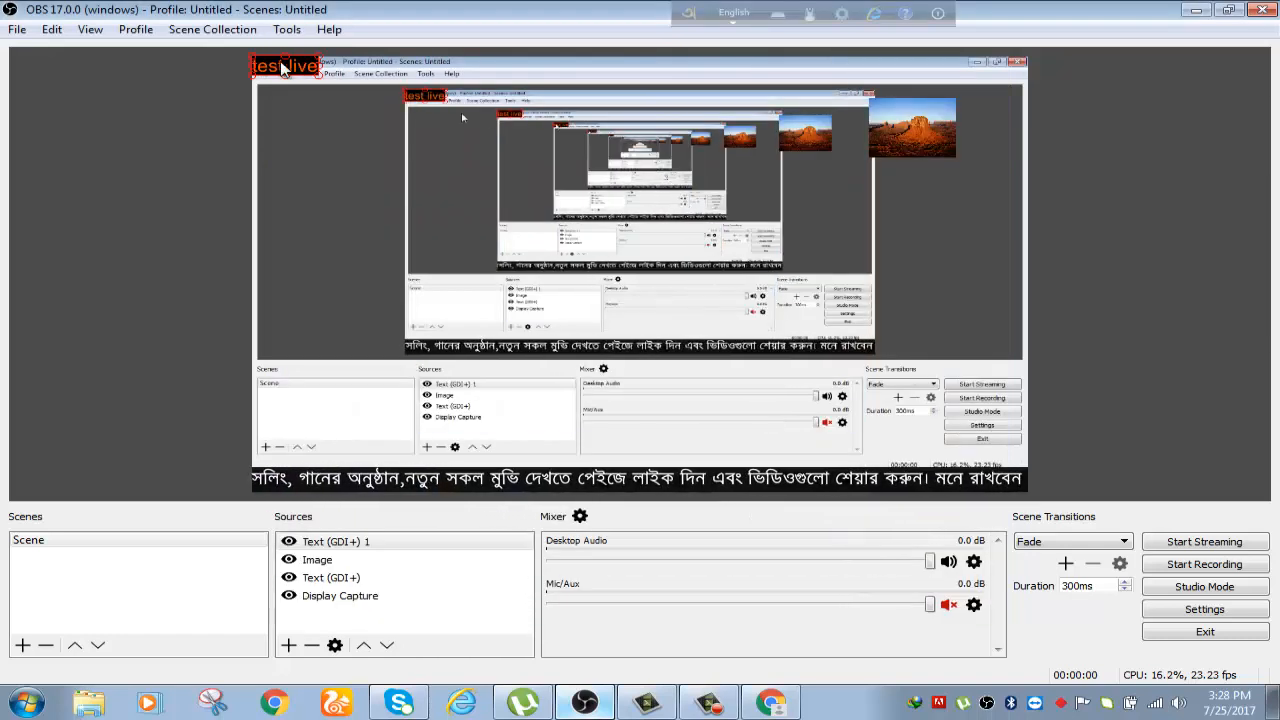
Enlarge the "test live" text and place it at the canvas's lower-left edge, just above the Bengali ticker text.
left_click_drag(303, 70, 562, 300)
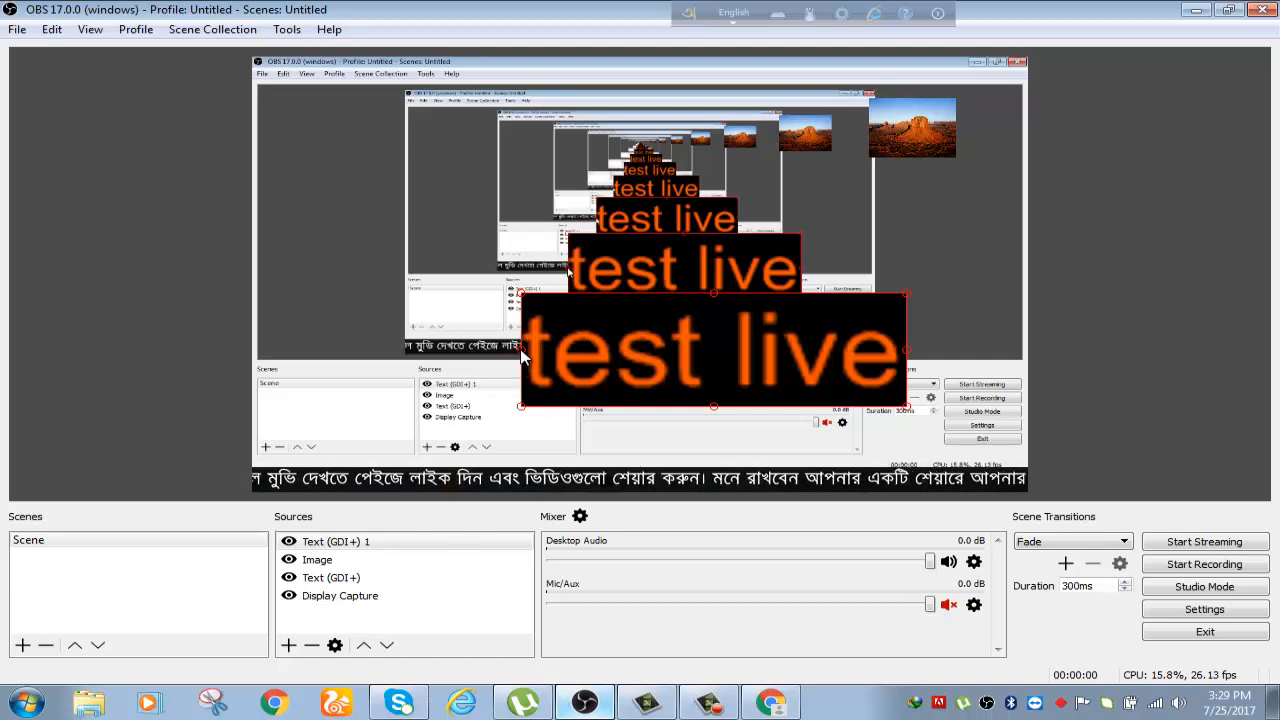
left_click_drag(522, 351, 405, 354)
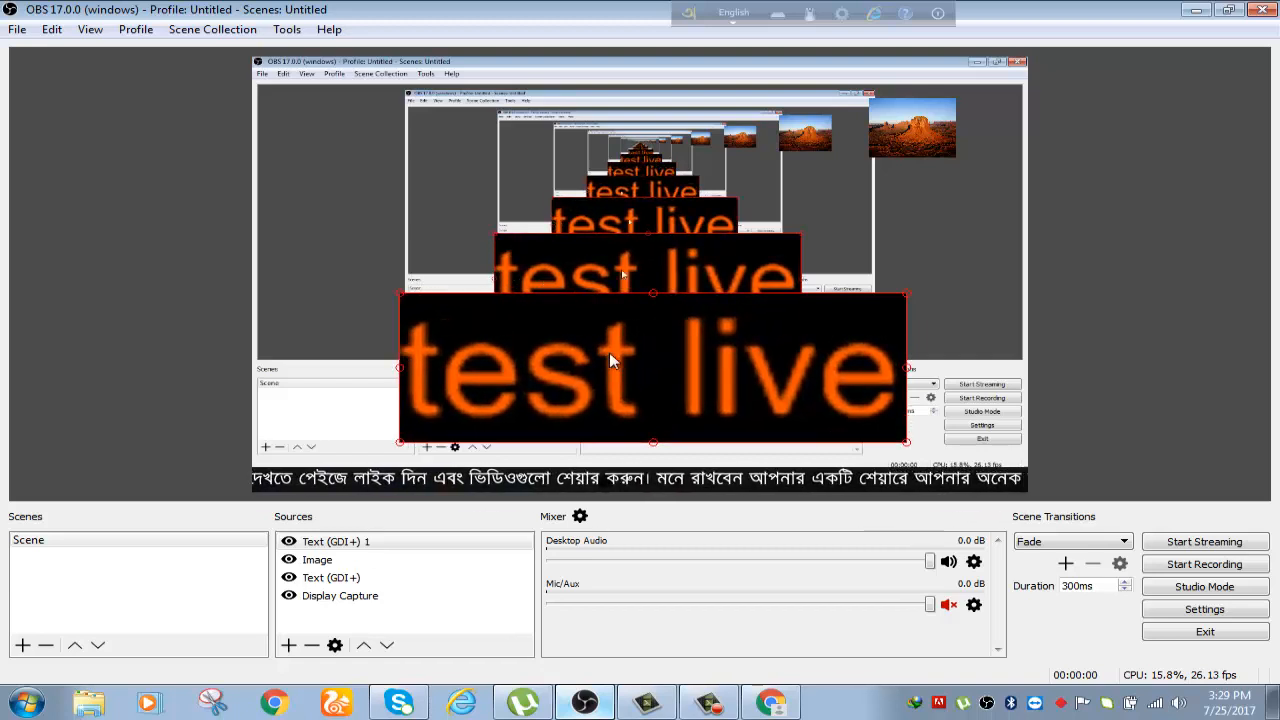
left_click_drag(609, 352, 465, 369)
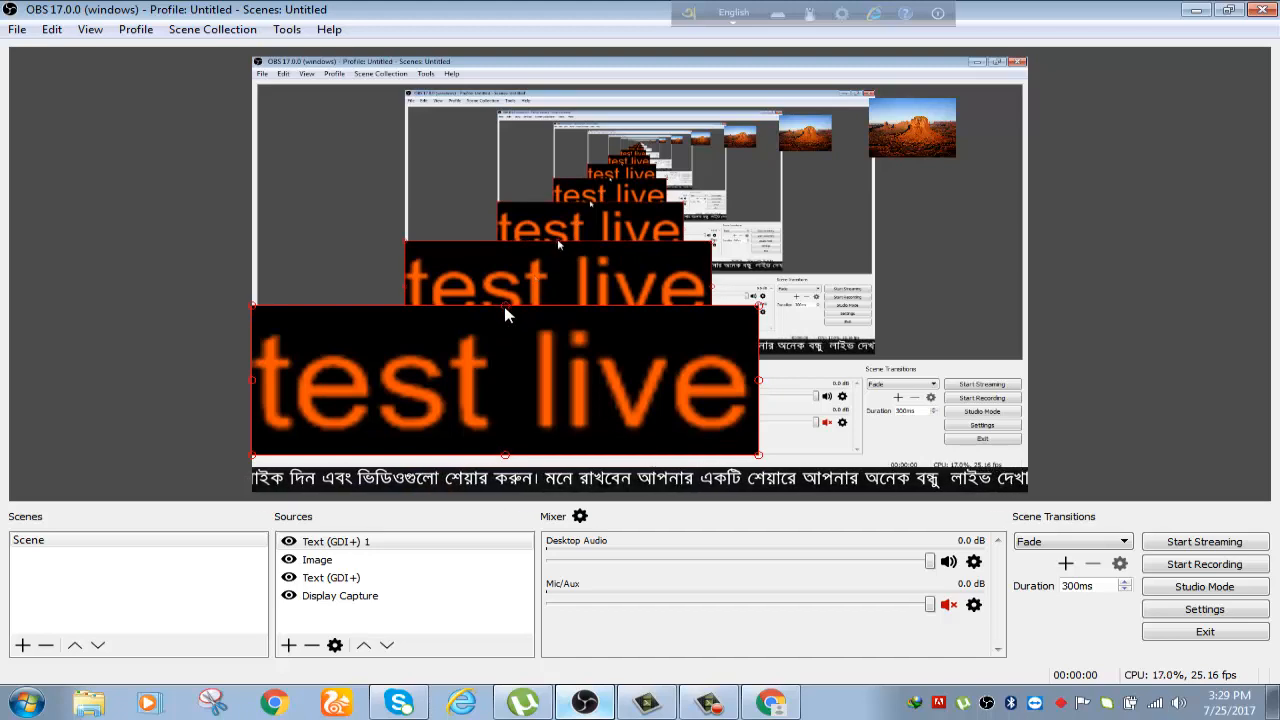
left_click_drag(504, 306, 533, 360)
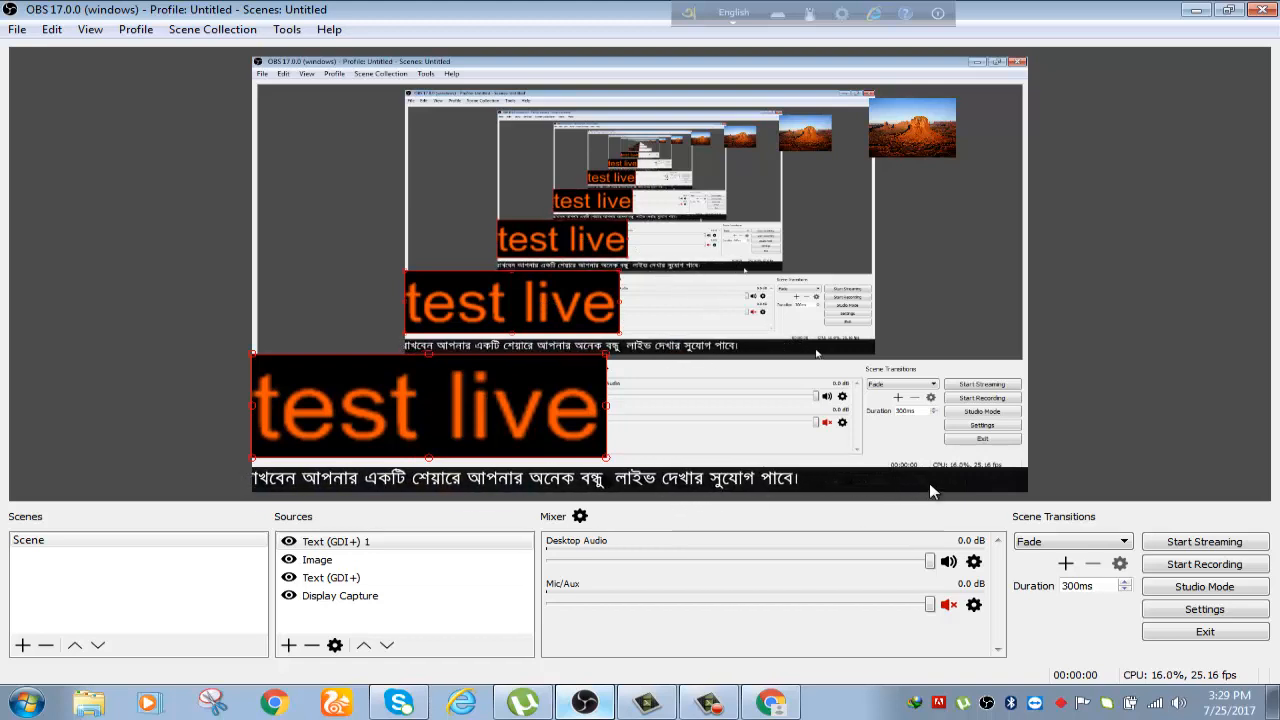
Add a Scroll effect filter with the default name Scroll to the Text (GDI+) 1 source.
right_click(417, 411)
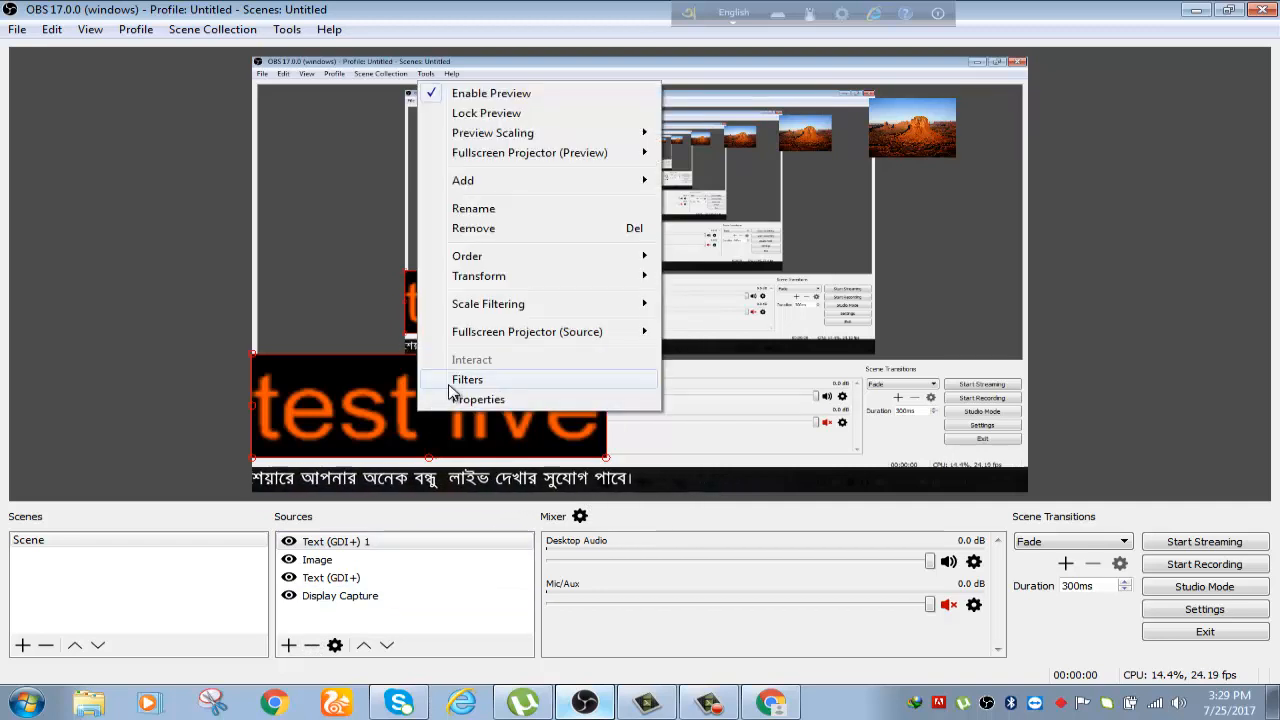
left_click(358, 421)
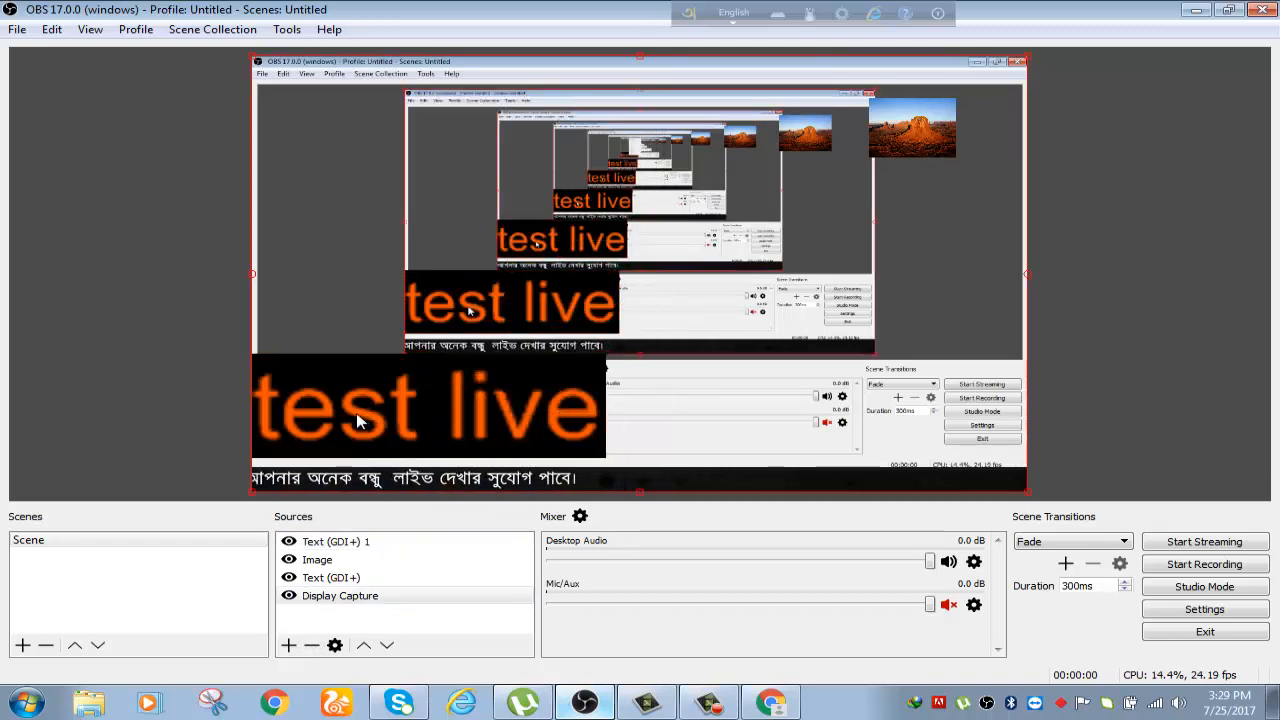
right_click(358, 421)
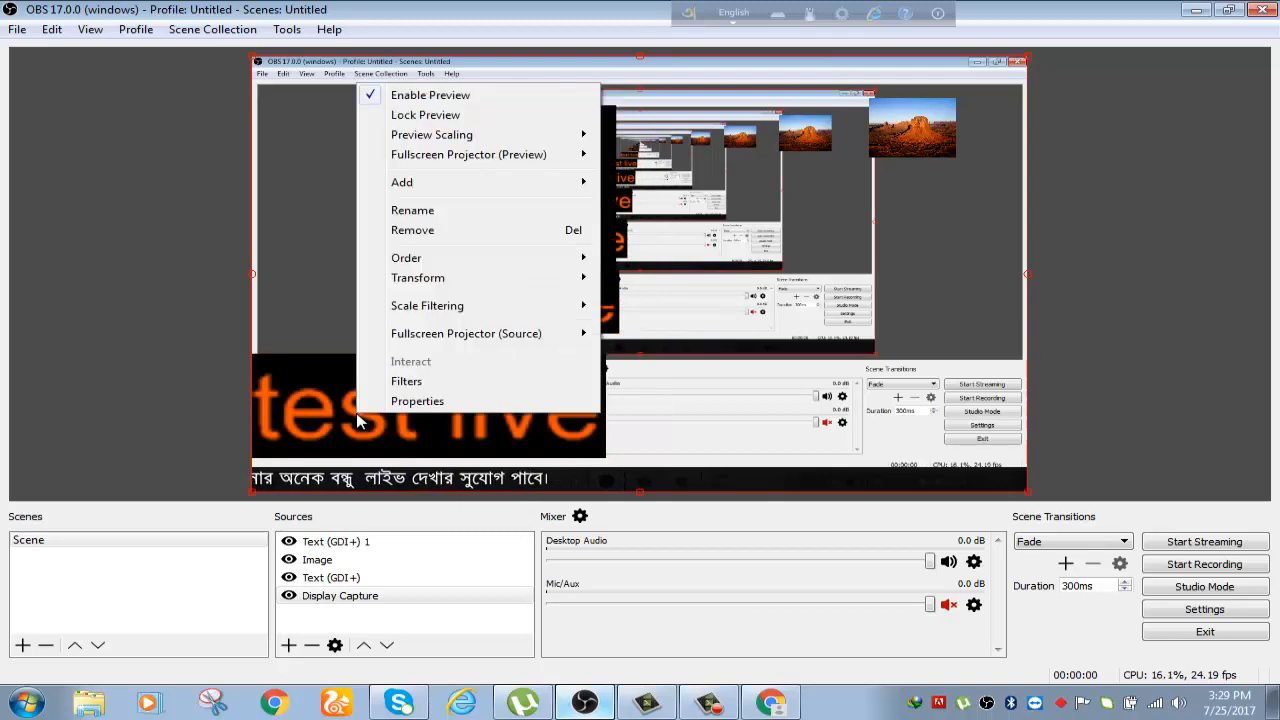
left_click(400, 385)
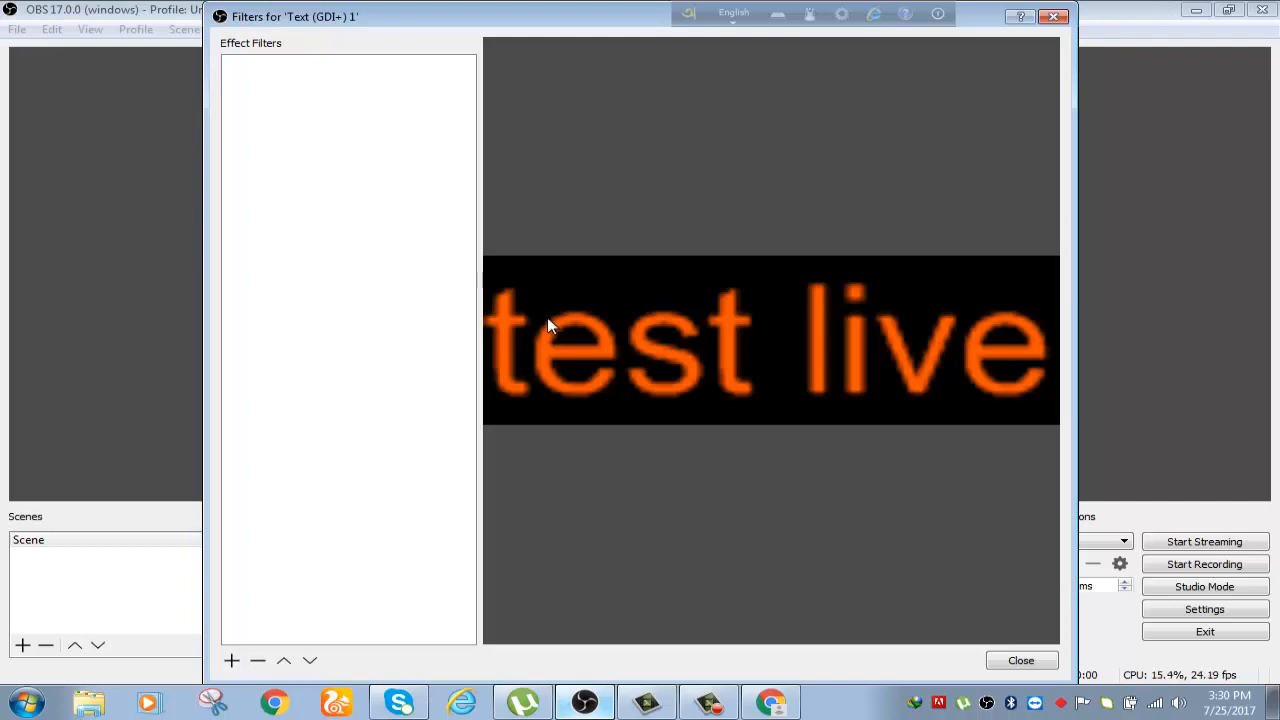
right_click(352, 134)
mouse_move(415, 143)
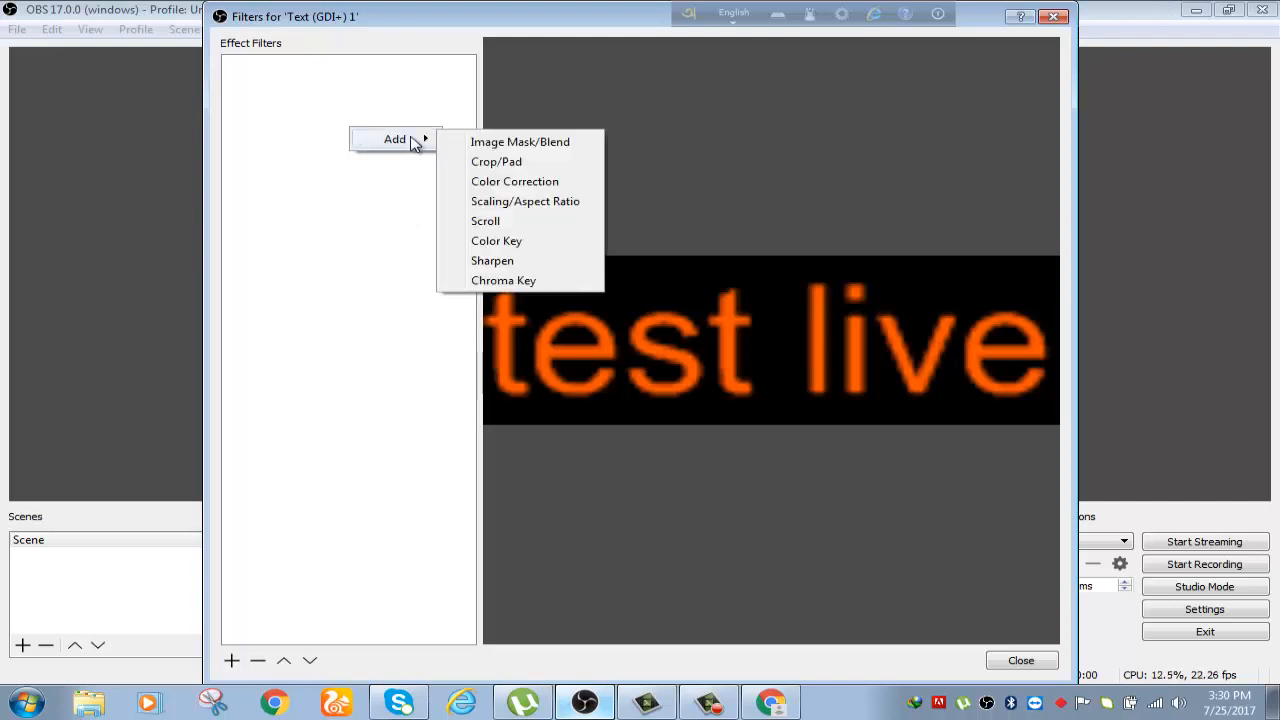
left_click(485, 222)
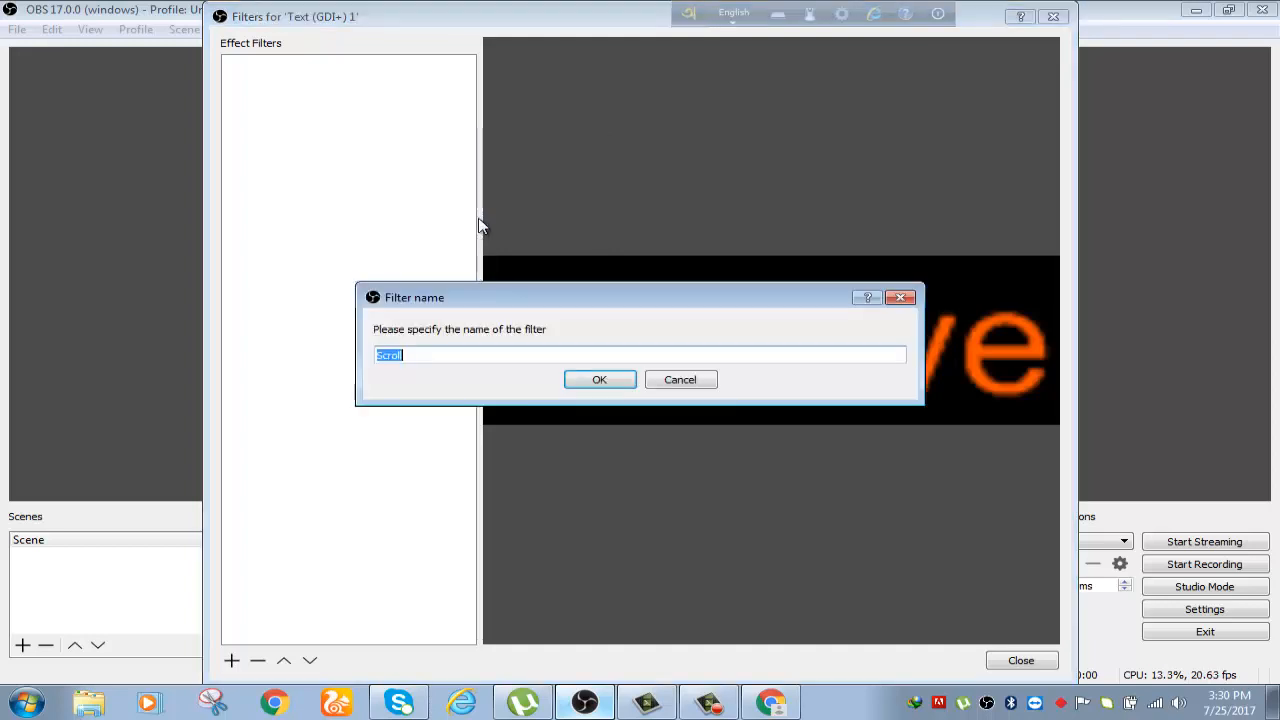
left_click(600, 380)
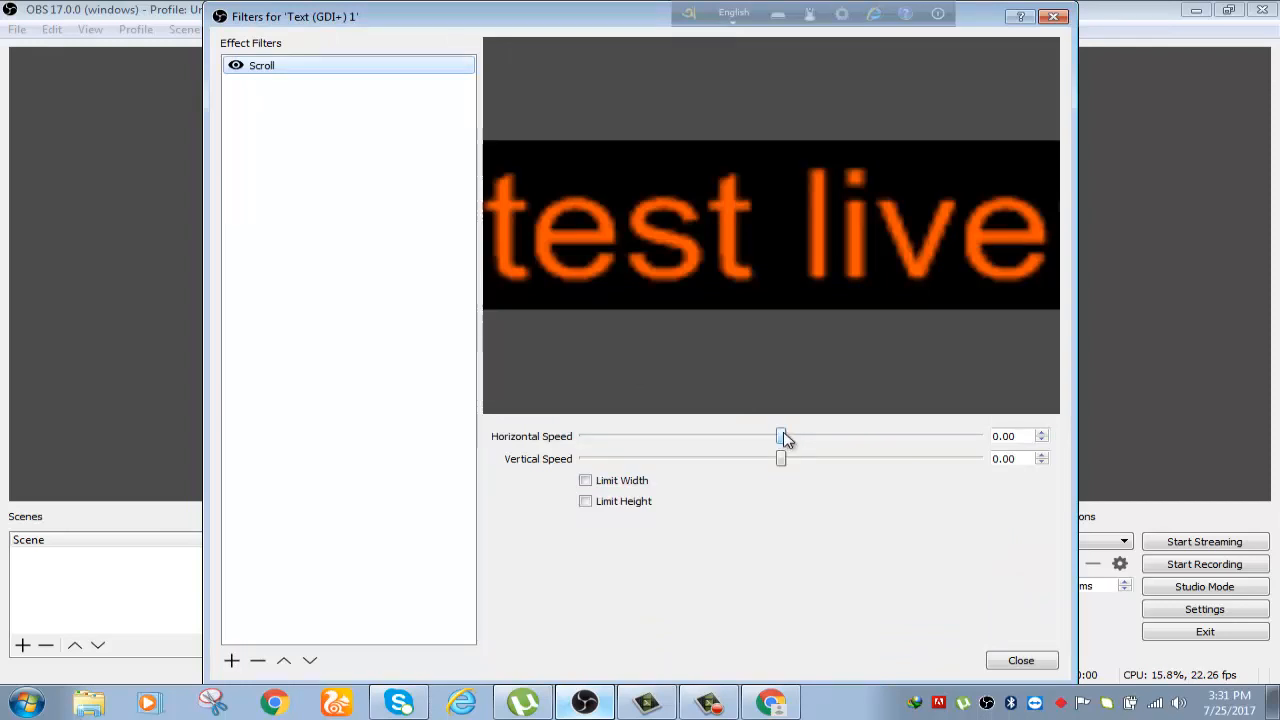
Try scrolling in both directions, set the Scroll filter's horizontal speed to 63, and close the filters window.
left_click_drag(785, 439, 805, 441)
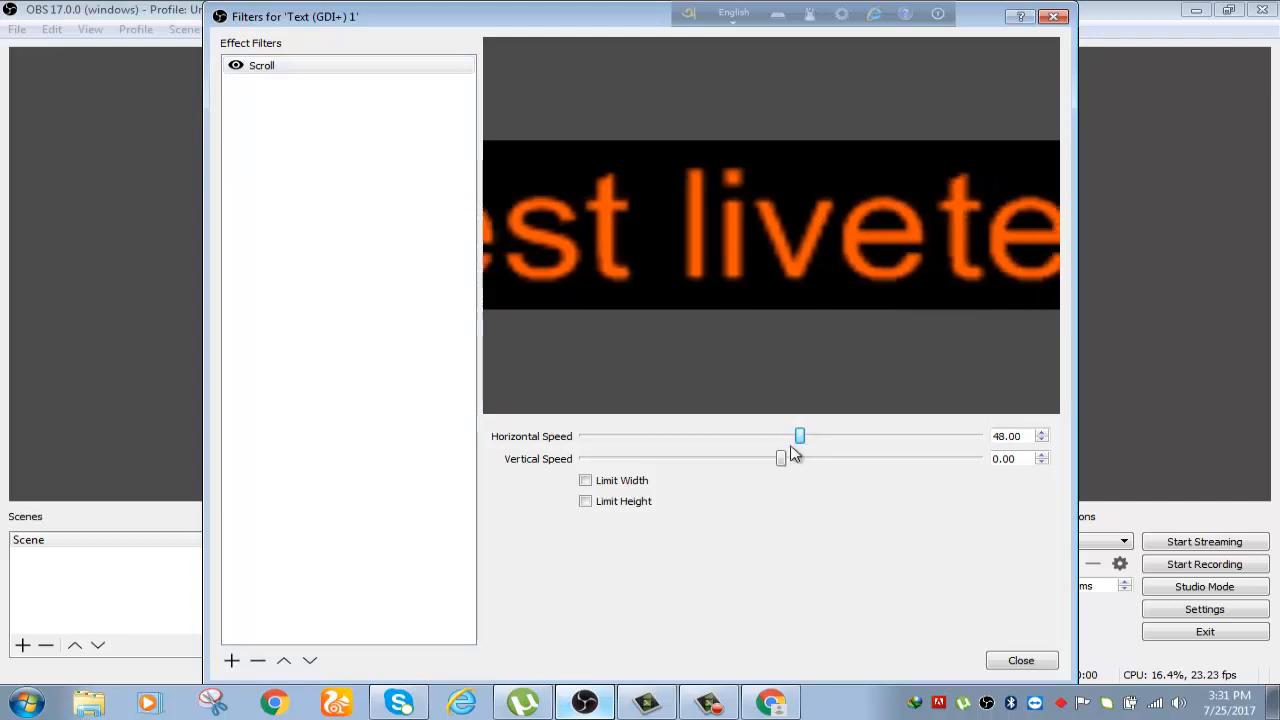
left_click_drag(801, 437, 757, 436)
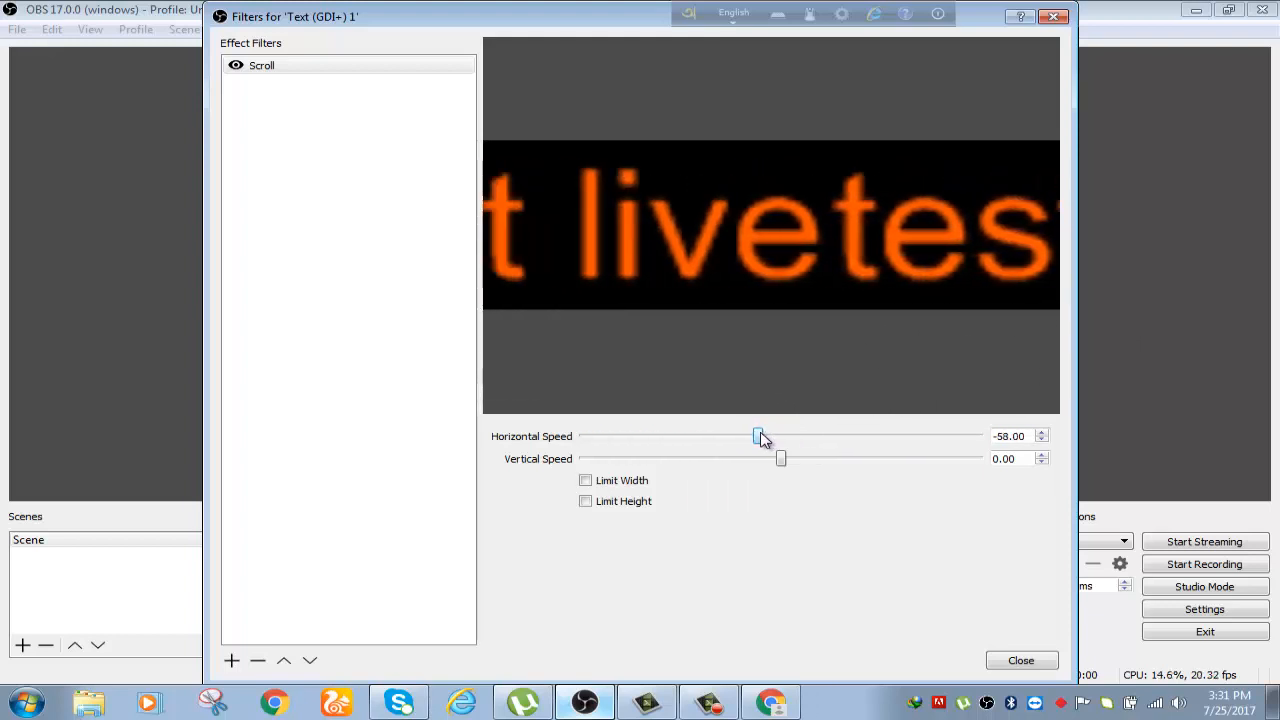
left_click_drag(760, 437, 806, 437)
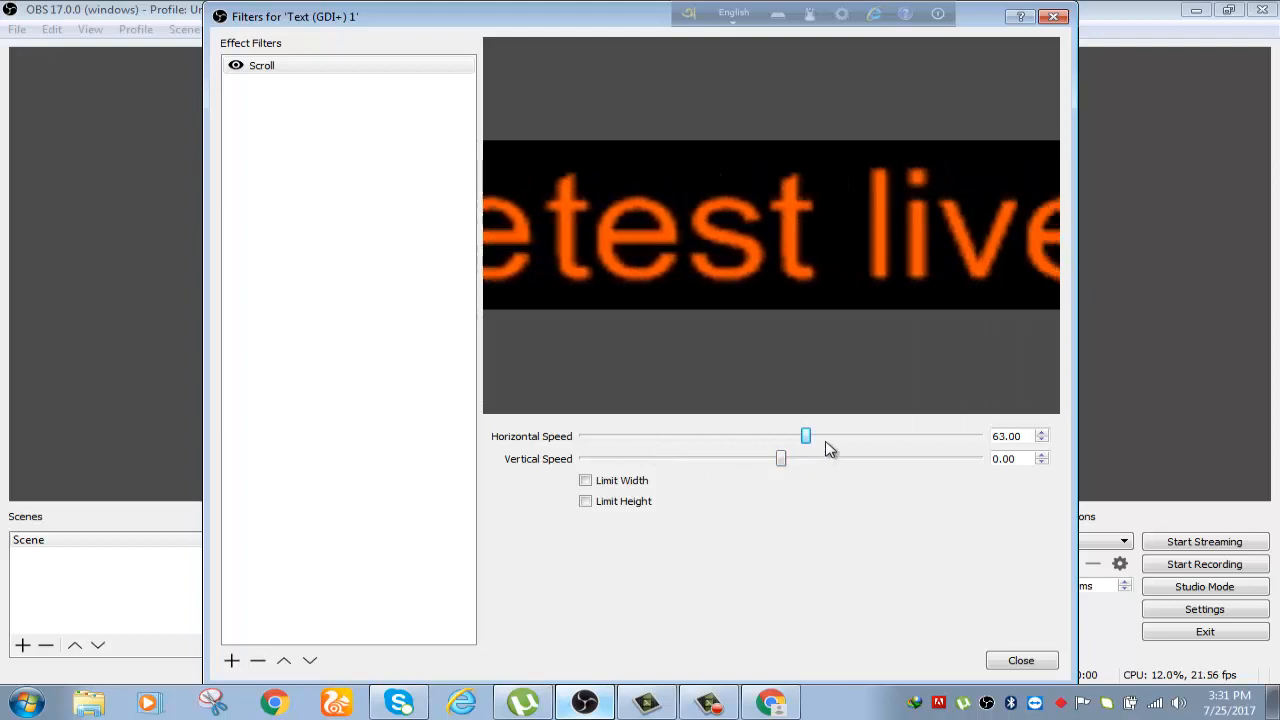
left_click(1020, 663)
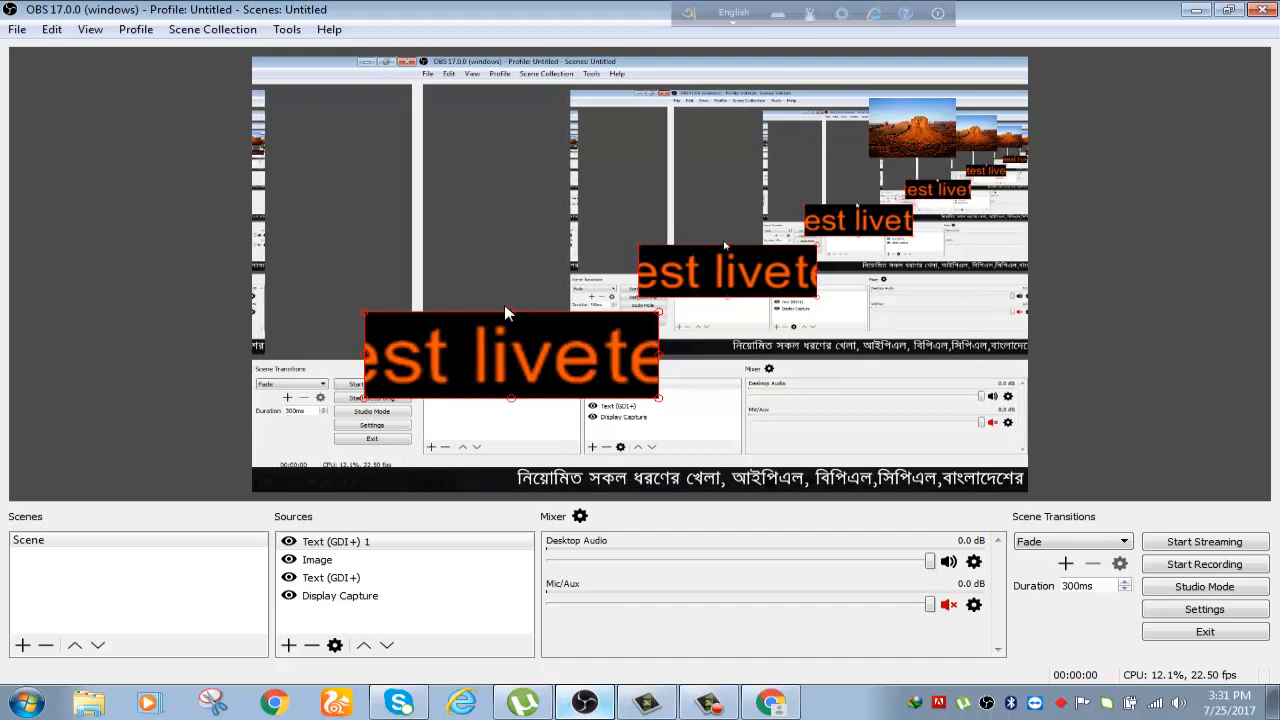
Shrink the scrolling "test live" text slightly and move it to the right half of the canvas, below the desert image.
left_click_drag(511, 307, 636, 341)
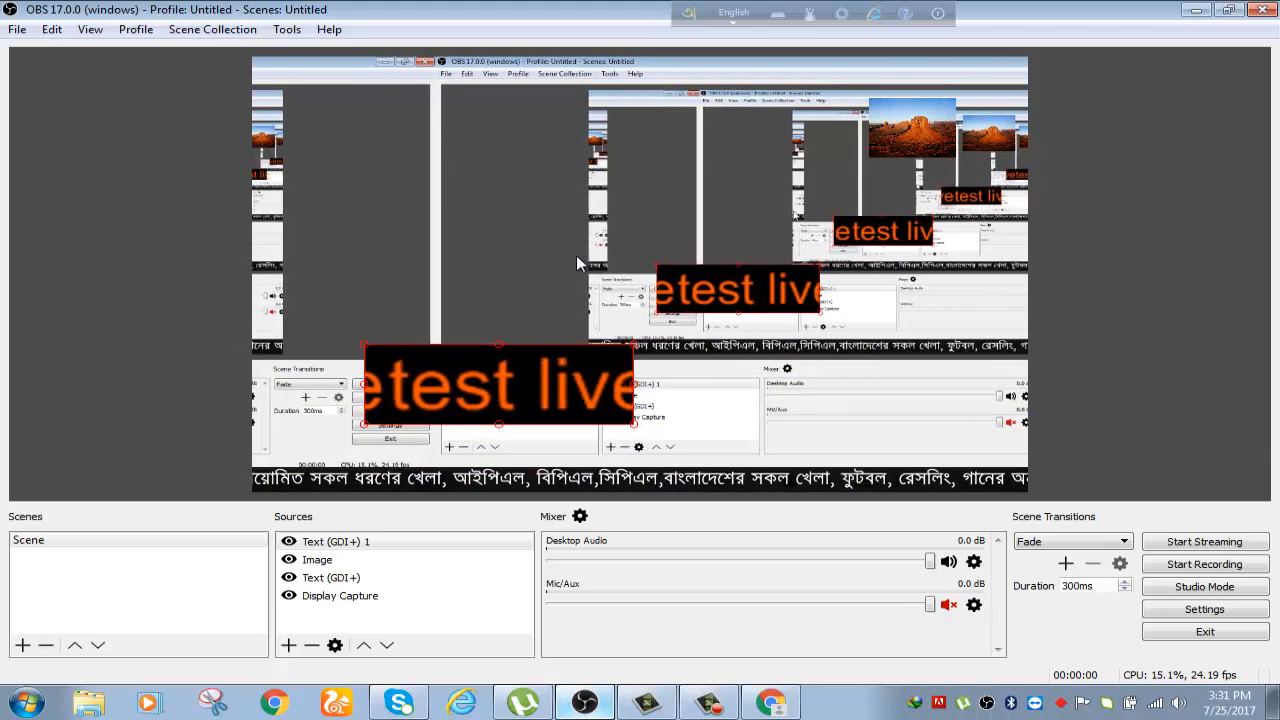
left_click(893, 140)
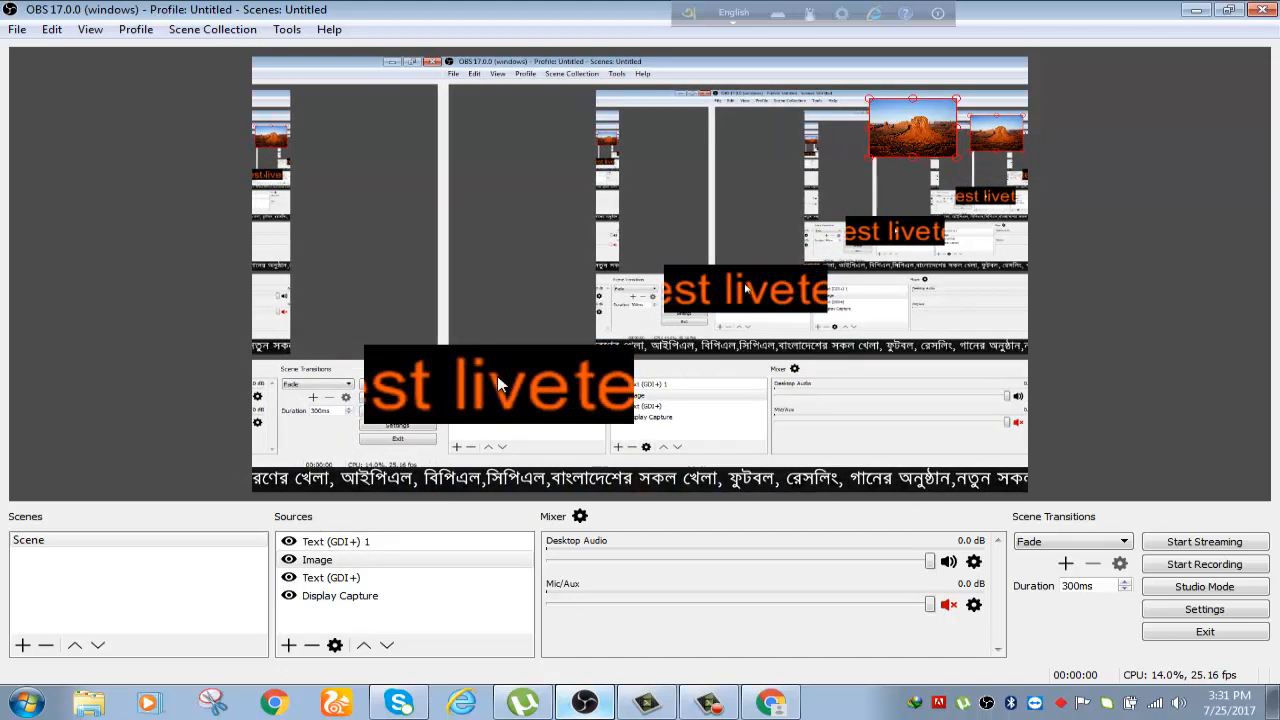
left_click_drag(497, 376, 796, 274)
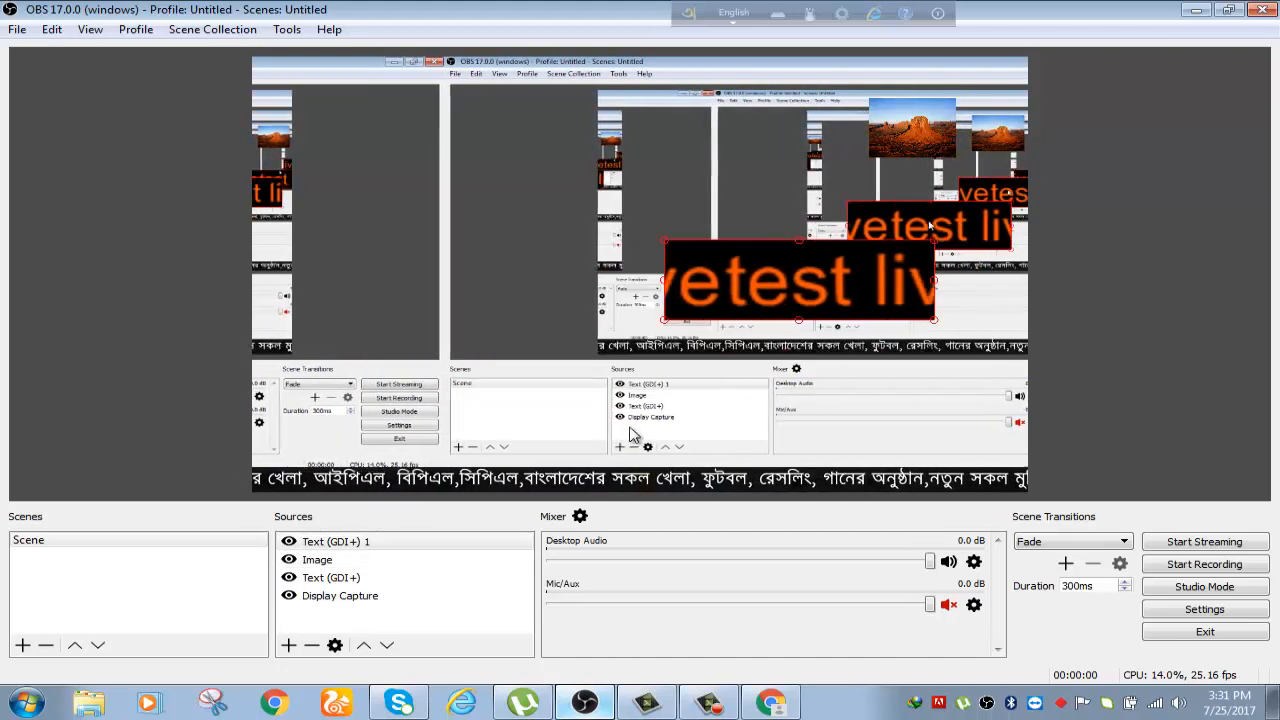
View the source types that can be added to the scene and dismiss the list without choosing one.
left_click(288, 645)
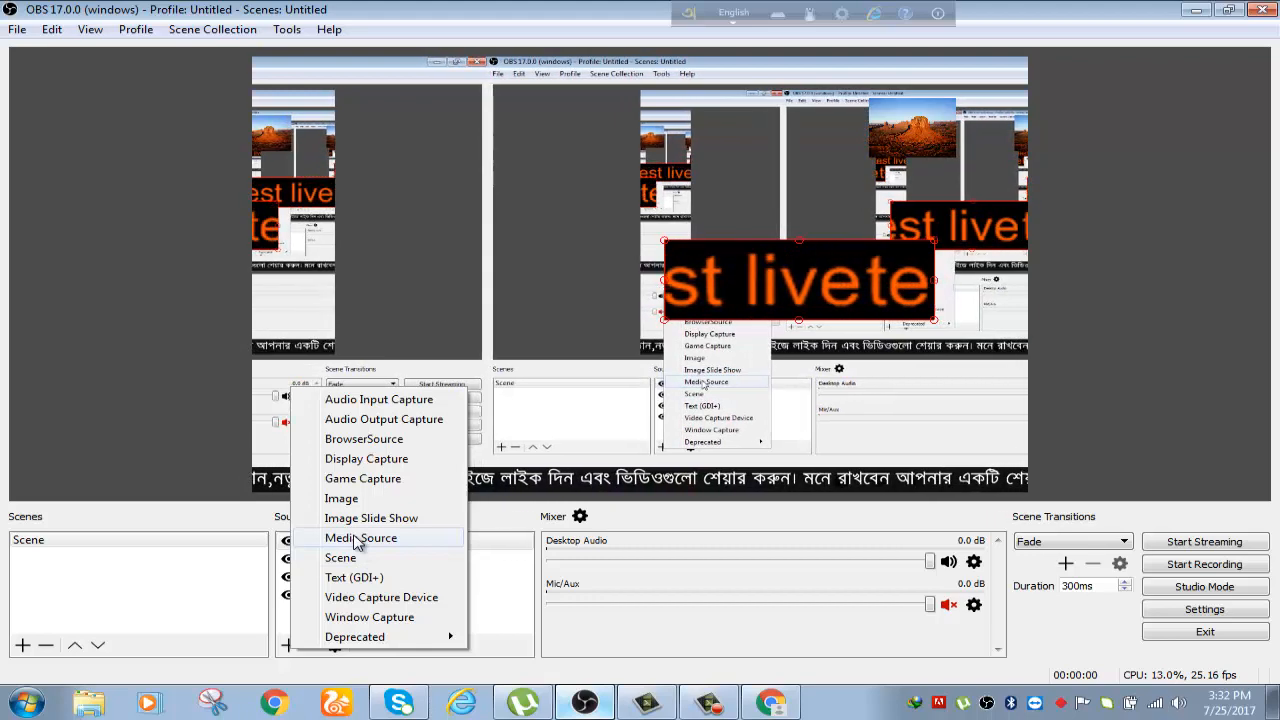
left_click(661, 524)
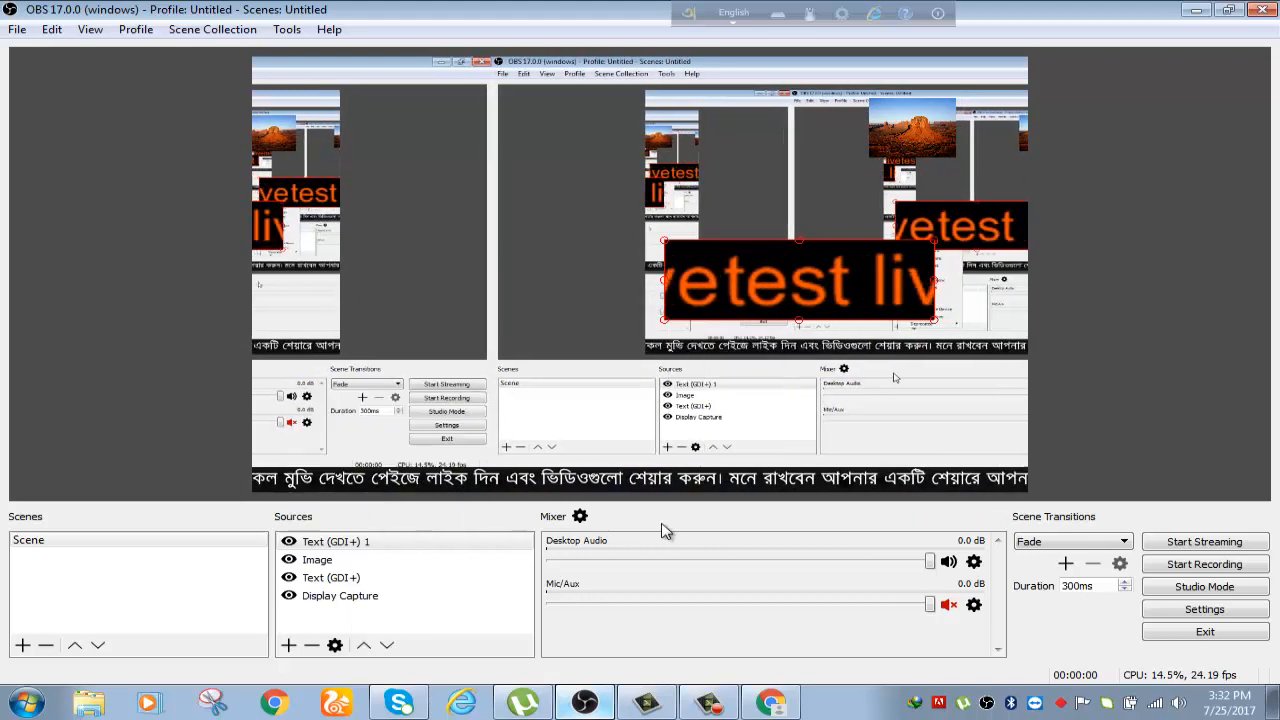
Add a Media Source with the default name that plays the local Pagli music video .mp4 from the F:/hd folder.
left_click(288, 646)
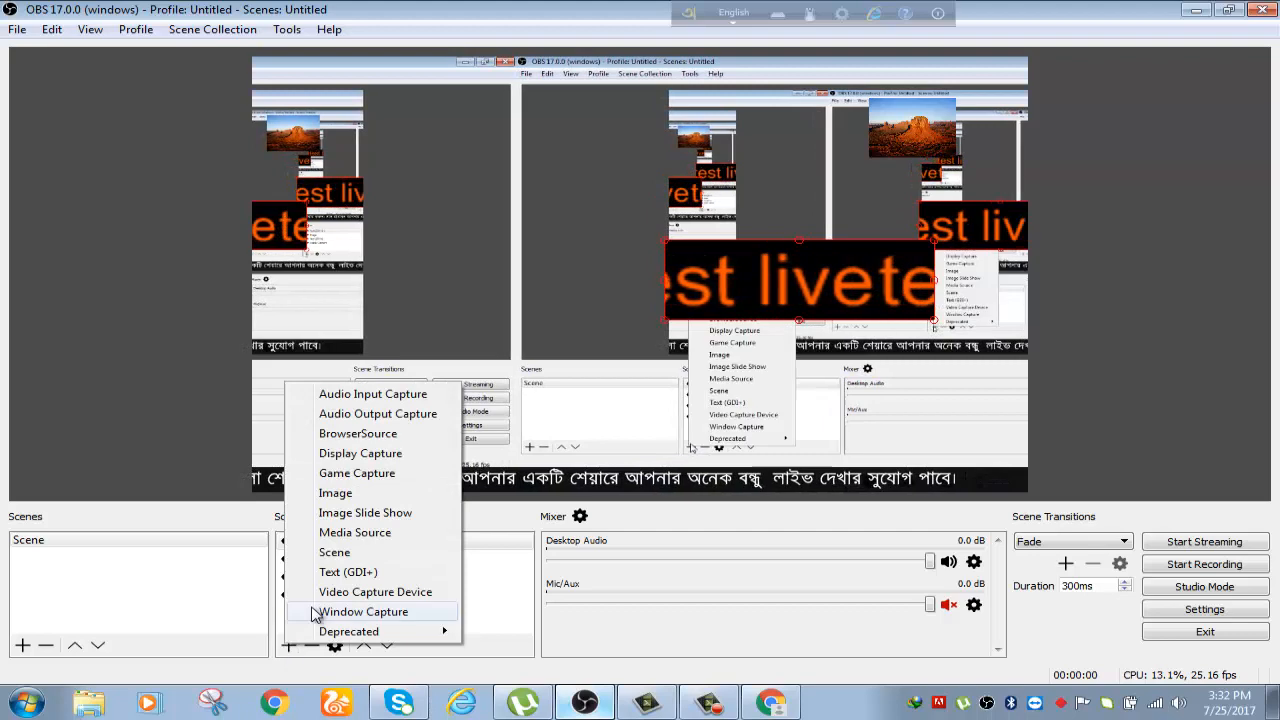
left_click(362, 536)
left_click(685, 475)
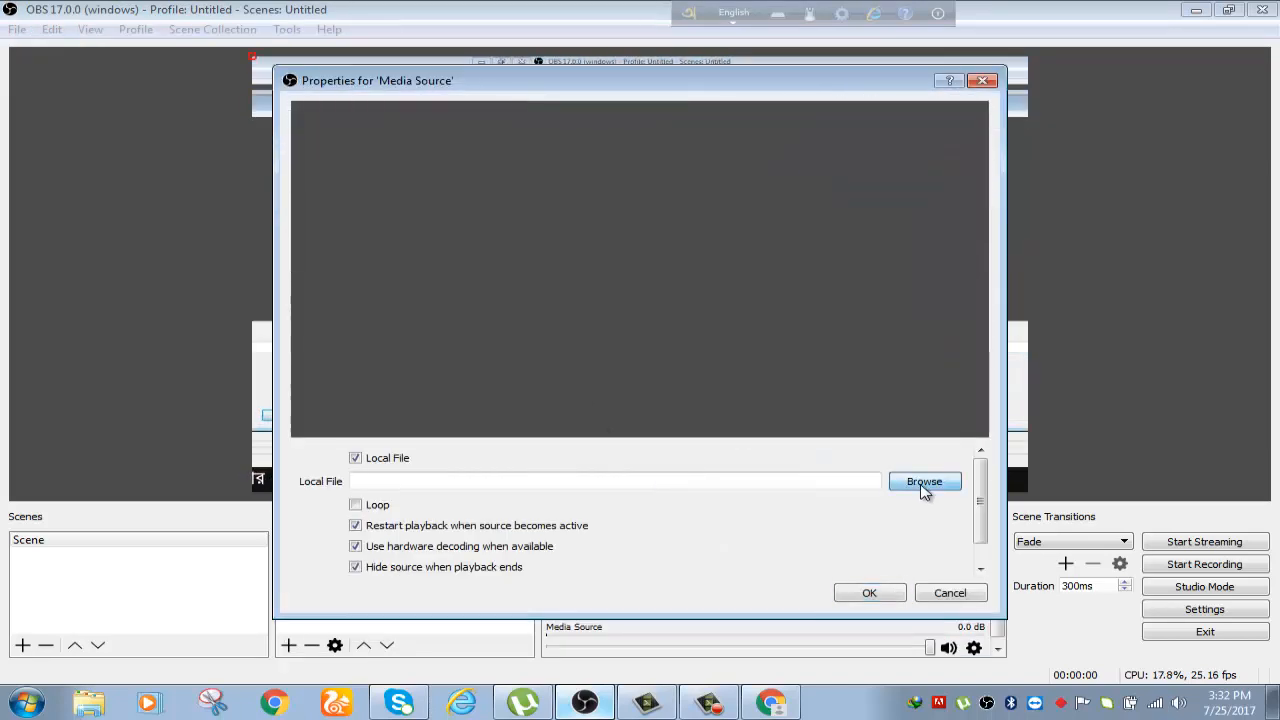
left_click(922, 482)
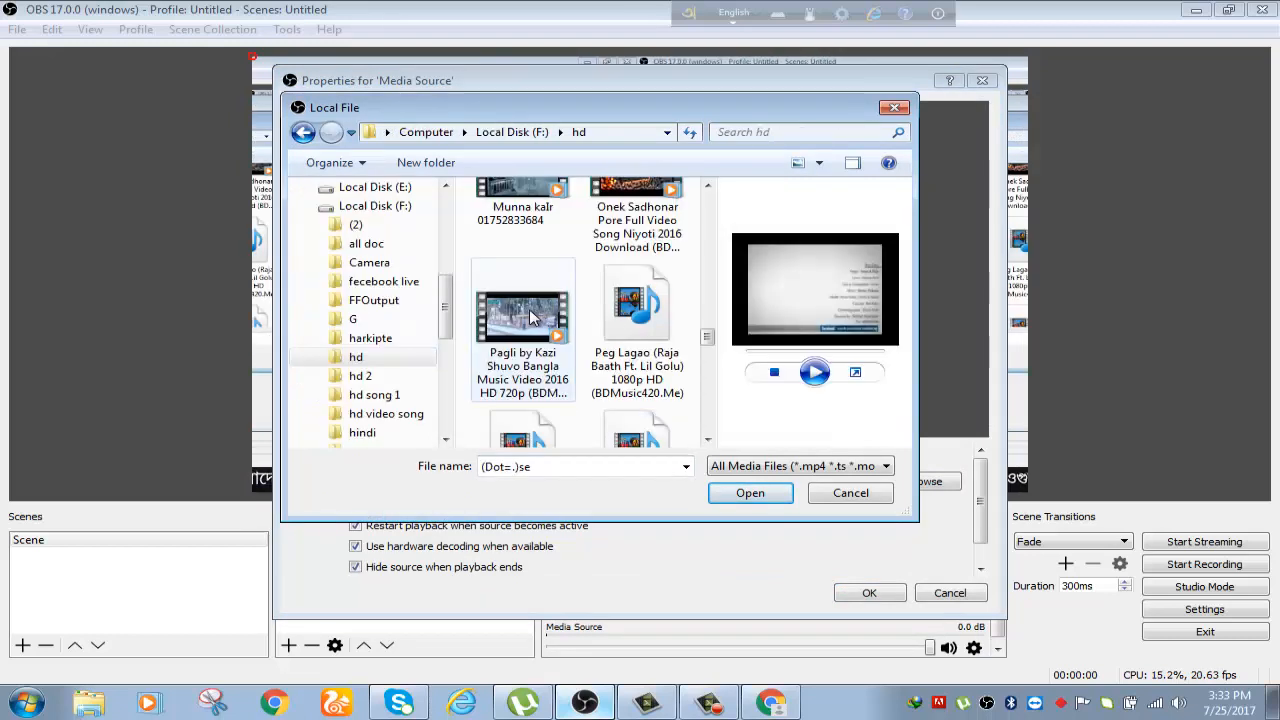
left_click(529, 309)
right_click(530, 311)
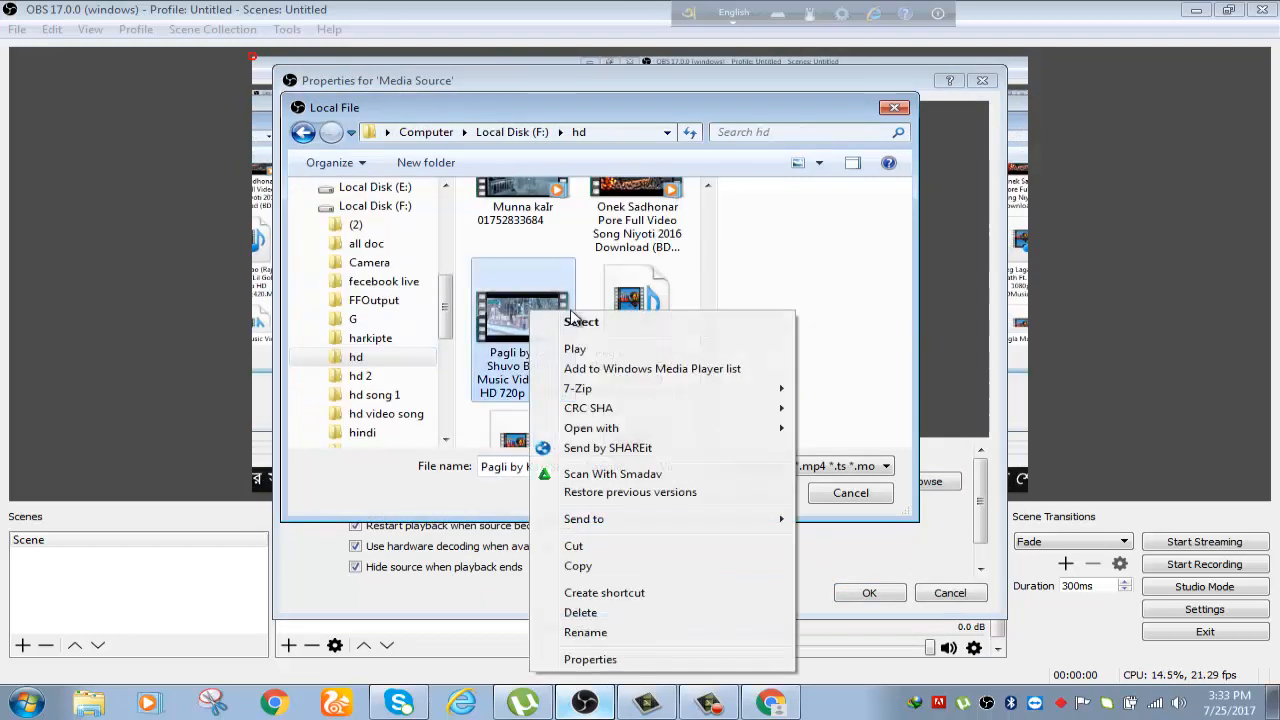
left_click(580, 322)
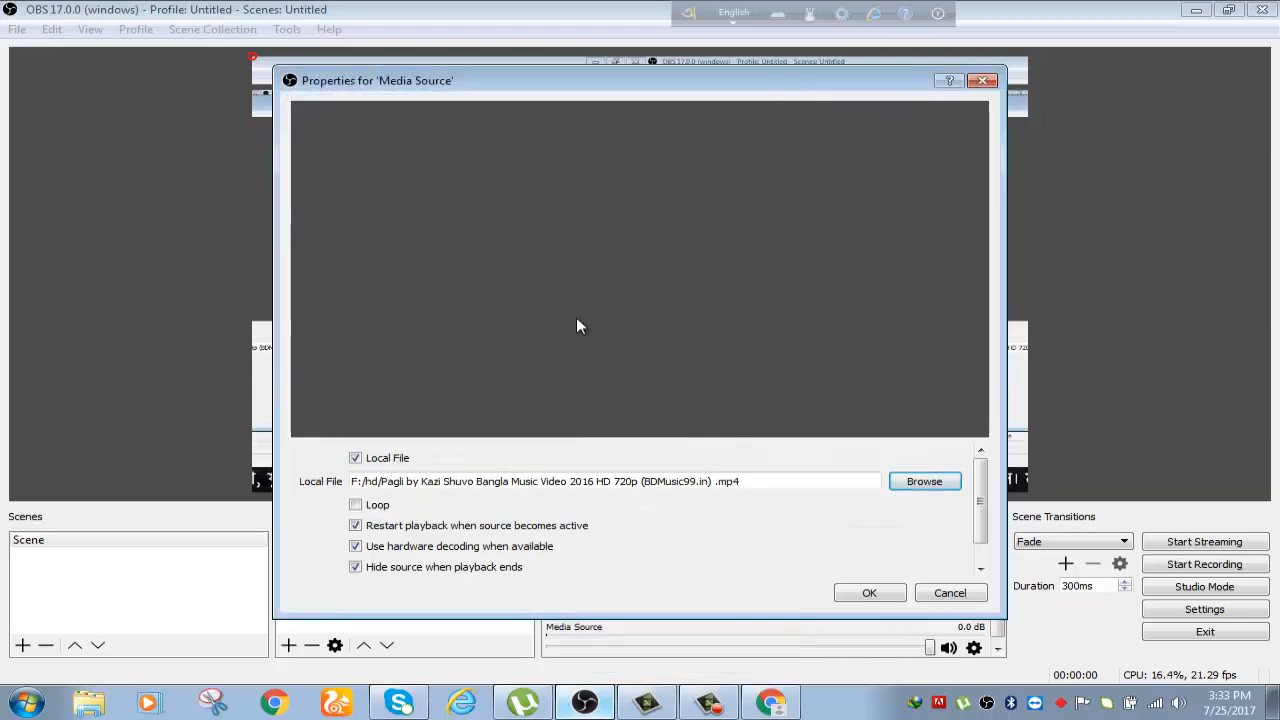
left_click(869, 594)
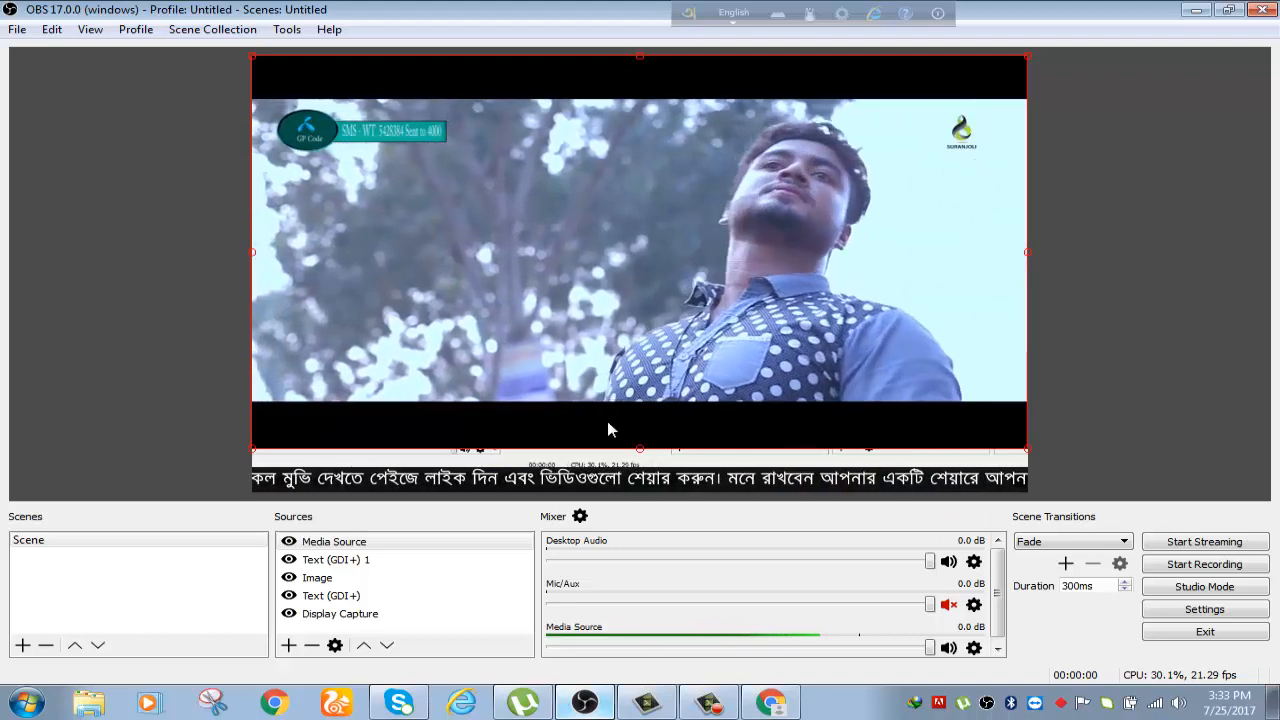
Try enlarging the Media Source video past the canvas edge and shrink it back to the canvas width, twice.
left_click_drag(645, 452, 713, 490)
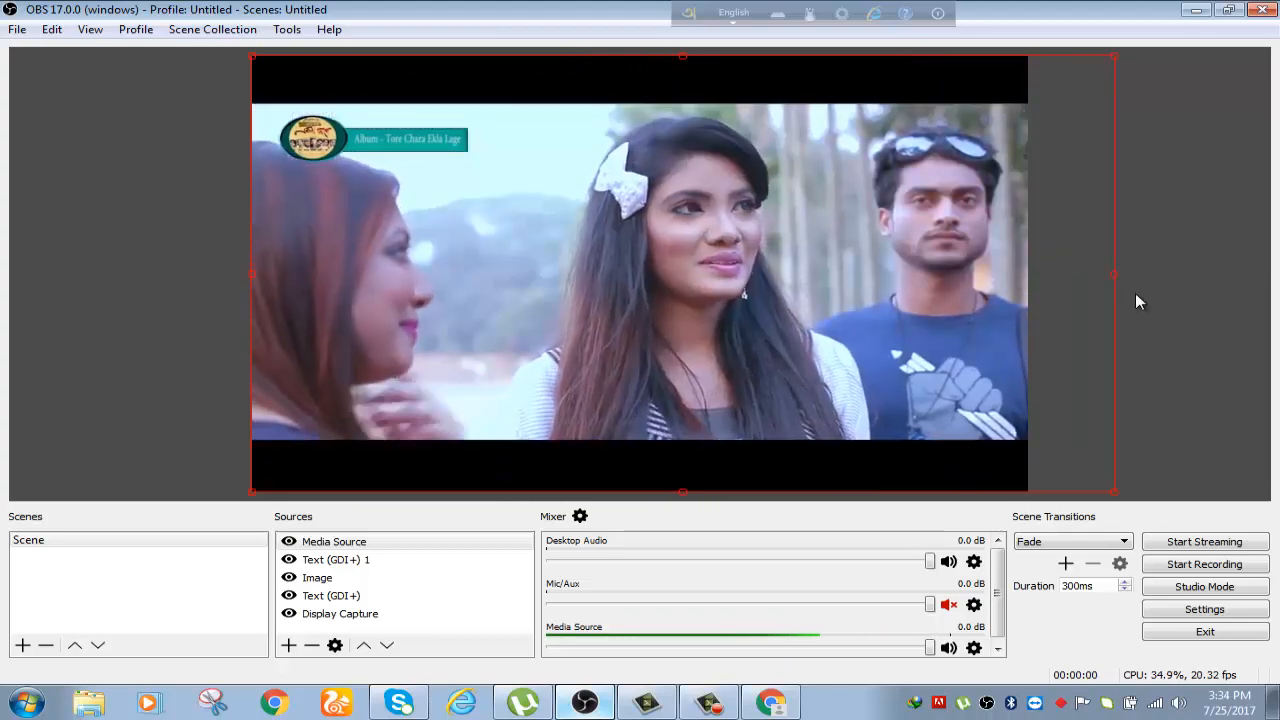
left_click_drag(1113, 271, 1030, 257)
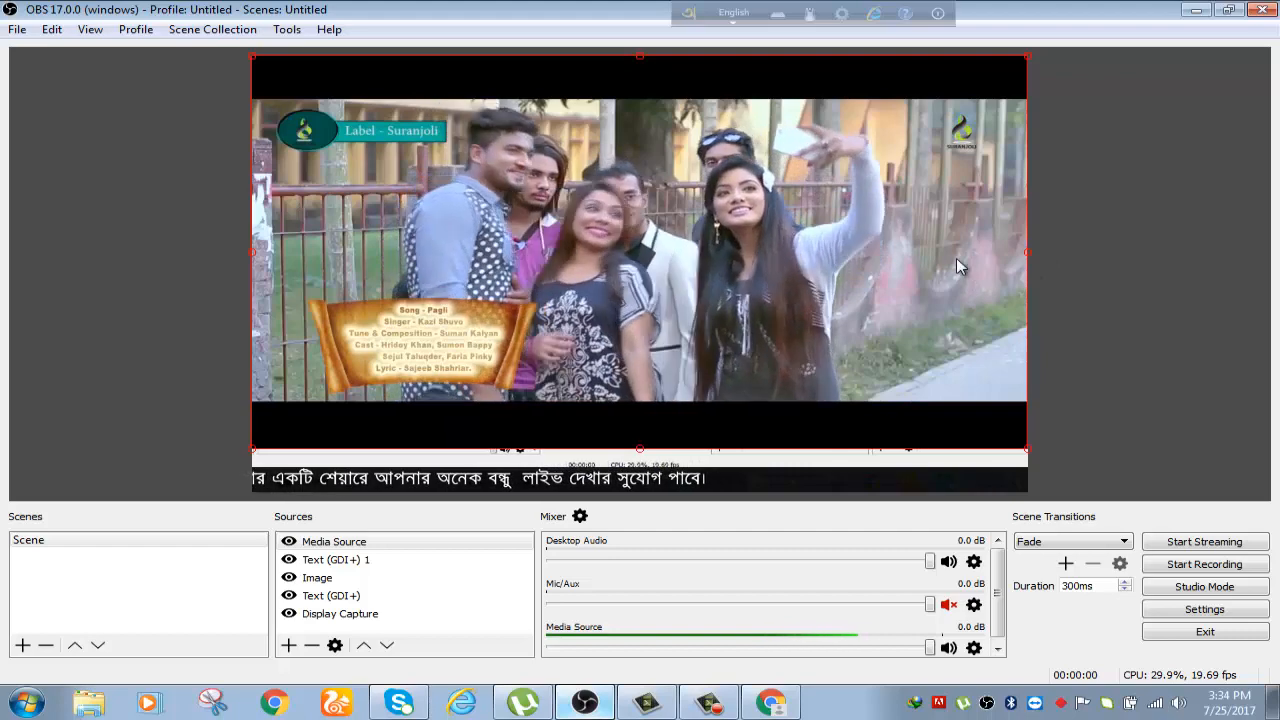
left_click_drag(1030, 257, 1113, 257)
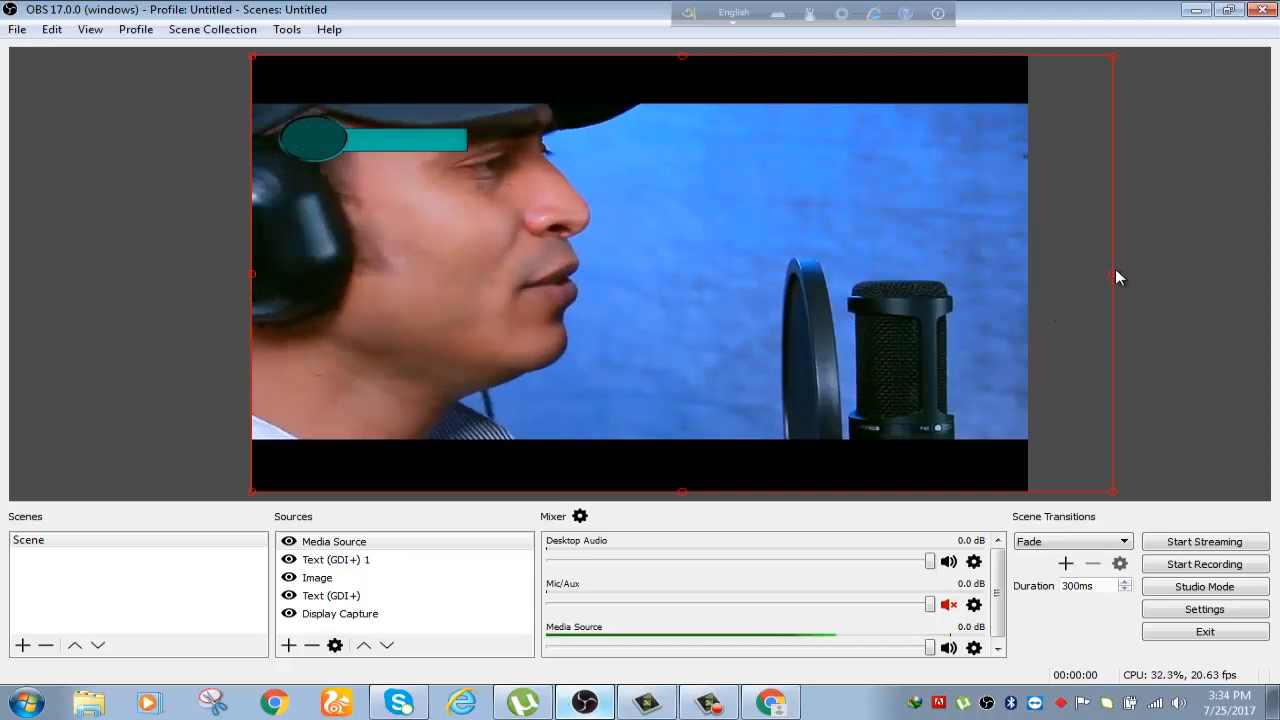
left_click_drag(1114, 269, 1032, 251)
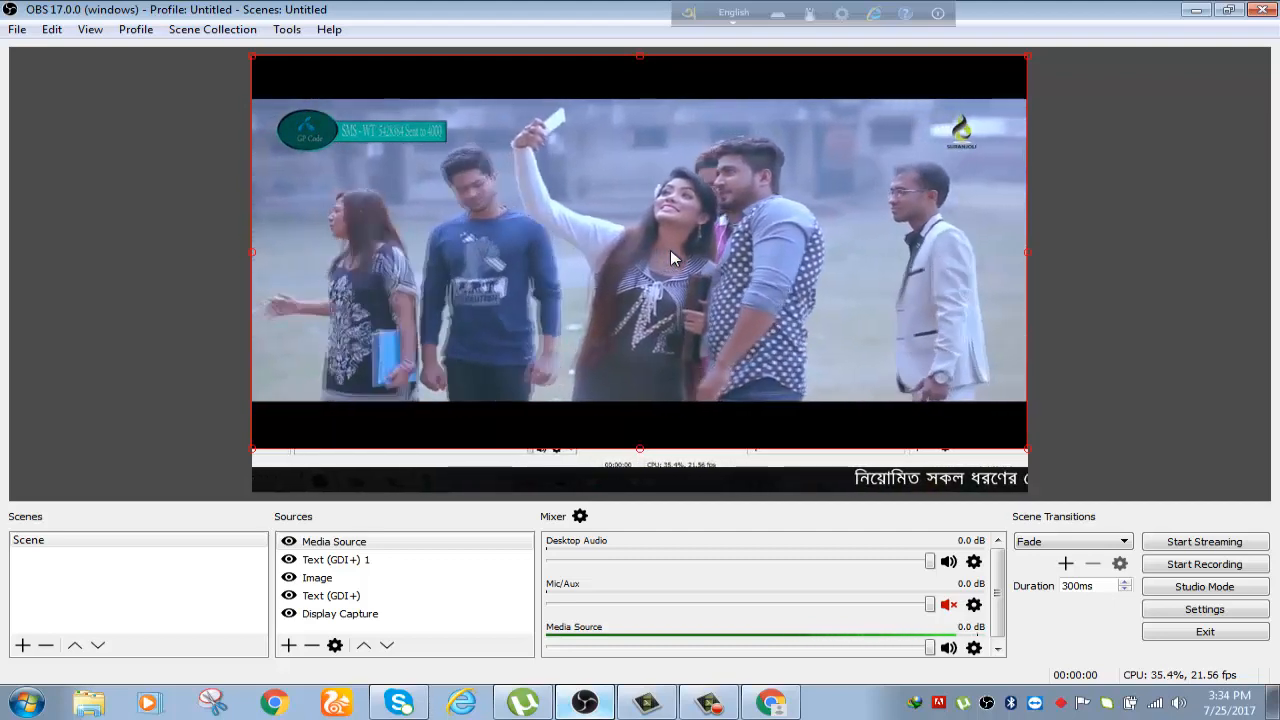
Place Media Source directly above Display Capture in the source order and shift the video toward the canvas's lower right.
left_click(344, 546)
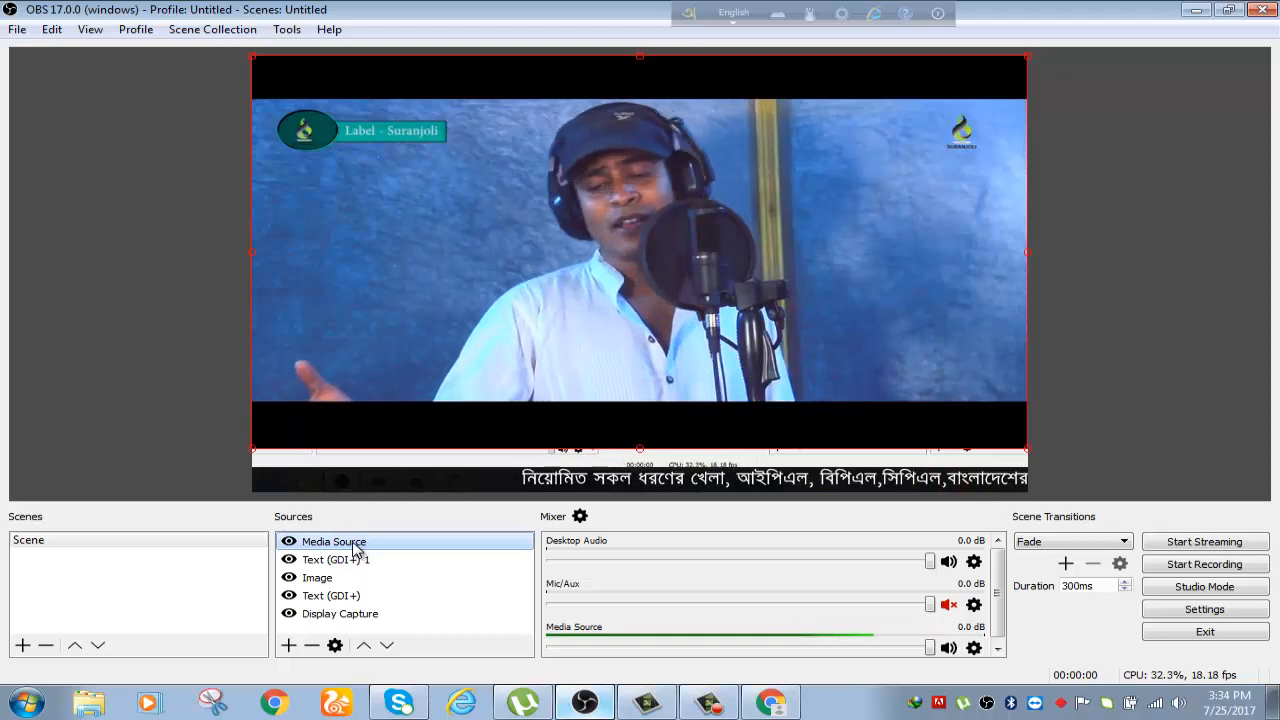
left_click_drag(362, 543, 355, 600)
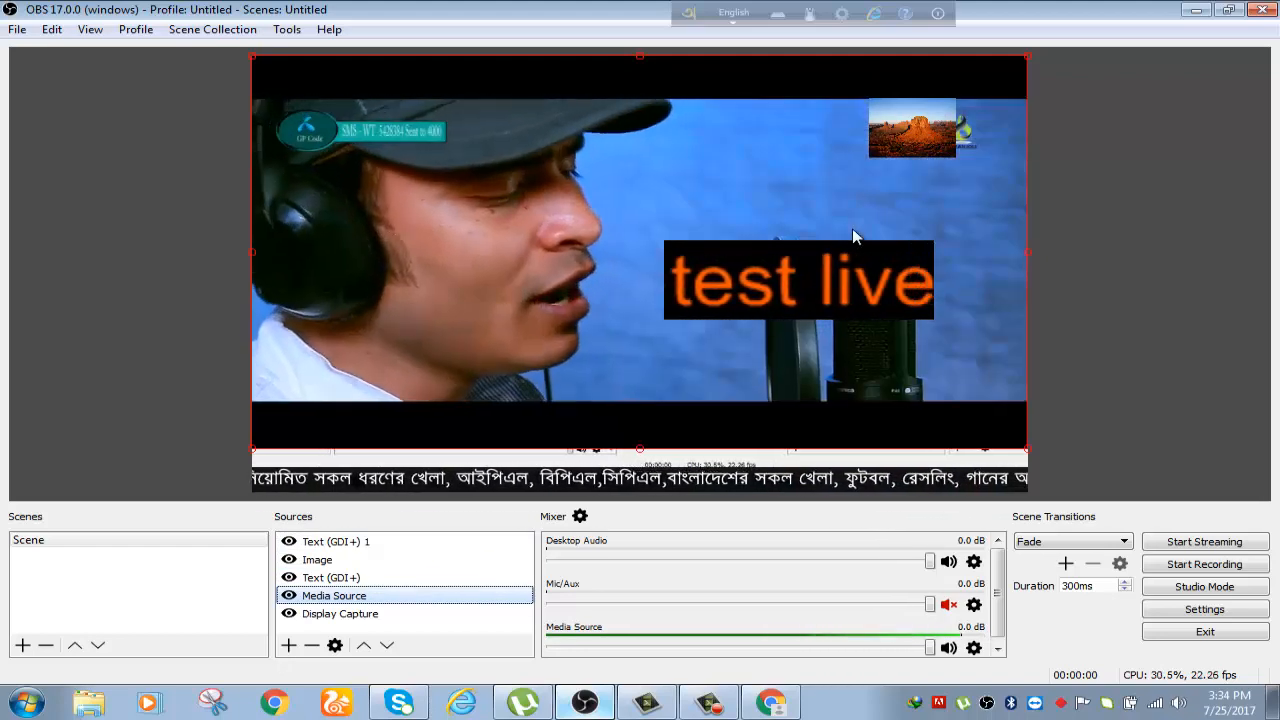
left_click_drag(852, 236, 958, 331)
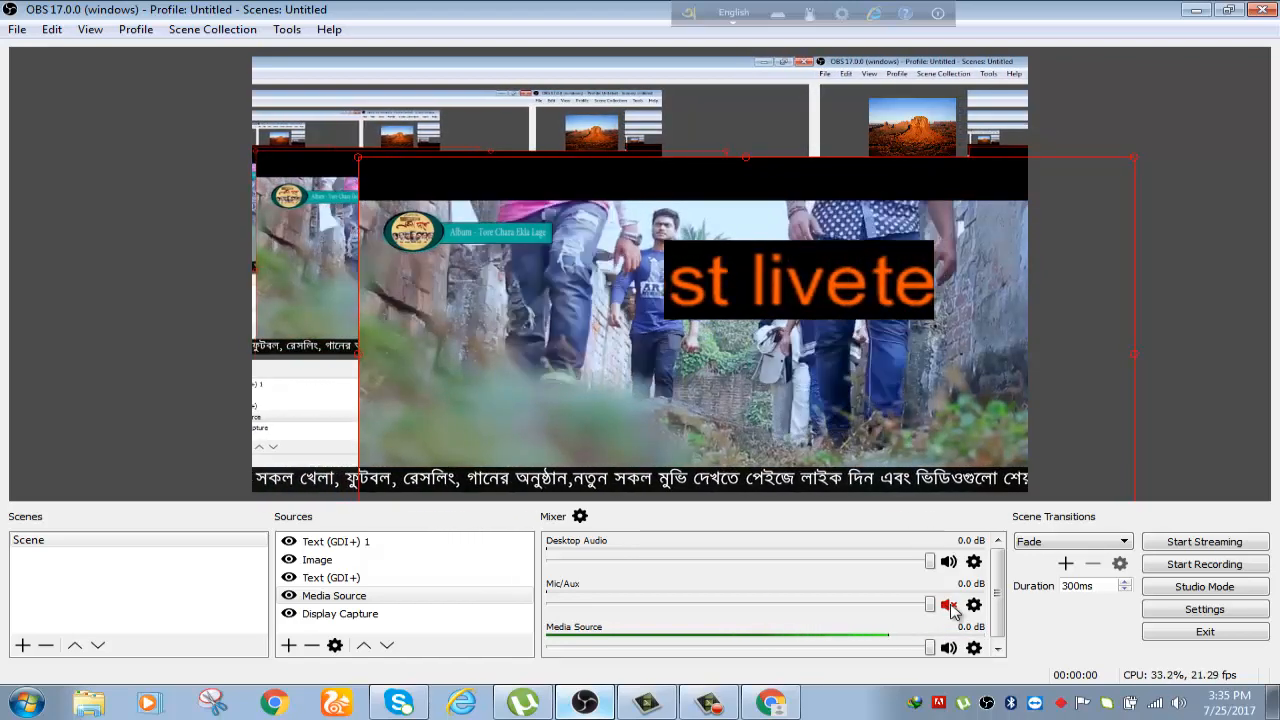
Unmute the Mic/Aux audio briefly and mute it again.
left_click(946, 606)
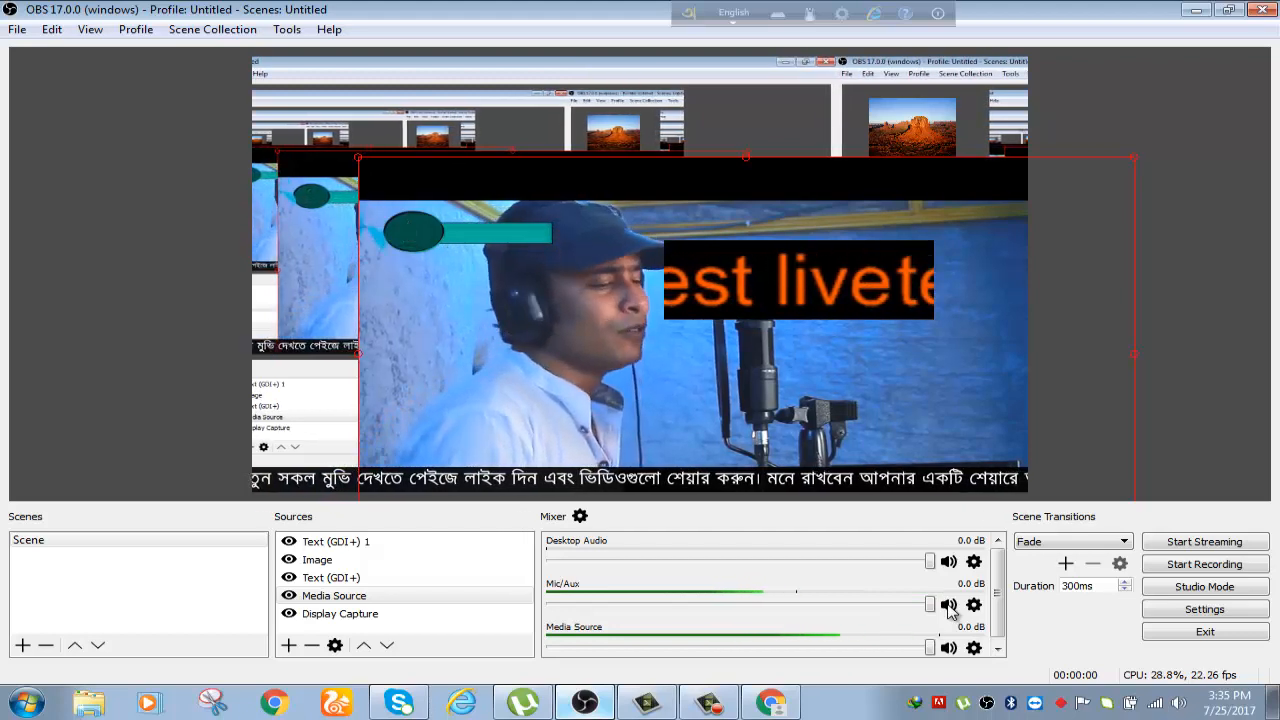
left_click(948, 605)
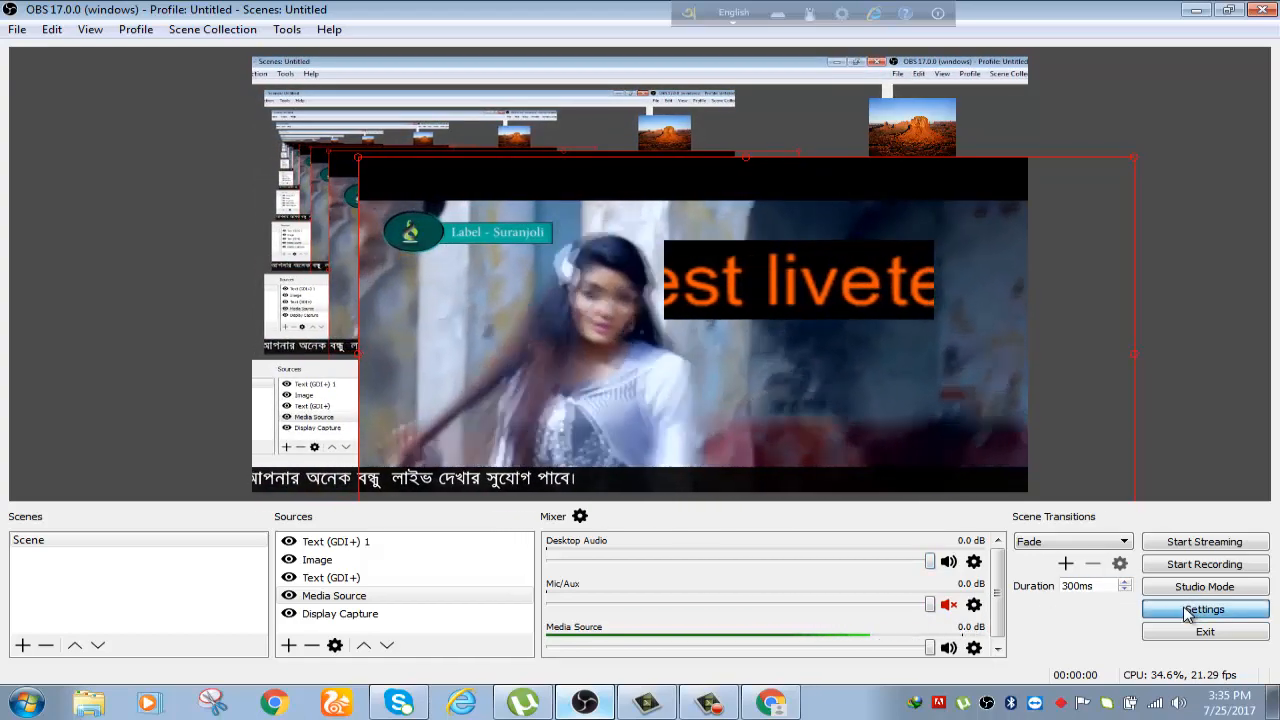
Open the settings and review the Stream service options and the Output options.
left_click(1188, 613)
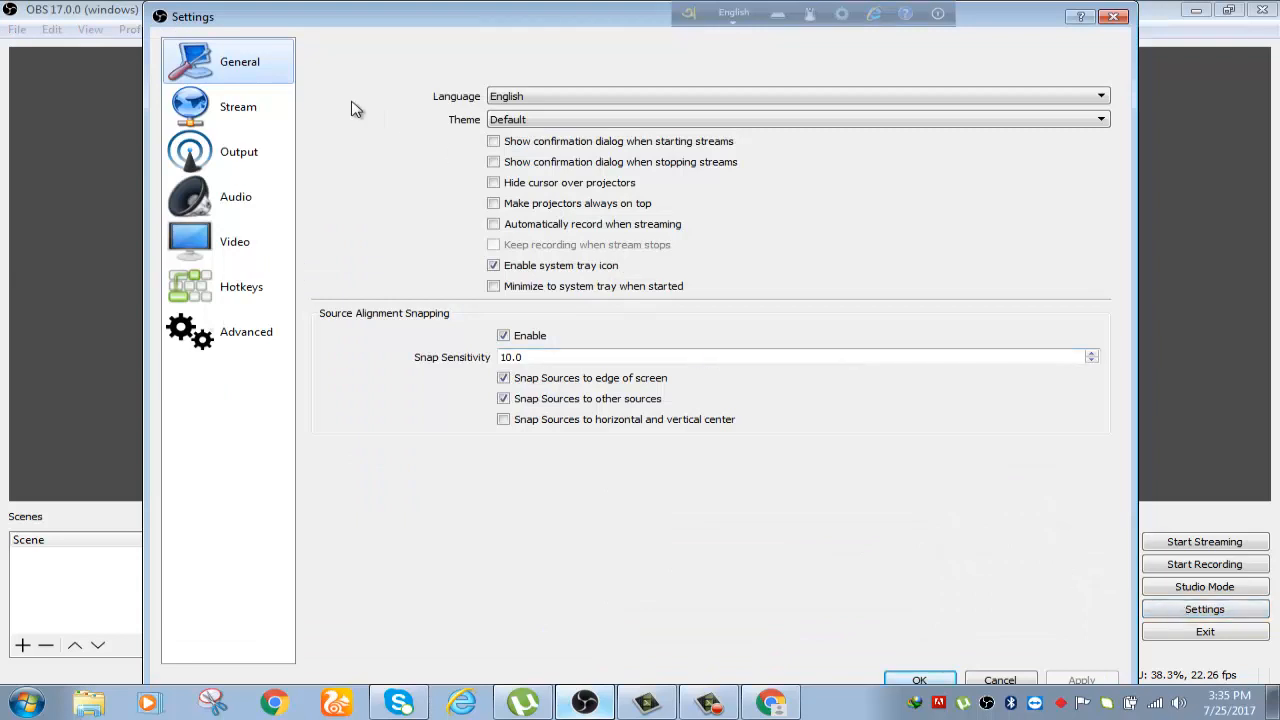
left_click(225, 112)
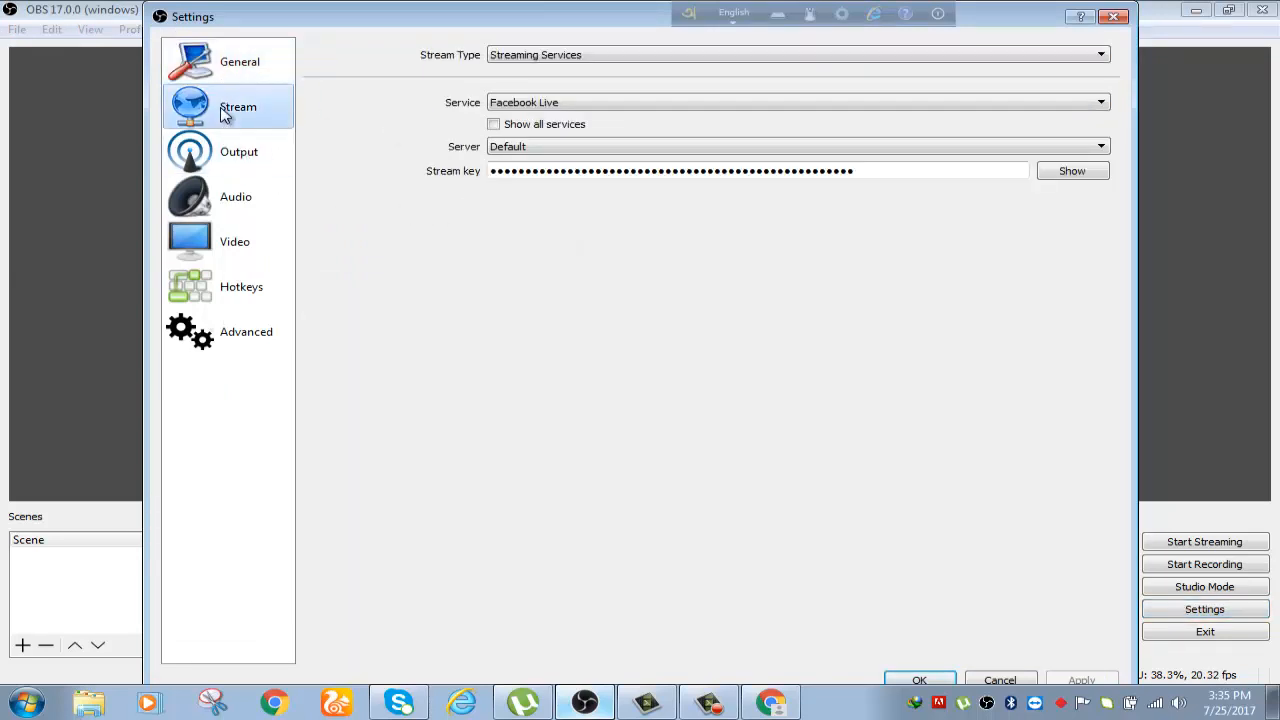
left_click(240, 160)
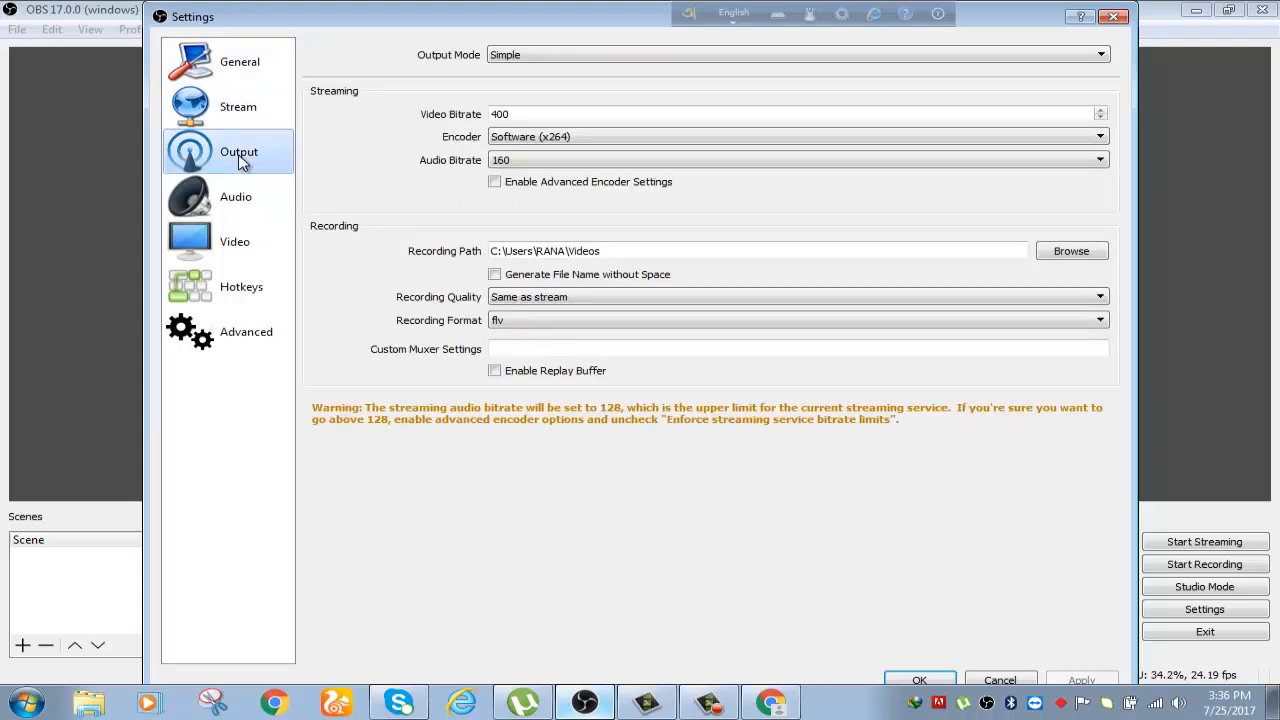
Try a streaming video bitrate of 200 and set it back to 400.
left_click(554, 113)
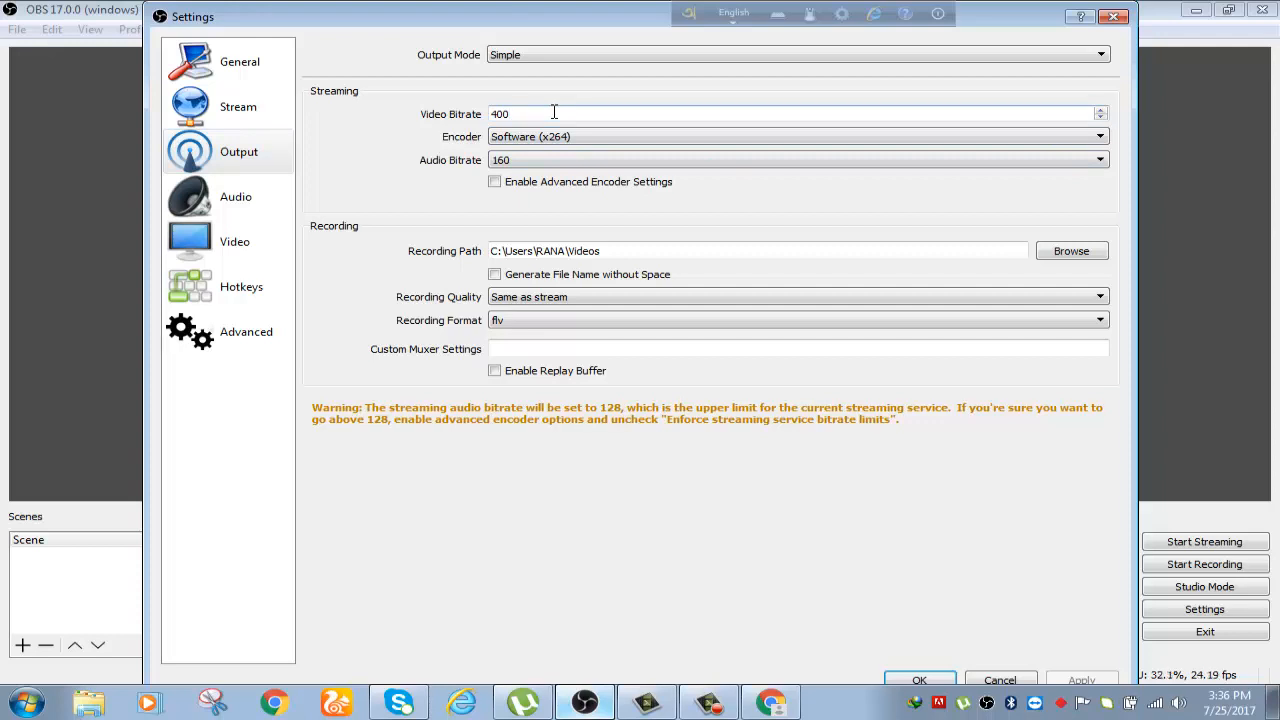
key("BackSpace")
key("BackSpace")
key("BackSpace")
key("BackSpace")
type("200")
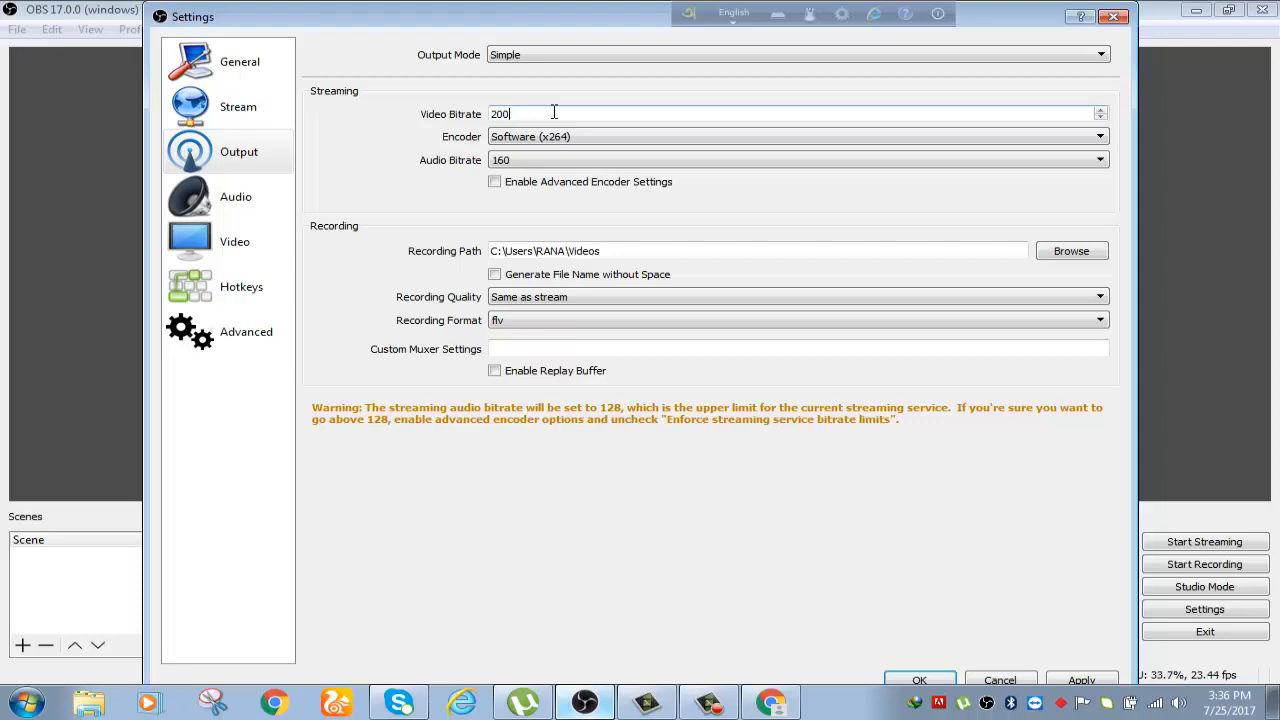
key("BackSpace")
key("BackSpace")
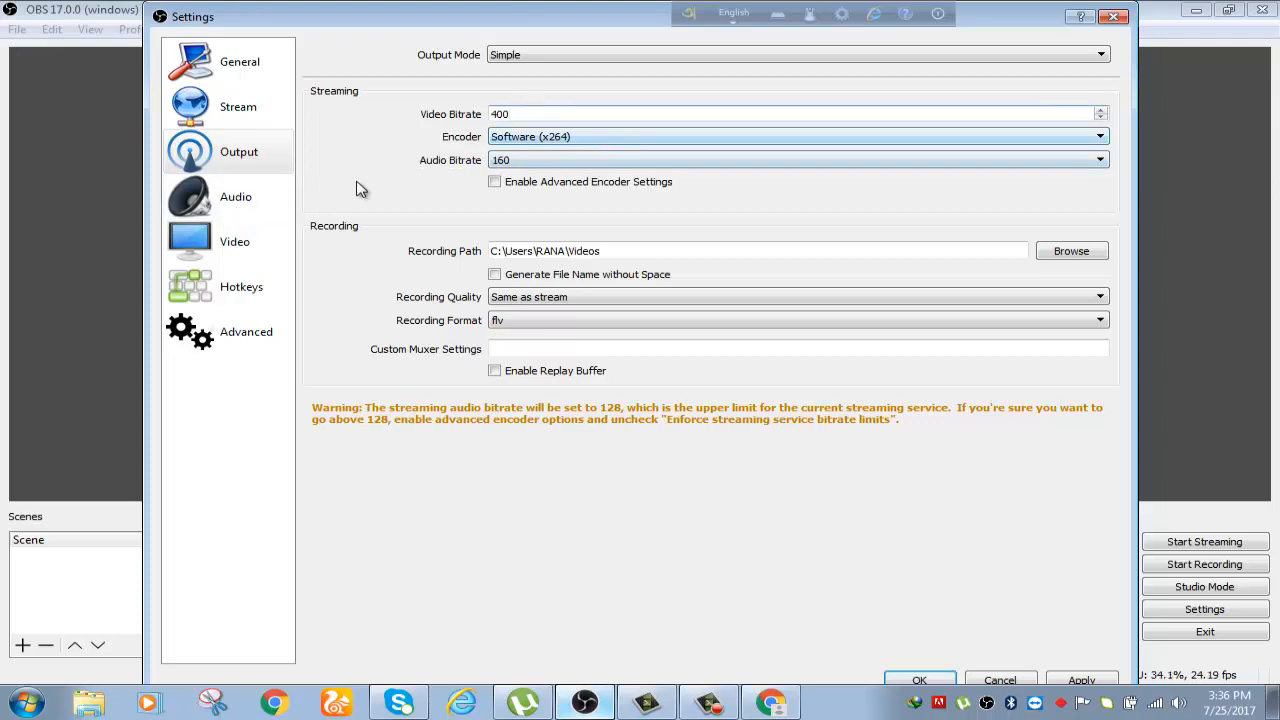
Review the Audio and Video settings, and close the settings without saving changes.
left_click(228, 212)
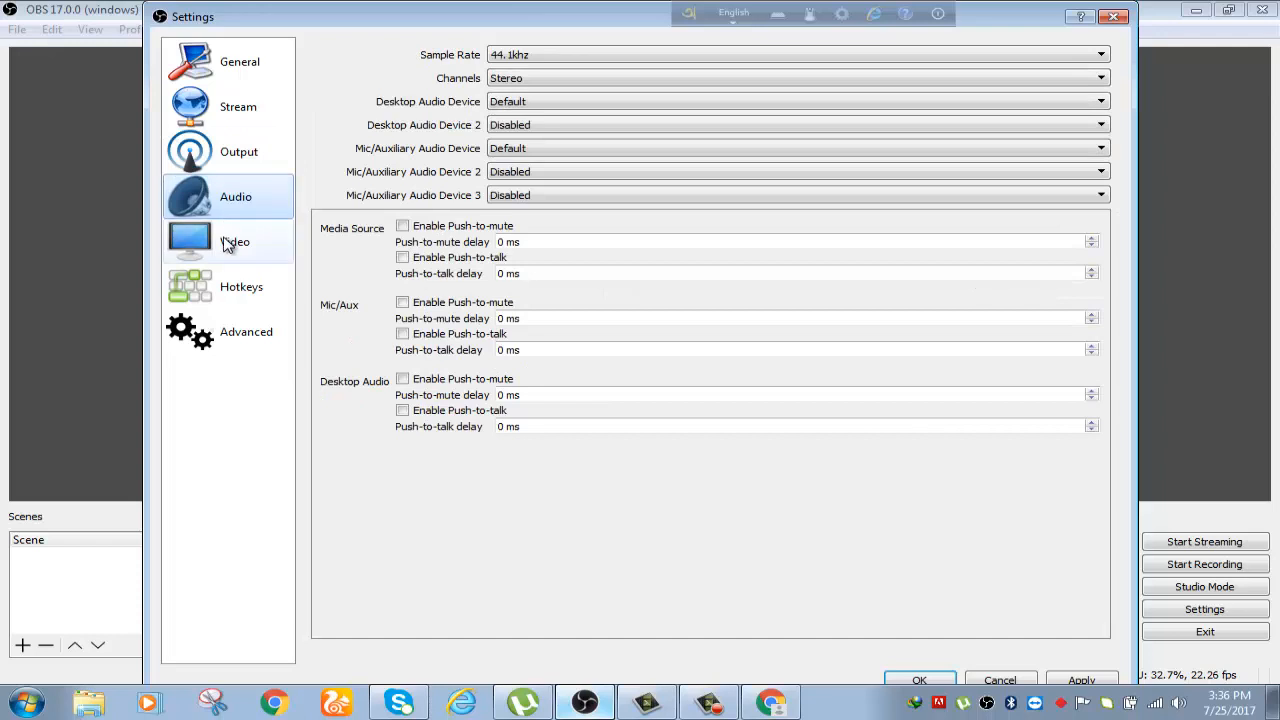
left_click(229, 242)
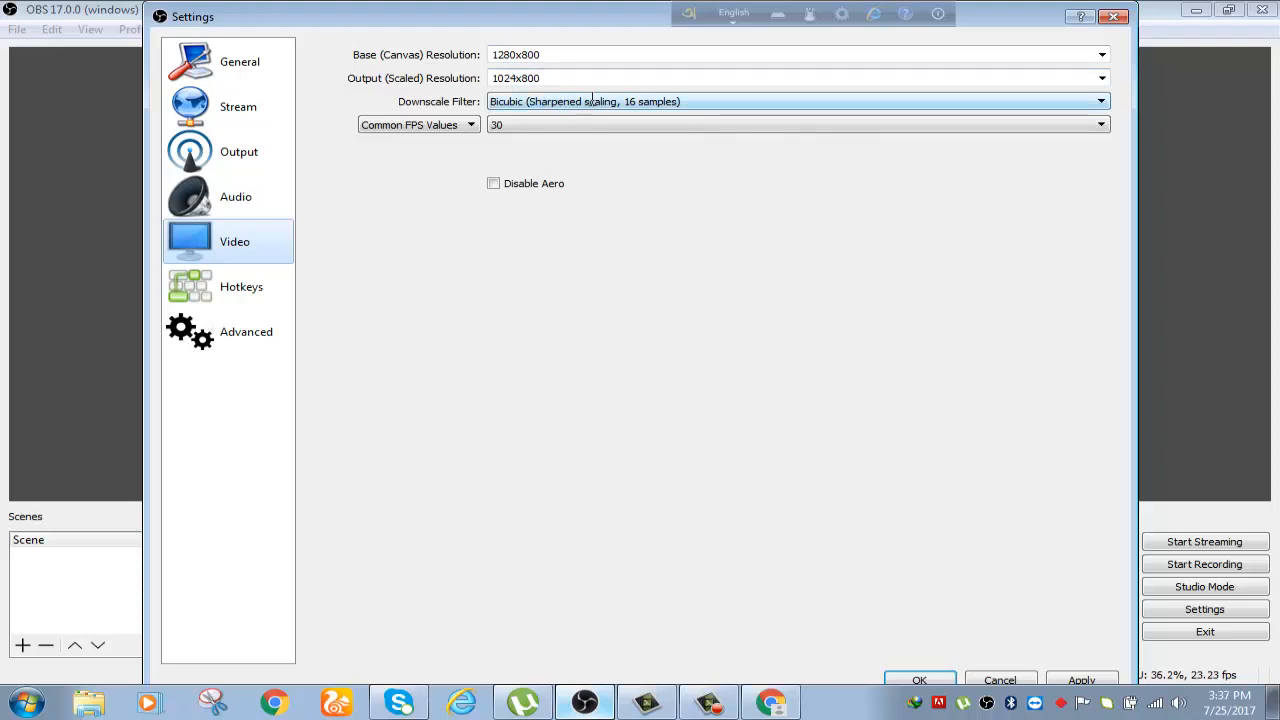
left_click(1113, 18)
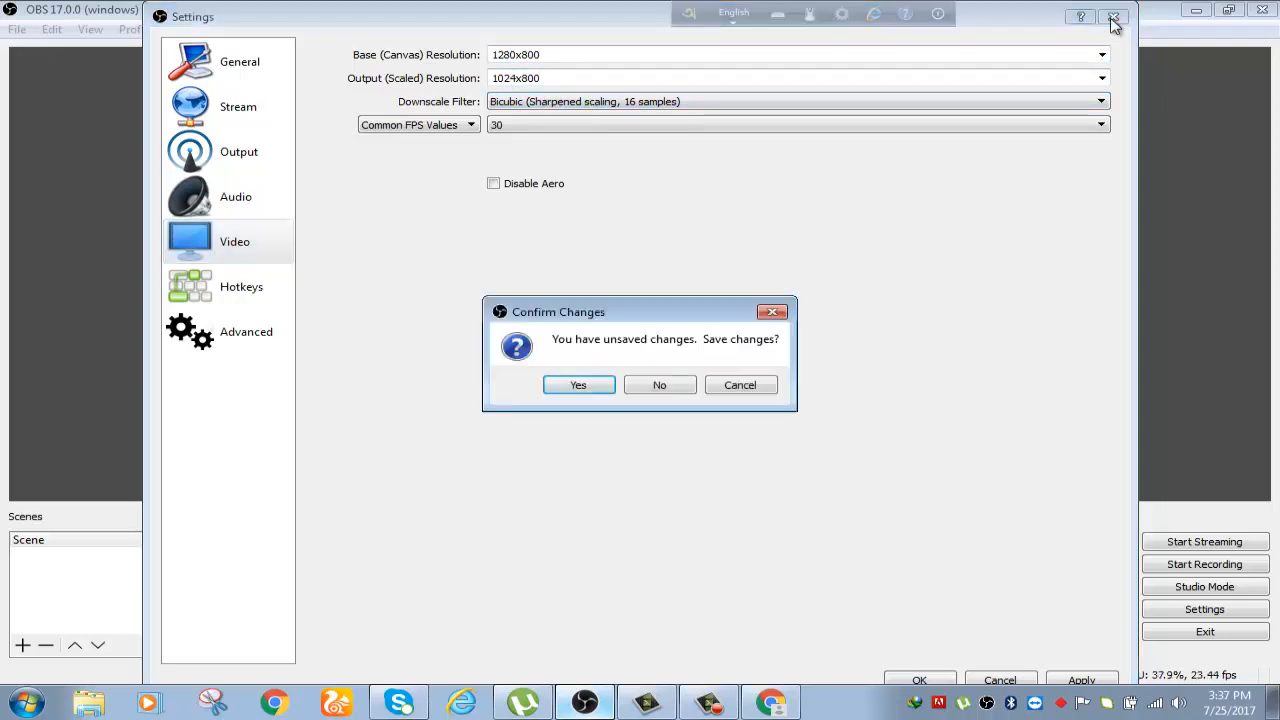
left_click(661, 385)
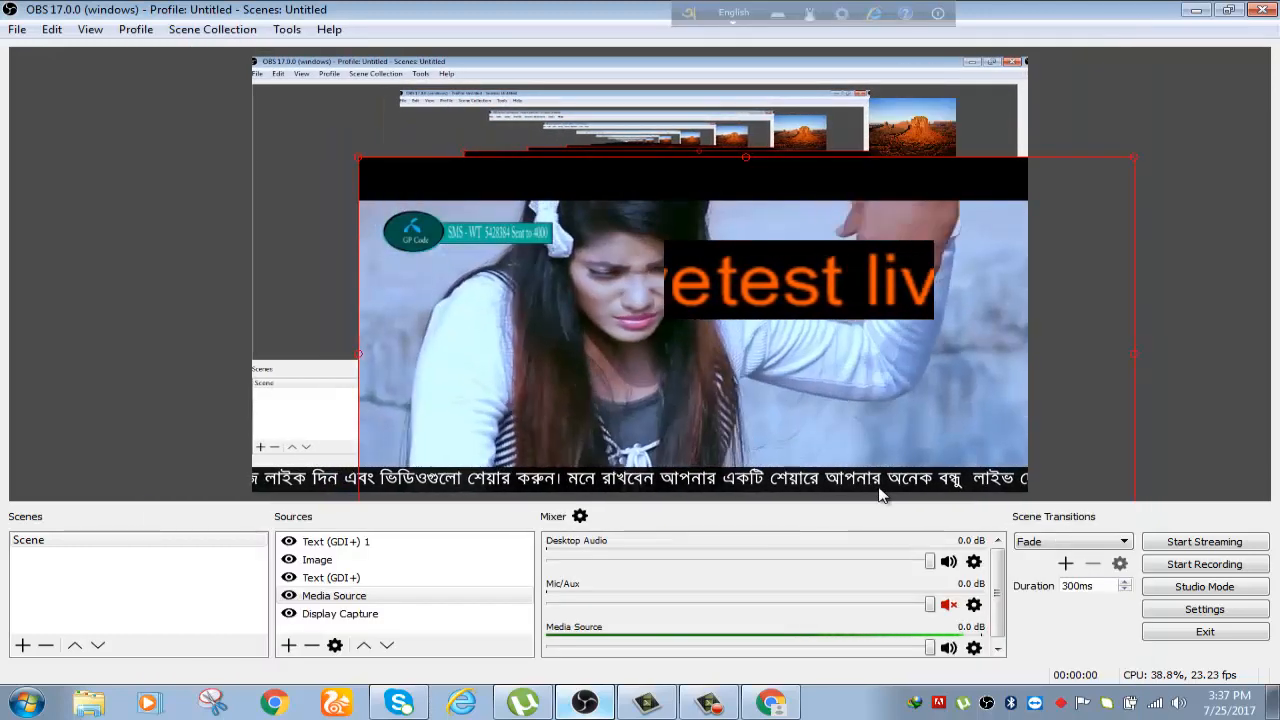
Minimize OBS Studio and refresh the Windows desktop.
left_click(1195, 12)
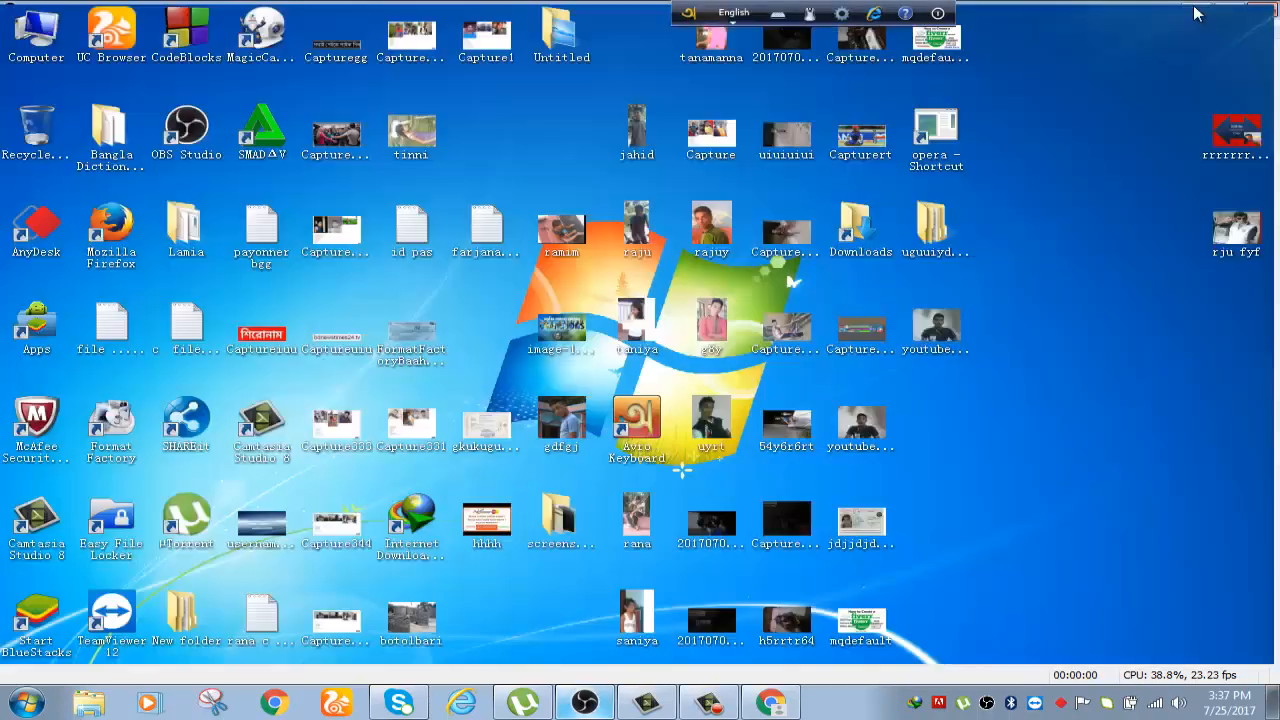
right_click(1037, 146)
left_click(1072, 185)
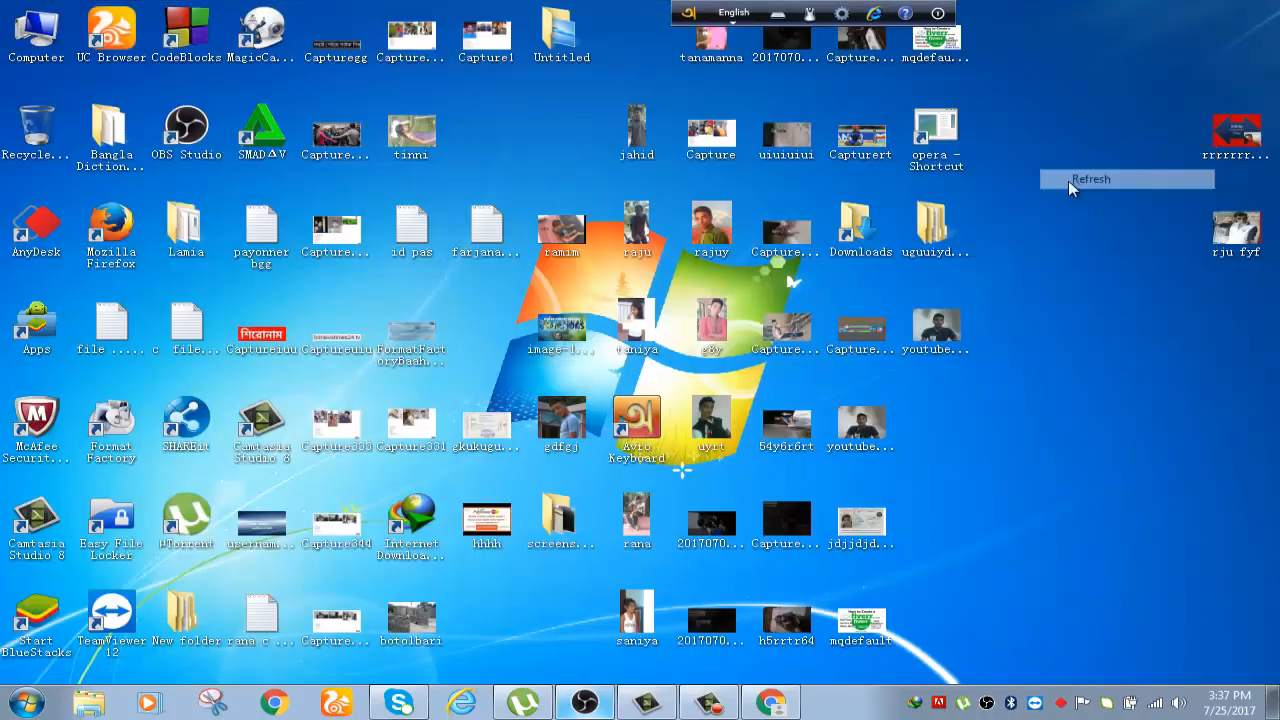
right_click(1070, 184)
left_click(800, 582)
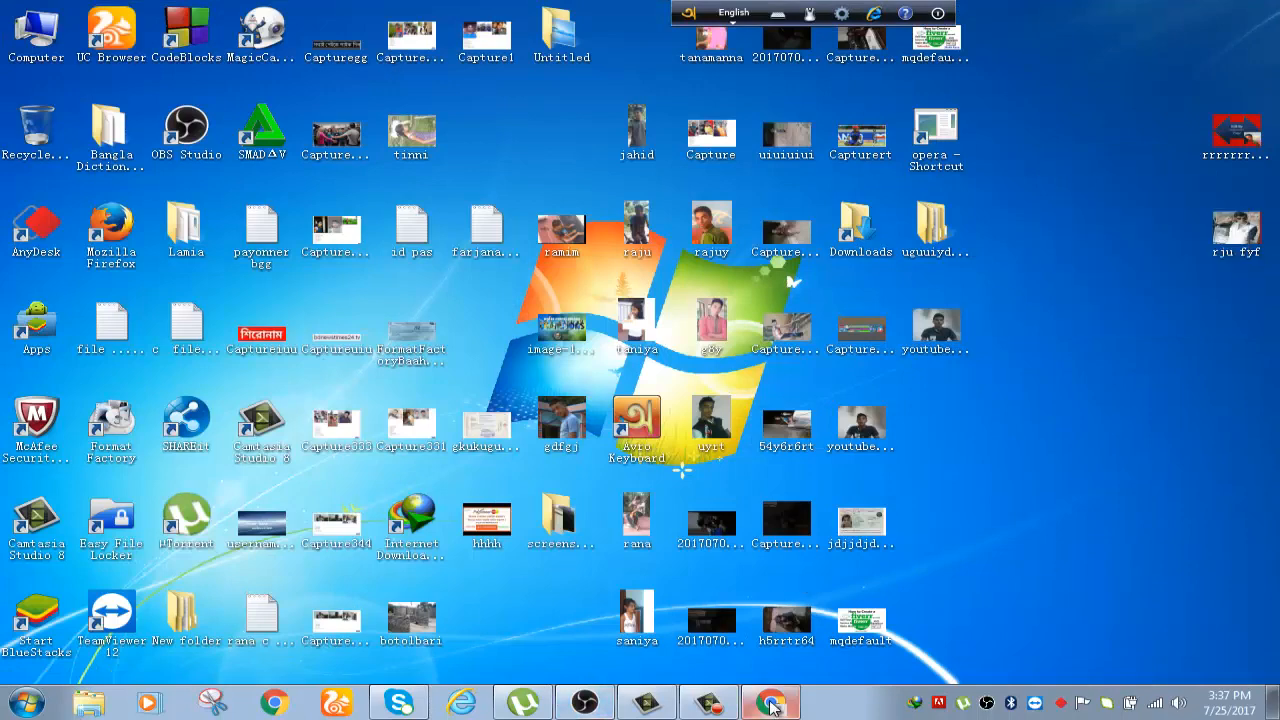
left_click(770, 702)
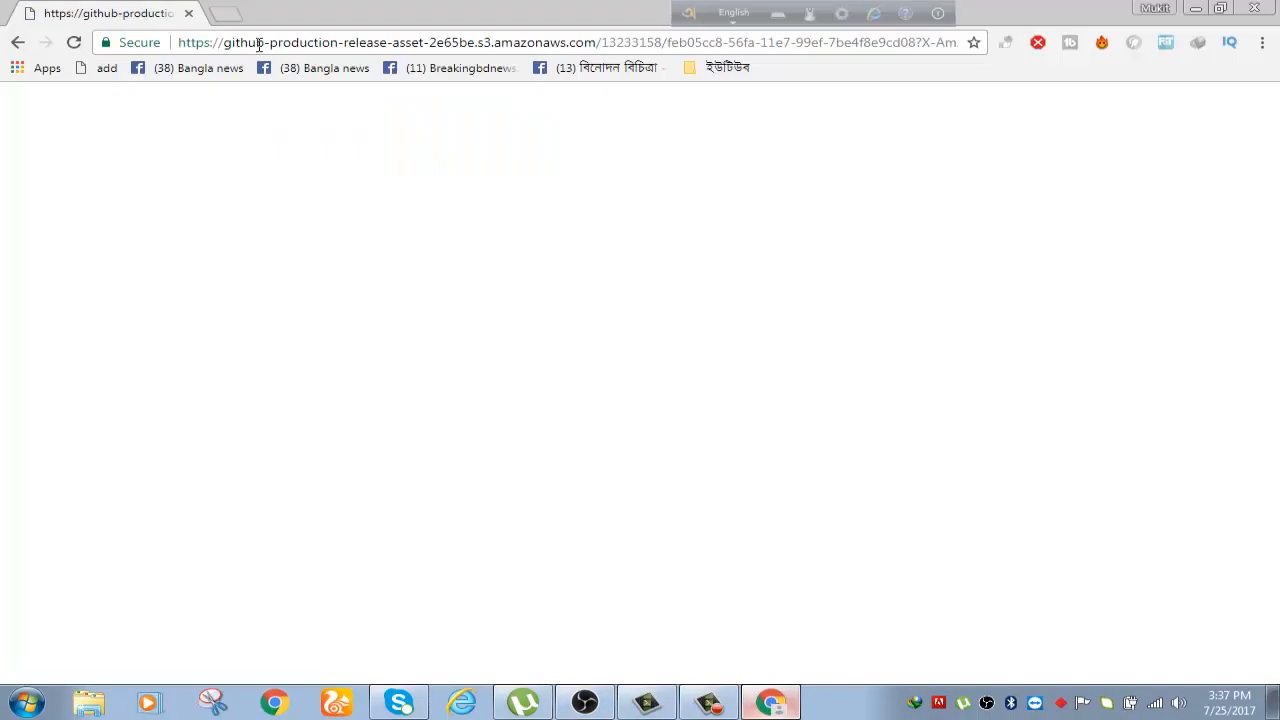
left_click(216, 13)
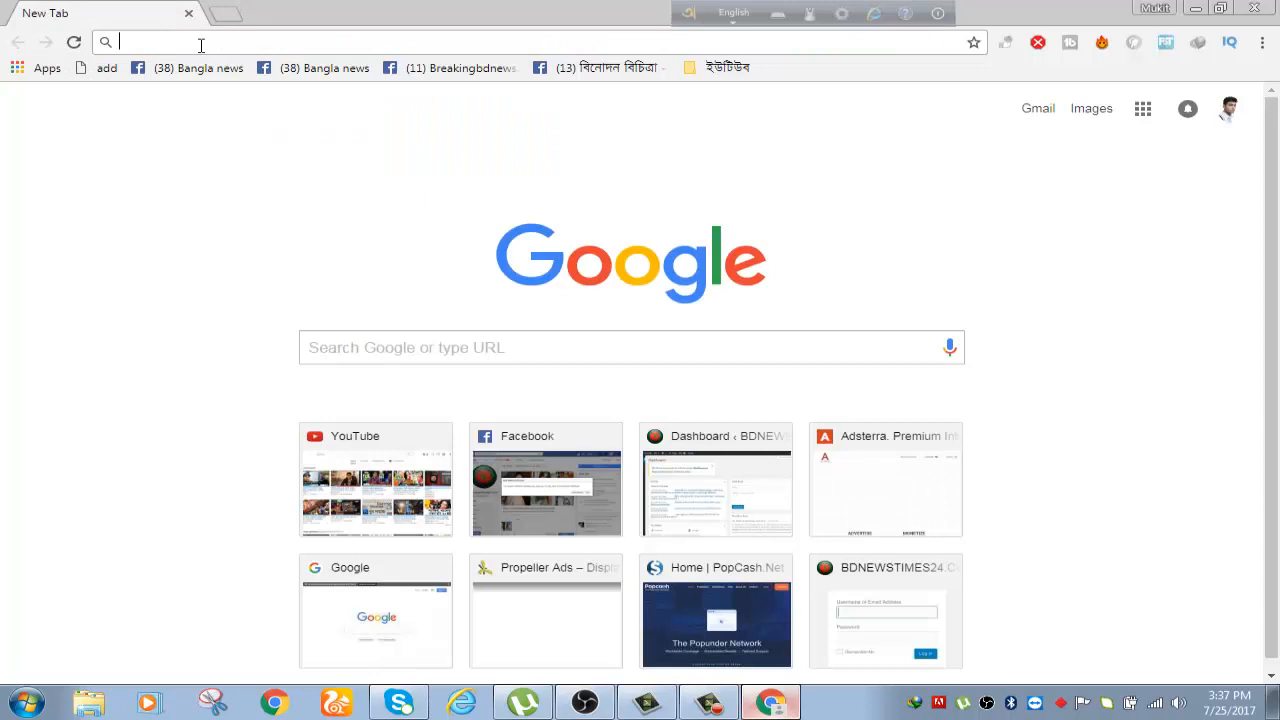
right_click(200, 45)
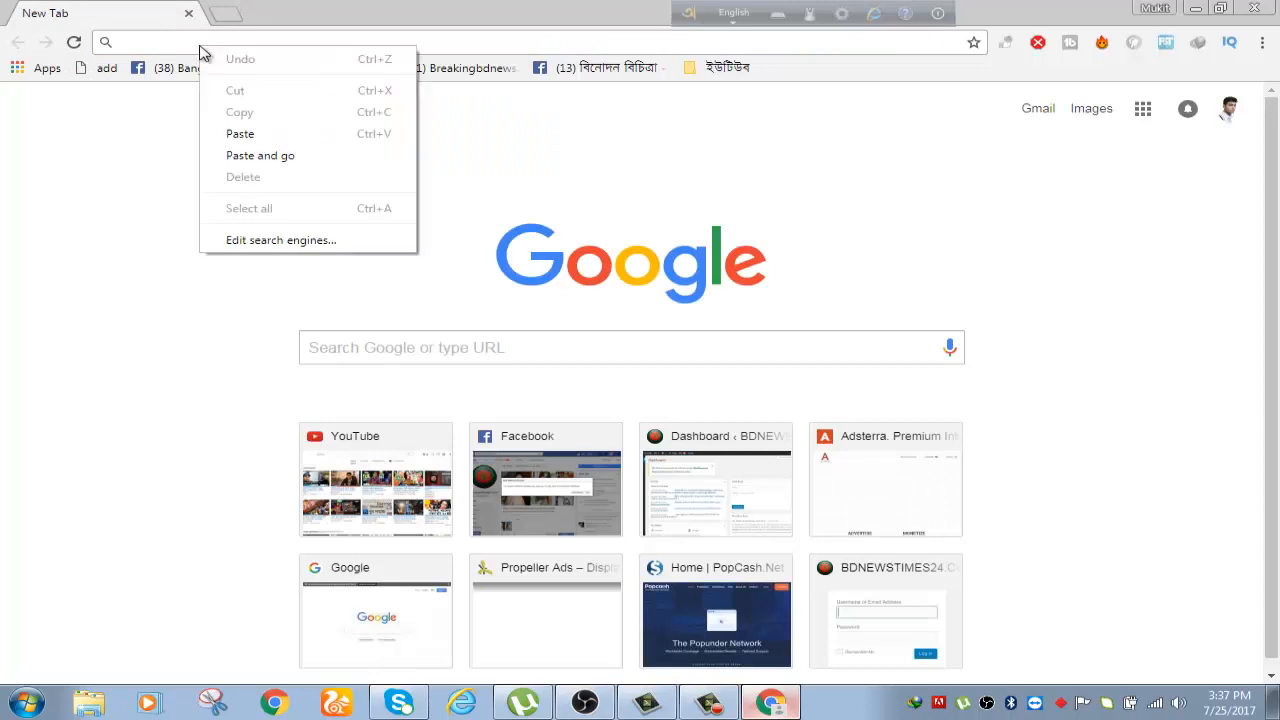
left_click(240, 133)
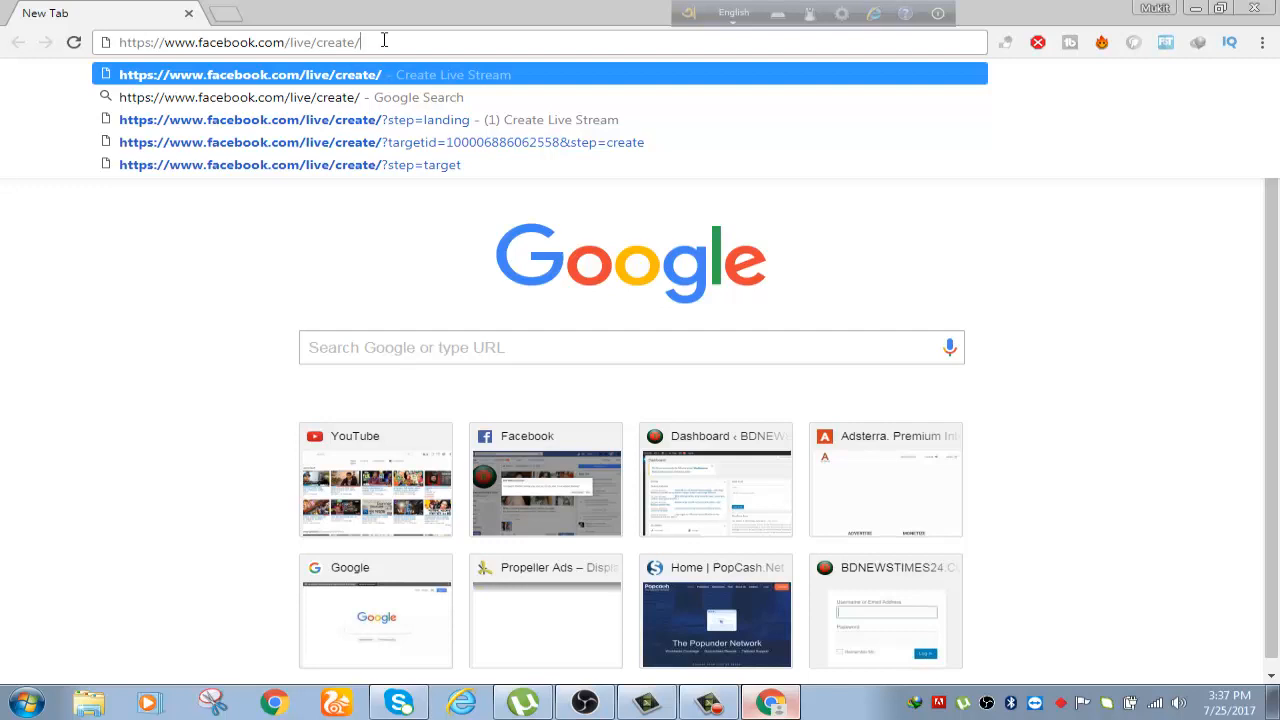
key("Return")
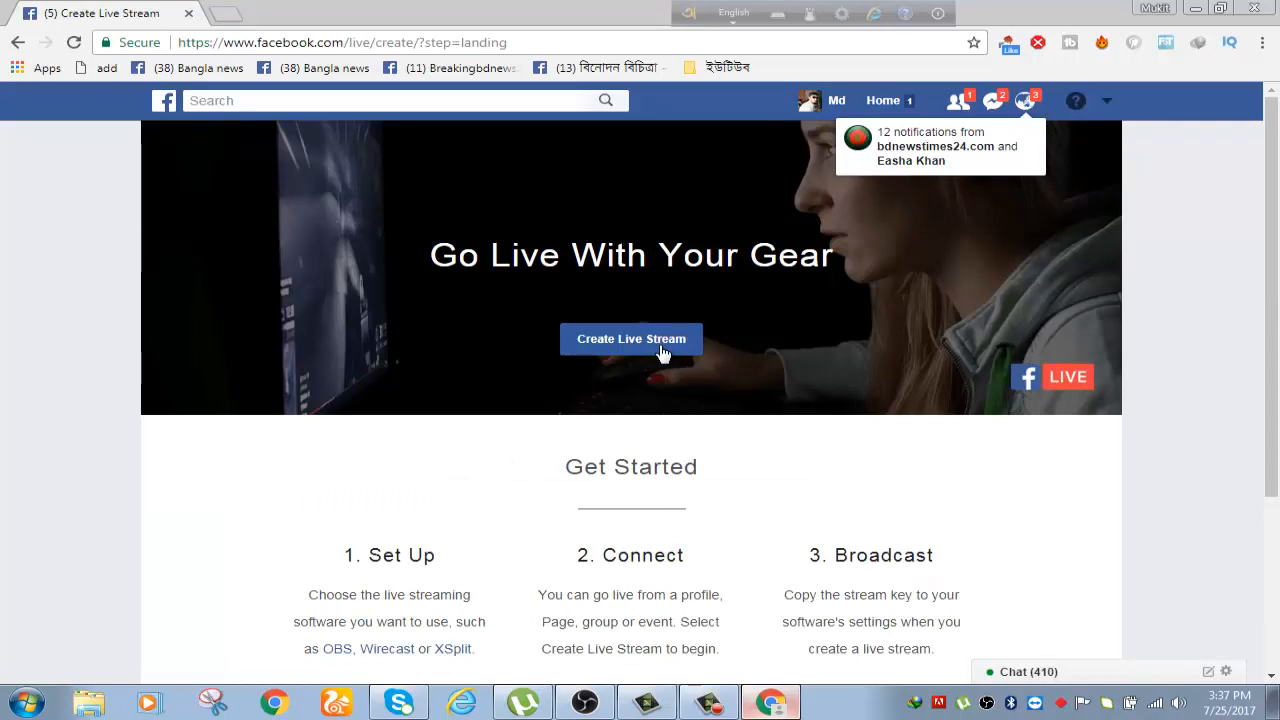
Start creating a live stream and open the list of places where it can be posted.
left_click(661, 340)
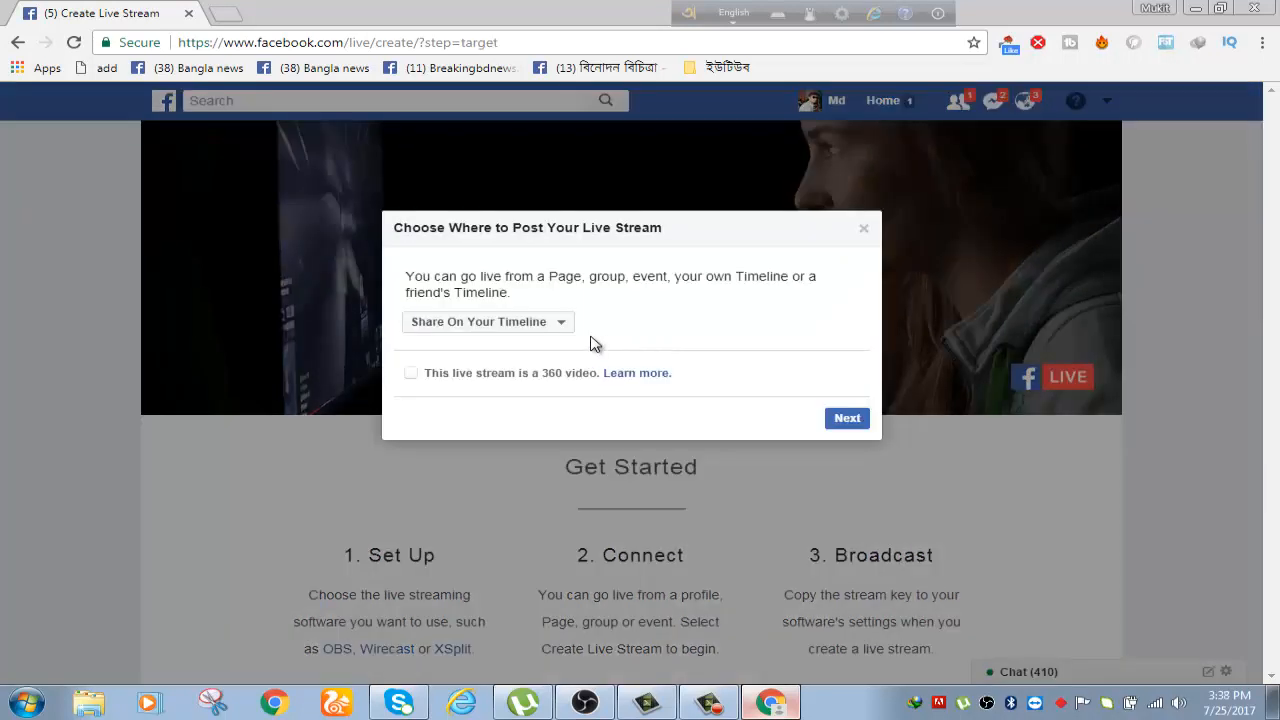
left_click(558, 325)
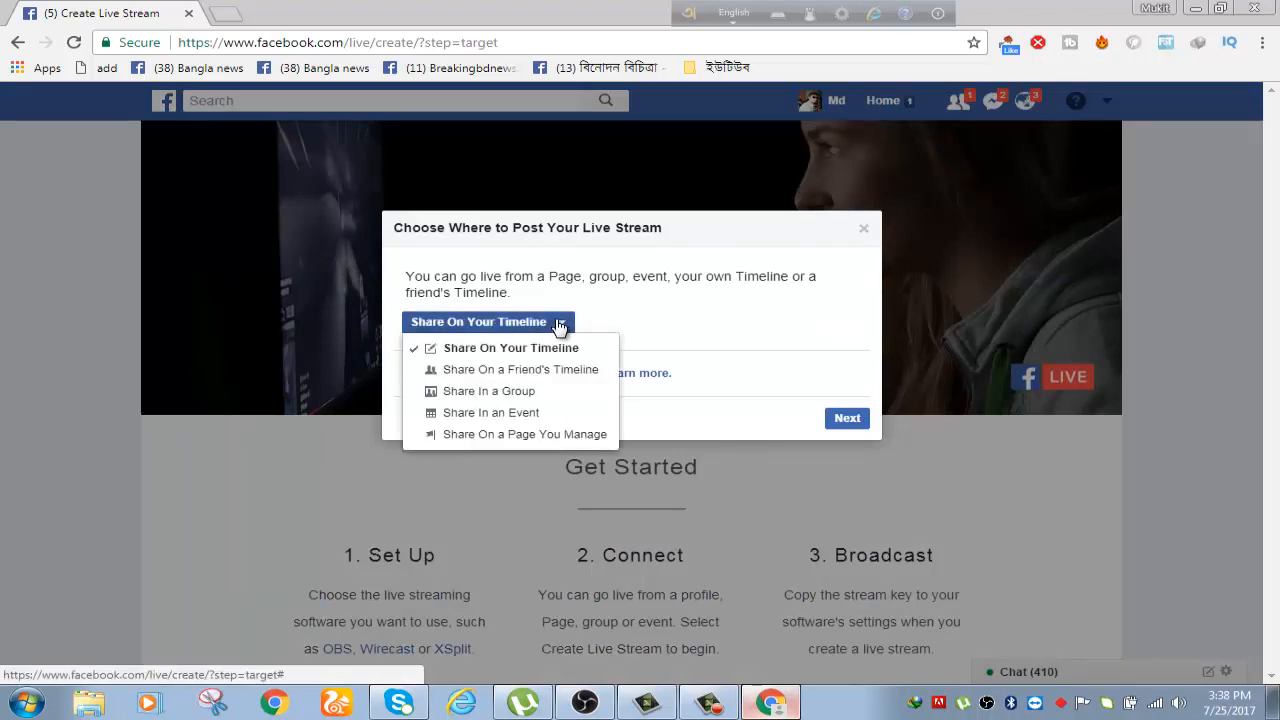
left_click(558, 325)
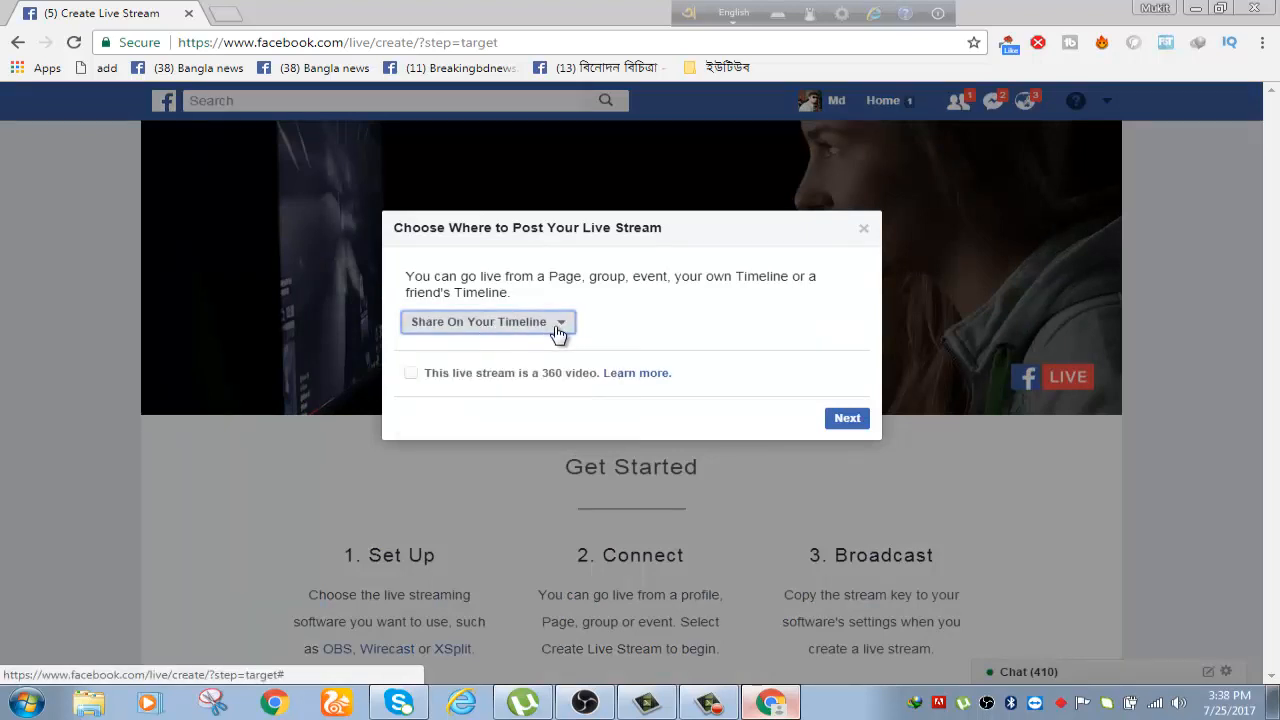
left_click(557, 328)
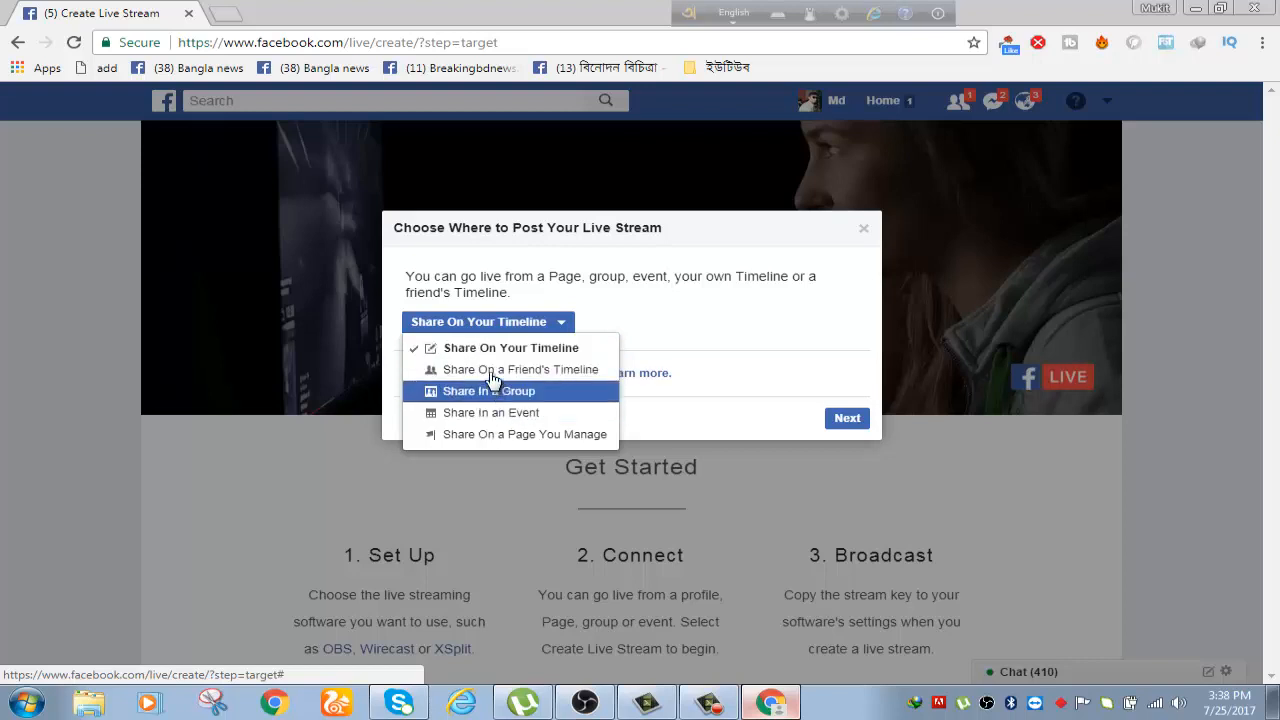
Try sharing the stream on a managed Page, and turn the 360 video option on and off again.
left_click(478, 434)
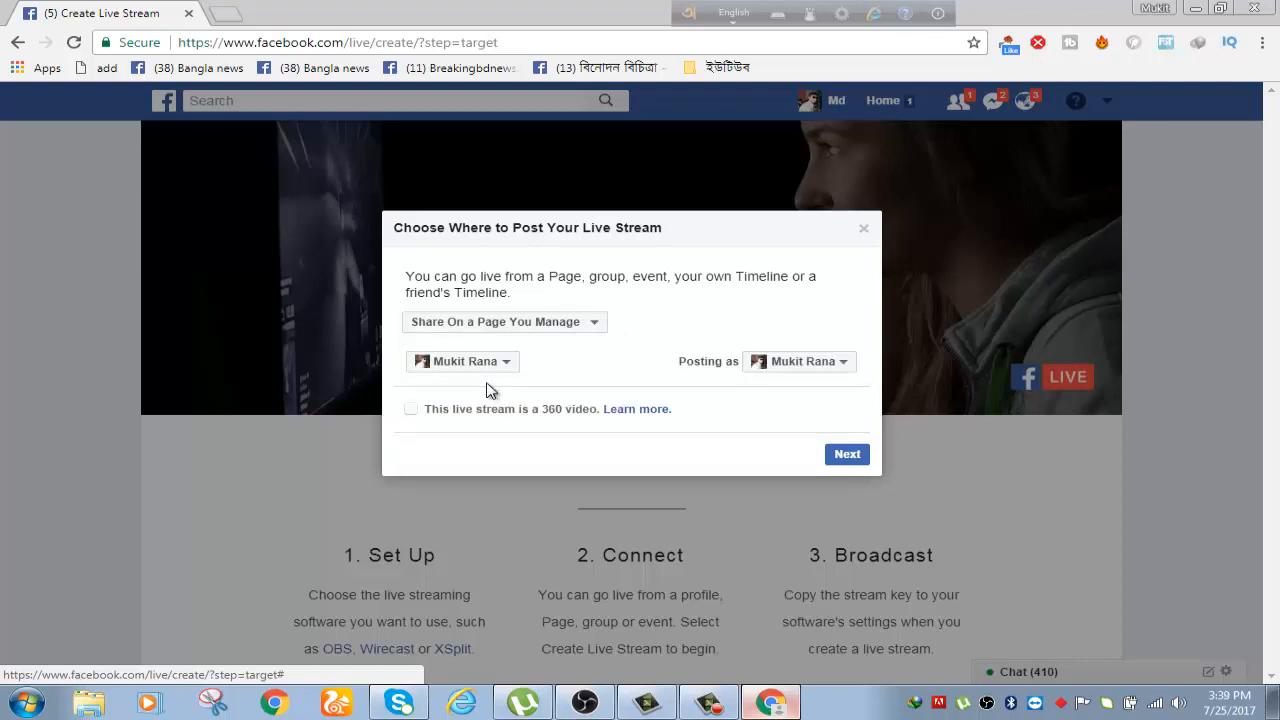
left_click(411, 410)
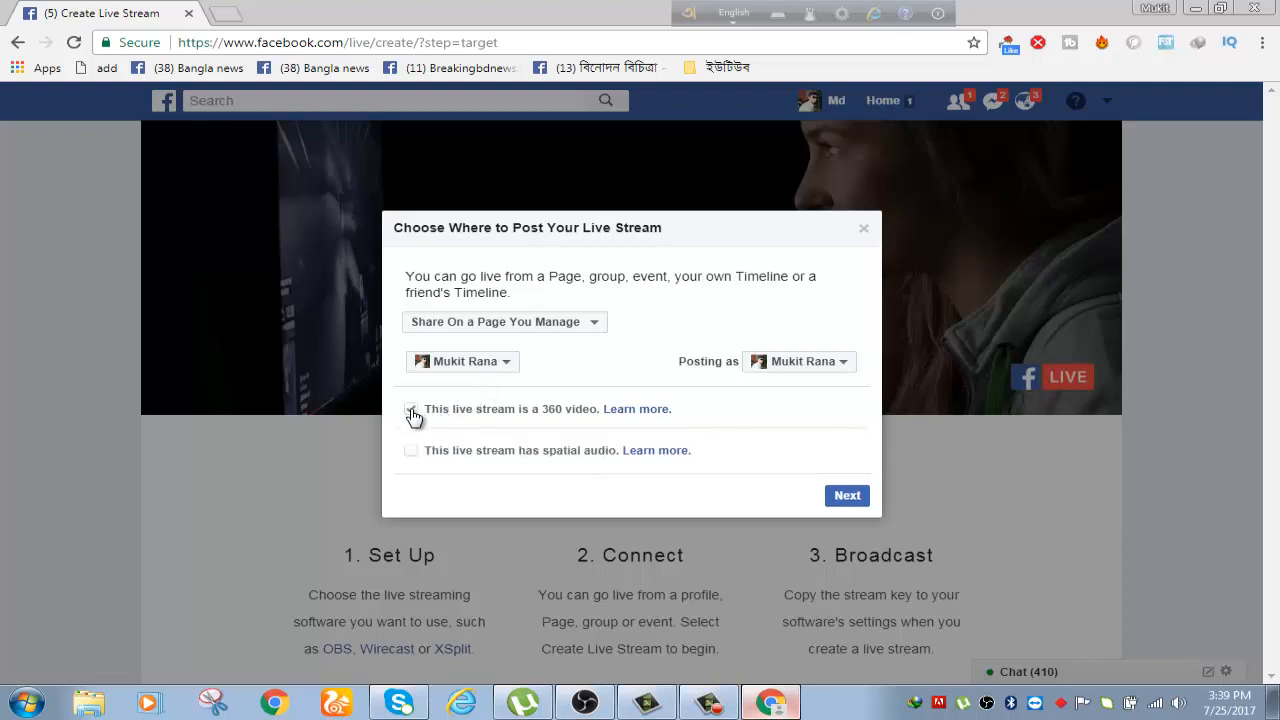
left_click(412, 411)
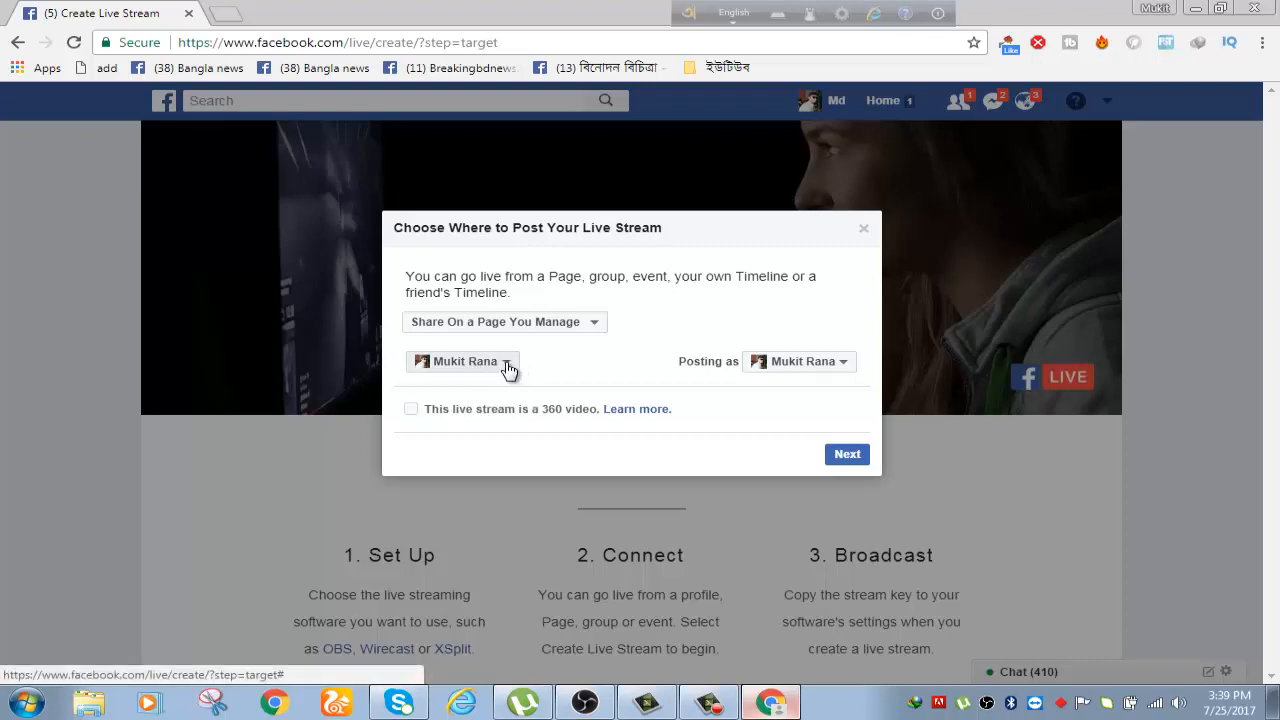
Try sharing the live stream in a group and go to the group name entry.
left_click(580, 331)
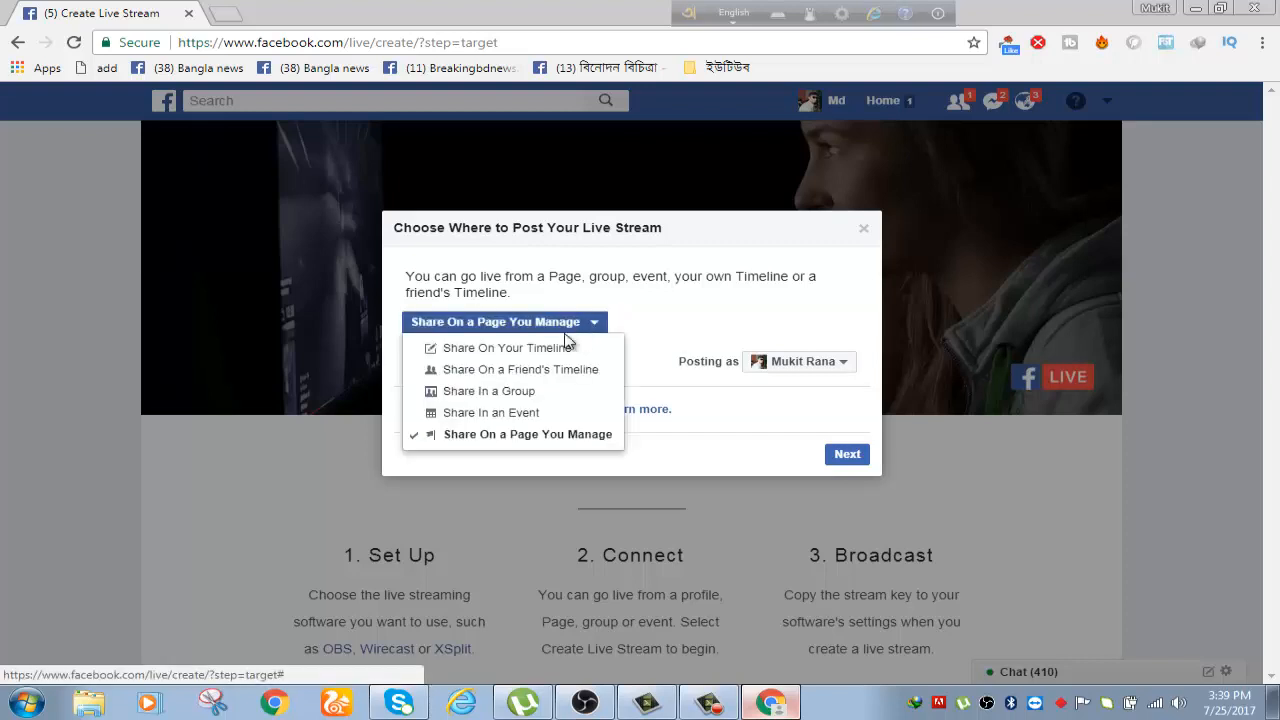
left_click(510, 395)
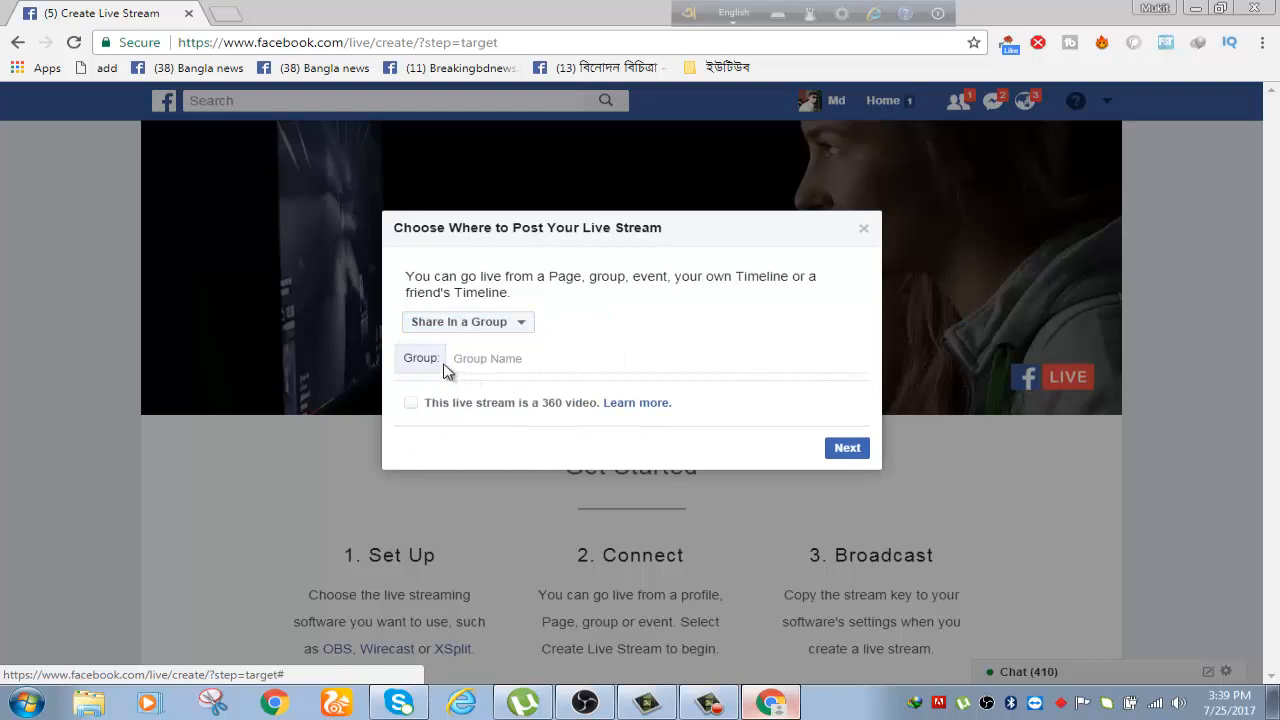
left_click(470, 359)
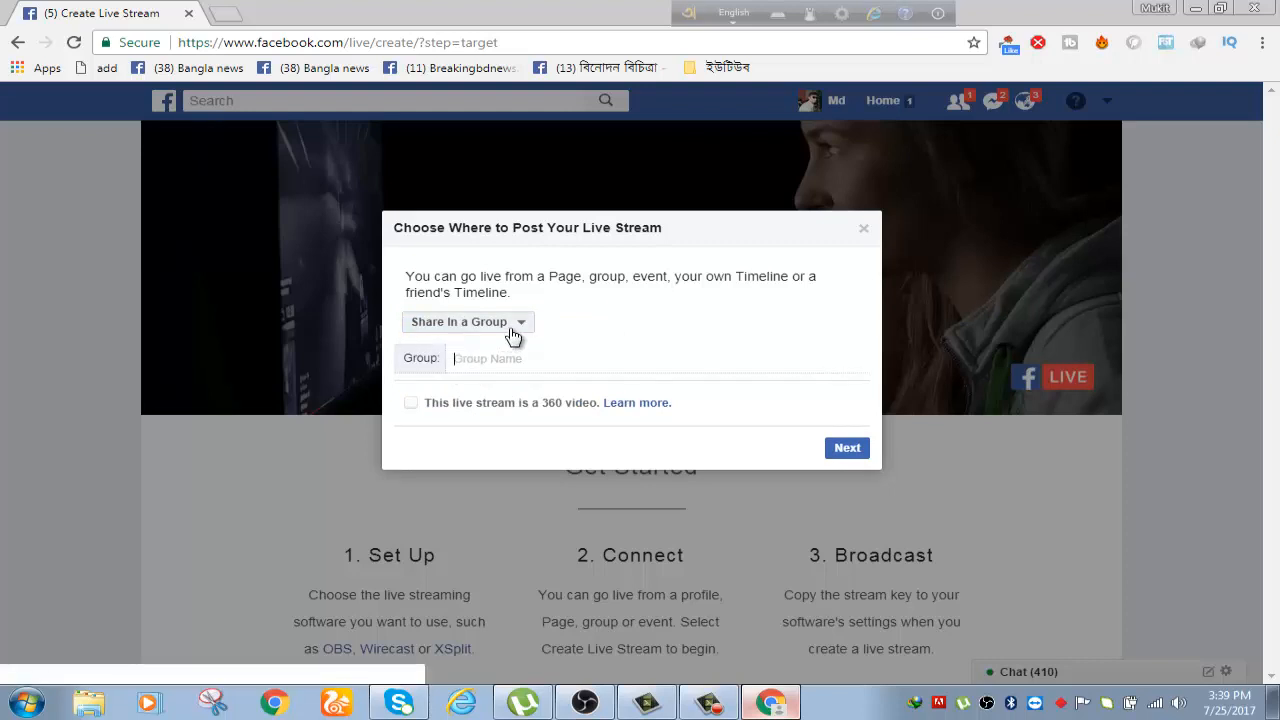
Choose Share On Your Timeline as the destination and continue to the live stream posting form.
left_click(512, 330)
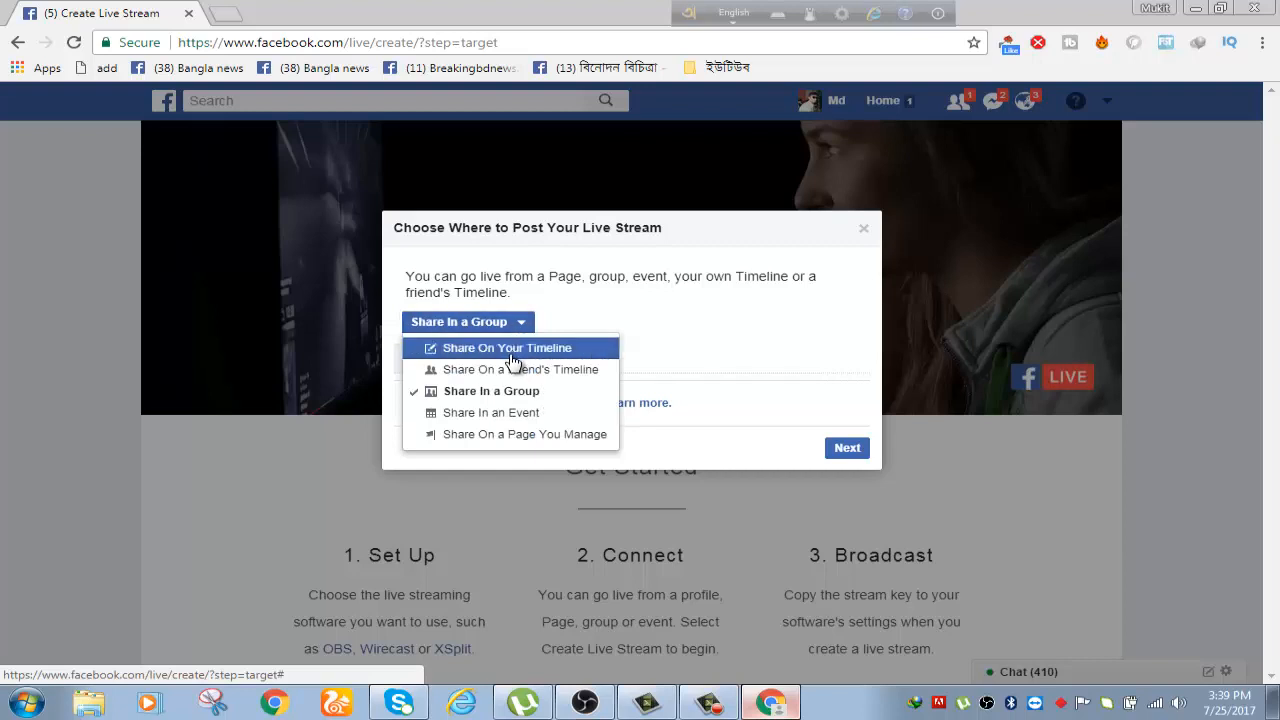
left_click(512, 350)
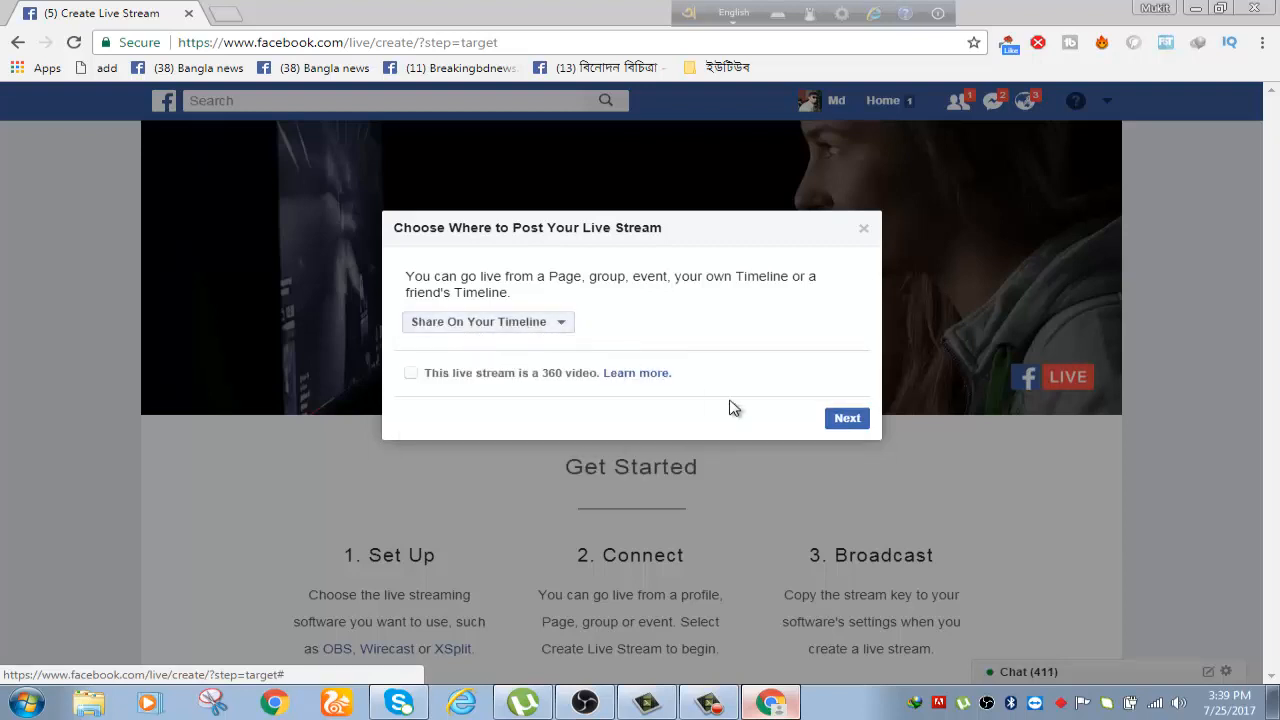
left_click(849, 420)
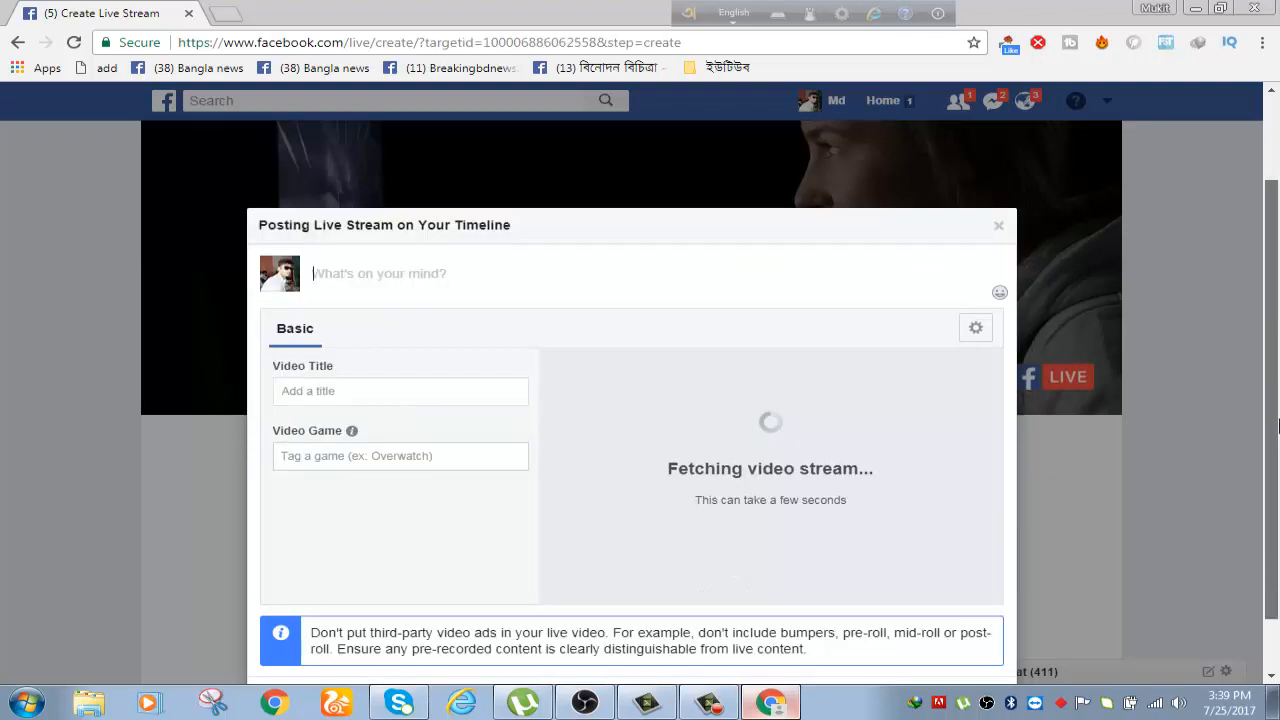
left_click_drag(1278, 427, 1278, 480)
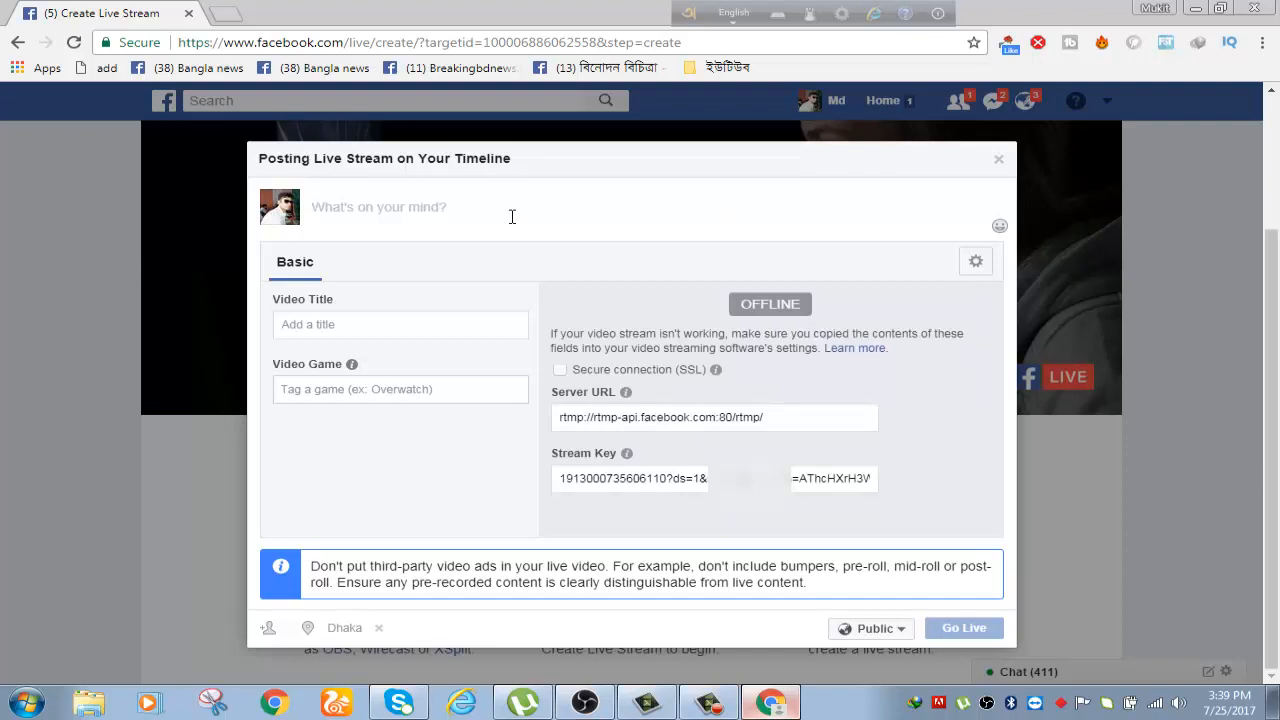
Copy the stream key from the live stream posting form.
left_click(366, 326)
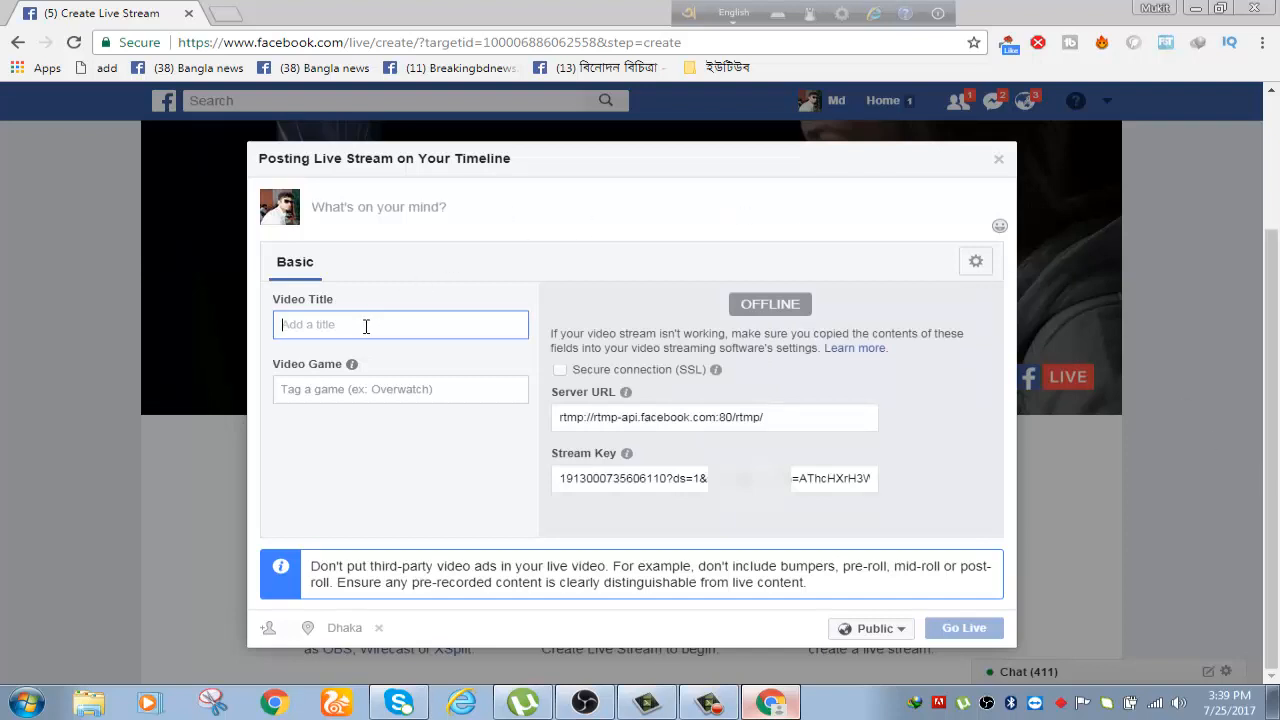
left_click(395, 221)
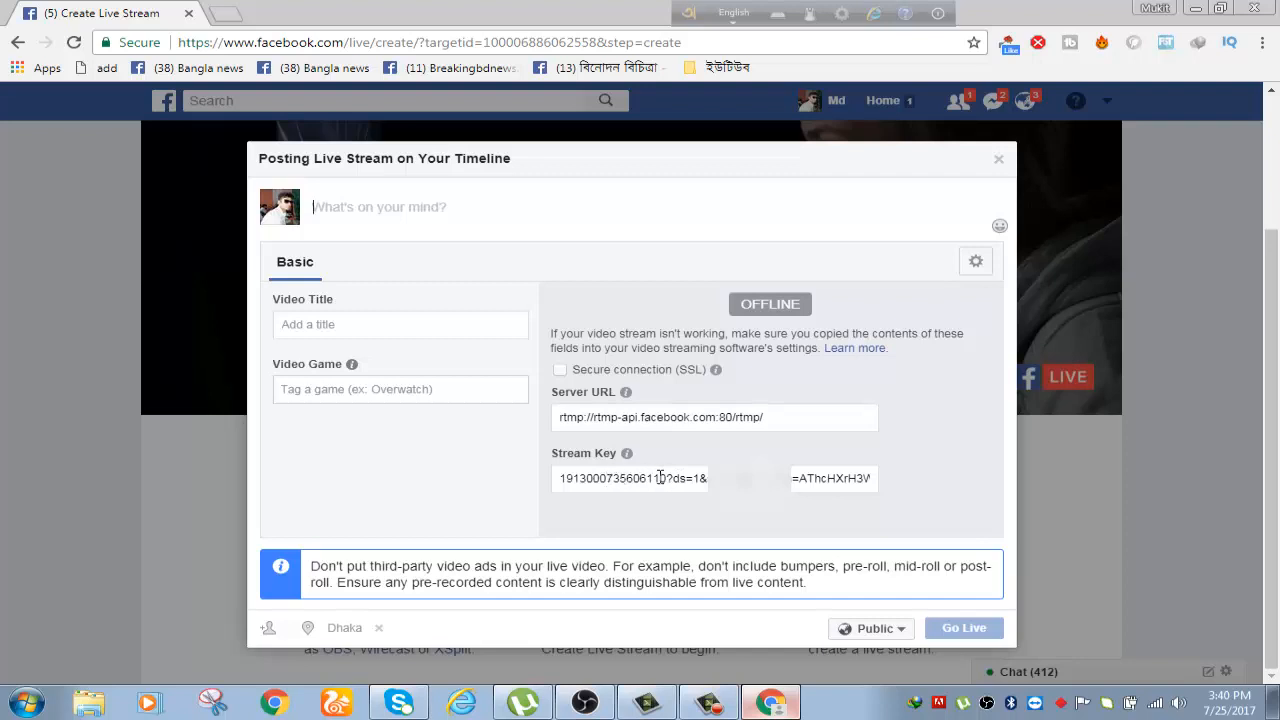
left_click(627, 479)
right_click(627, 479)
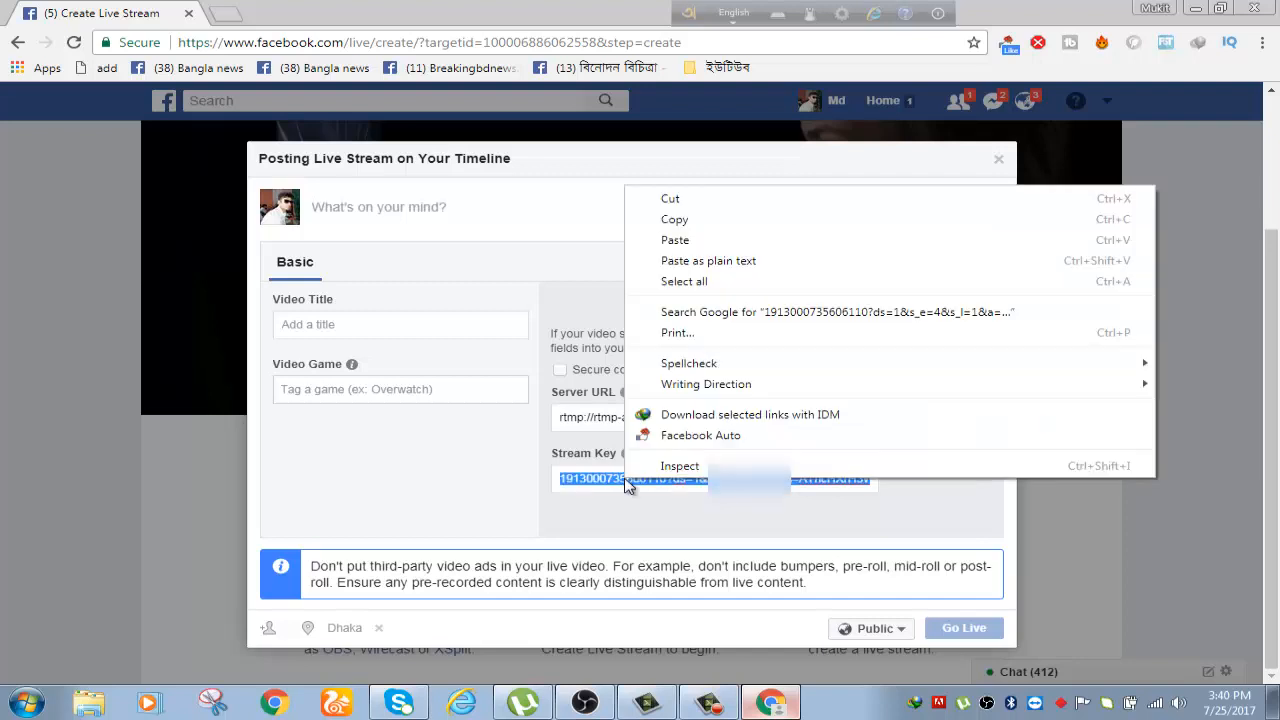
left_click(703, 222)
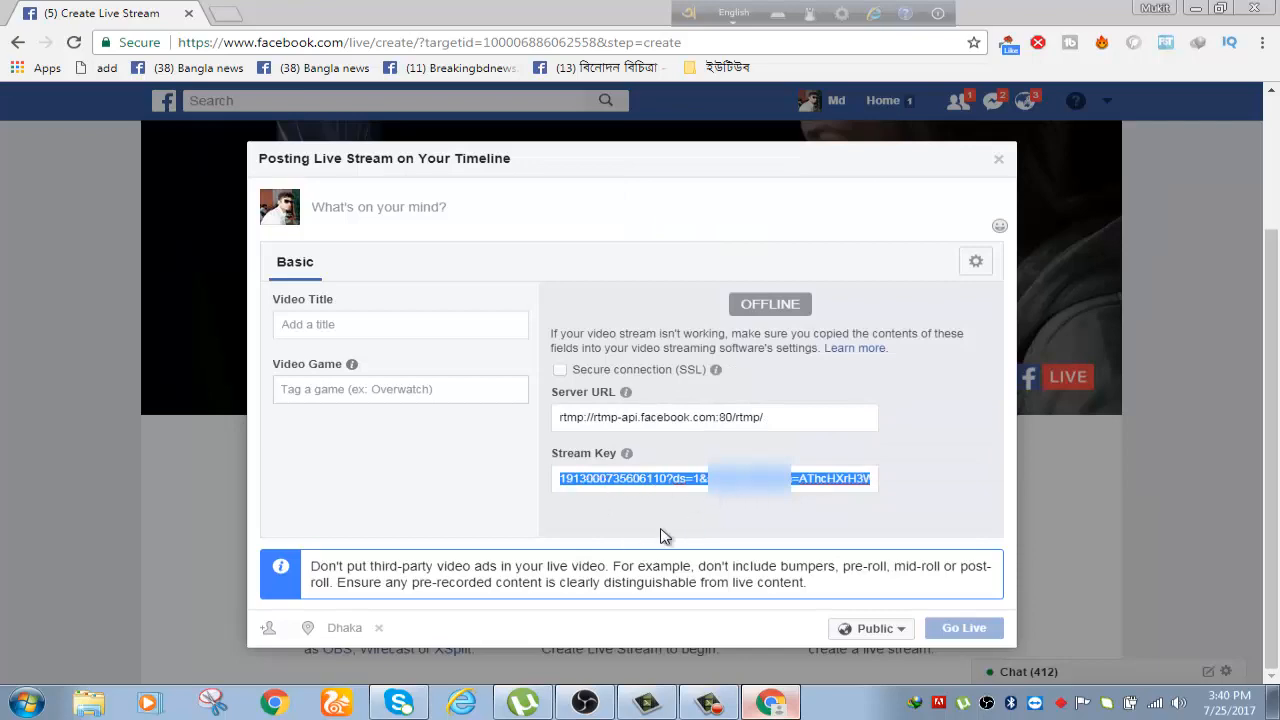
Switch to OBS Studio and open its Stream settings.
left_click(584, 714)
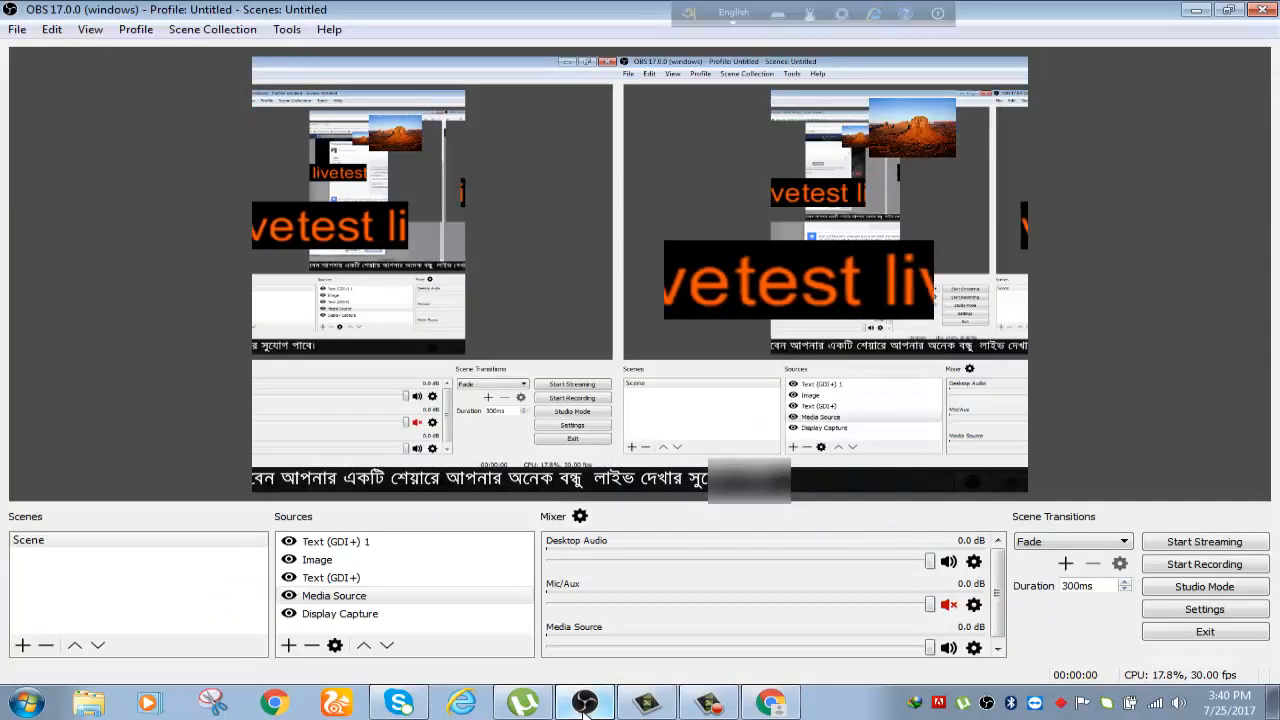
left_click(1207, 610)
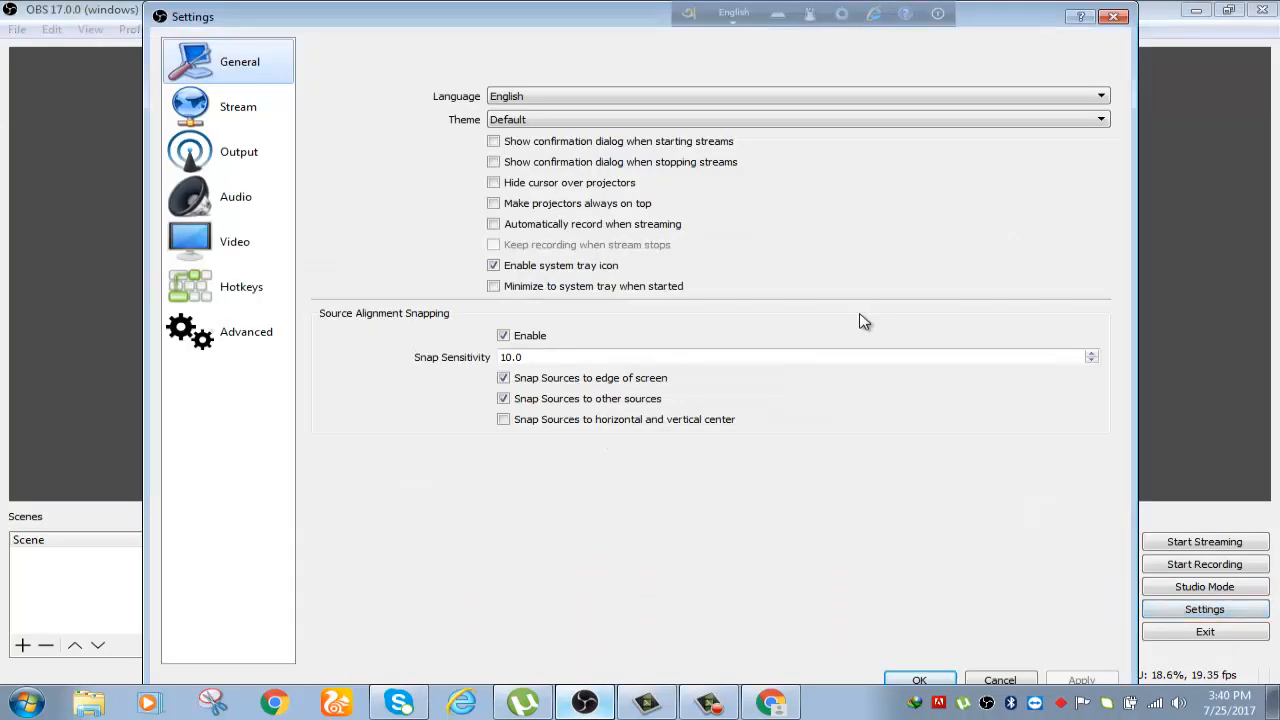
left_click(232, 113)
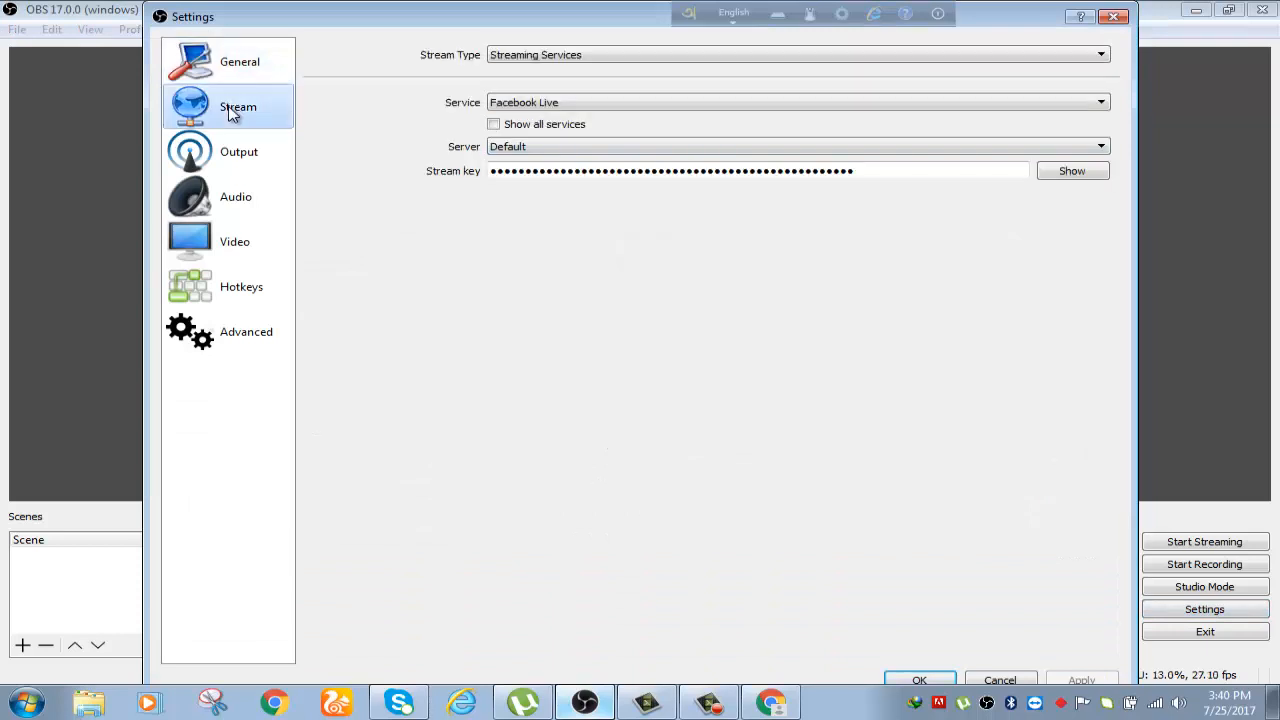
Delete the old stream key and paste the copied Facebook stream key in its place.
left_click(880, 171)
key("BackSpace")
key("BackSpace")
key("BackSpace")
key("BackSpace")
key("BackSpace")
key("BackSpace")
key("BackSpace")
key("BackSpace")
key("BackSpace")
key("BackSpace")
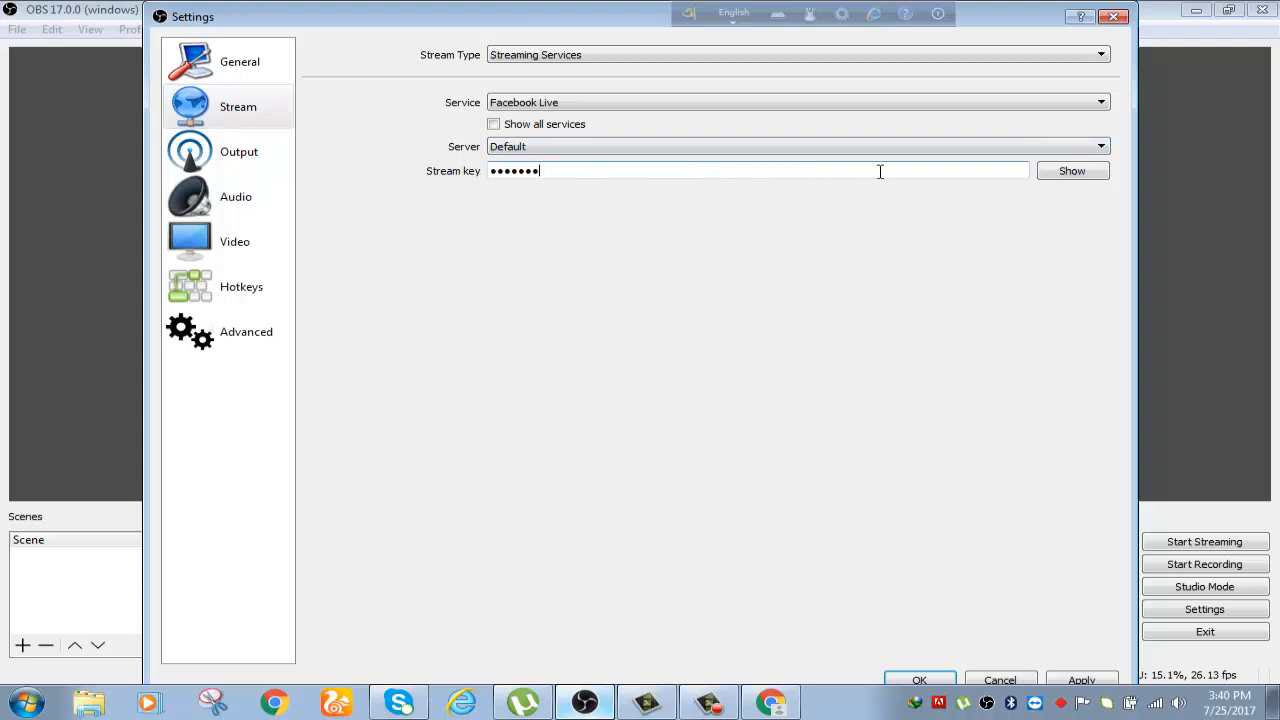
right_click(880, 178)
left_click(930, 274)
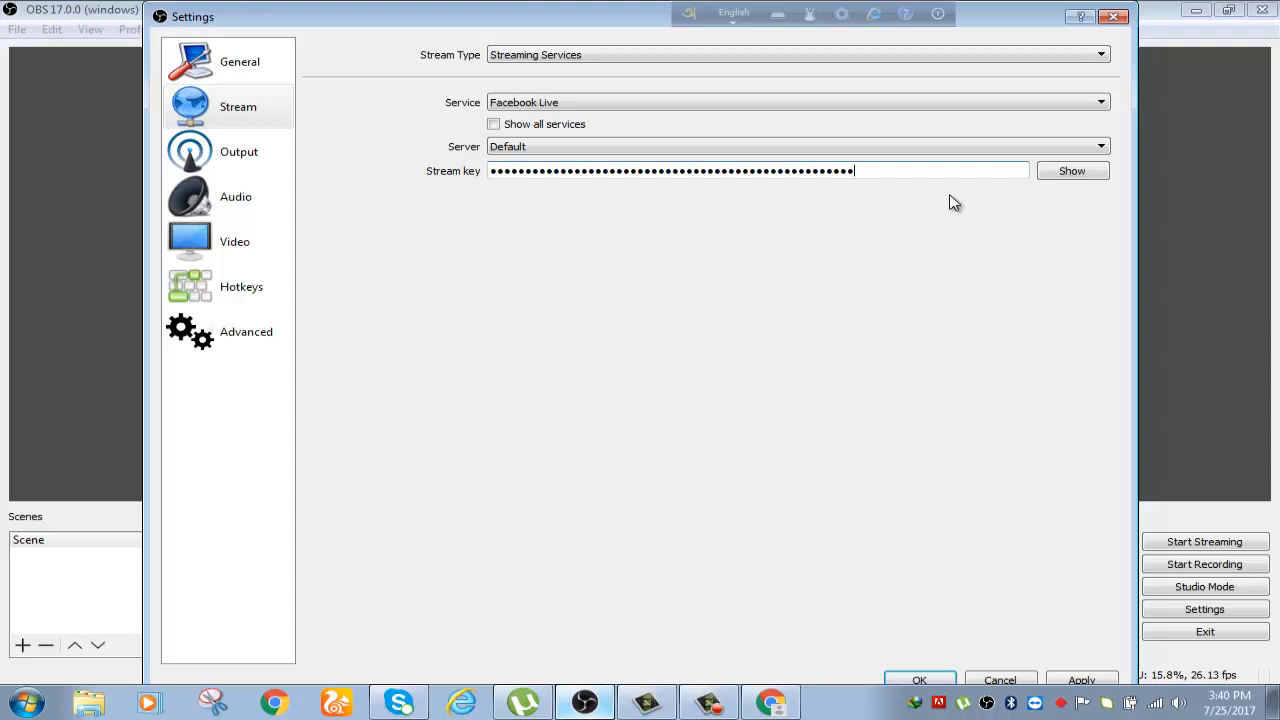
Check the available streaming services, keep Facebook Live, and apply and close the settings.
left_click(1088, 108)
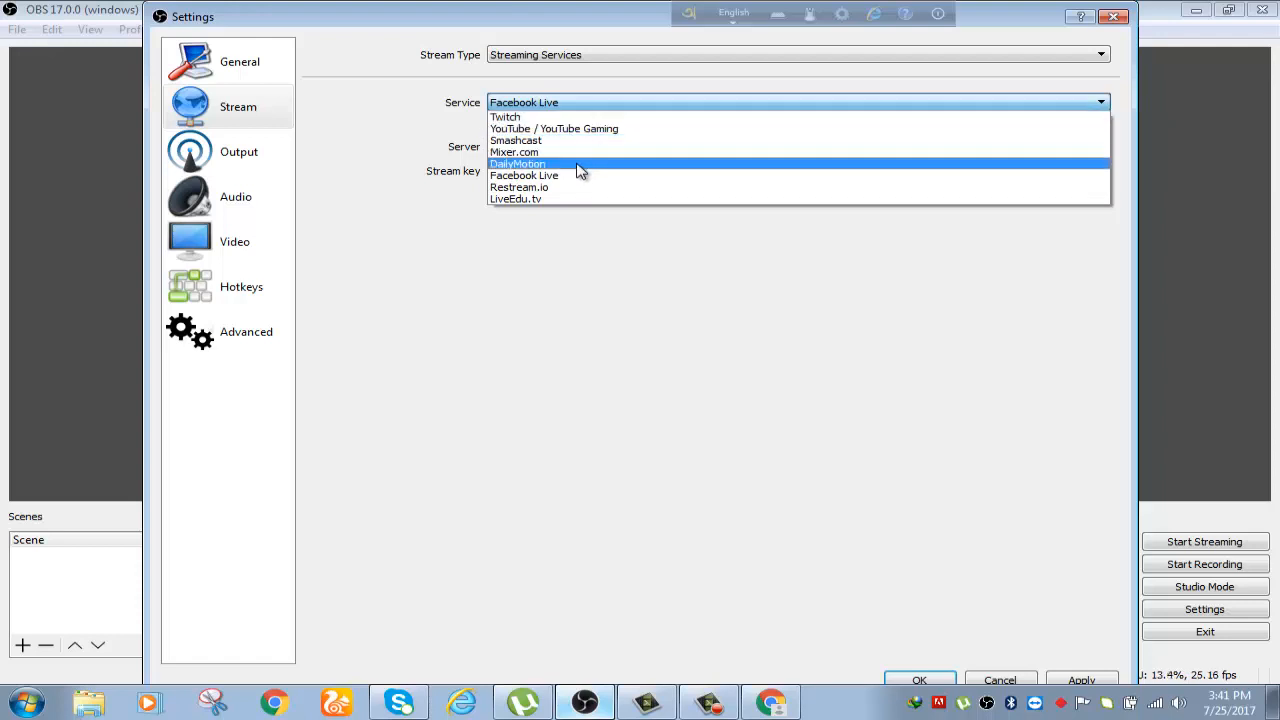
left_click(621, 102)
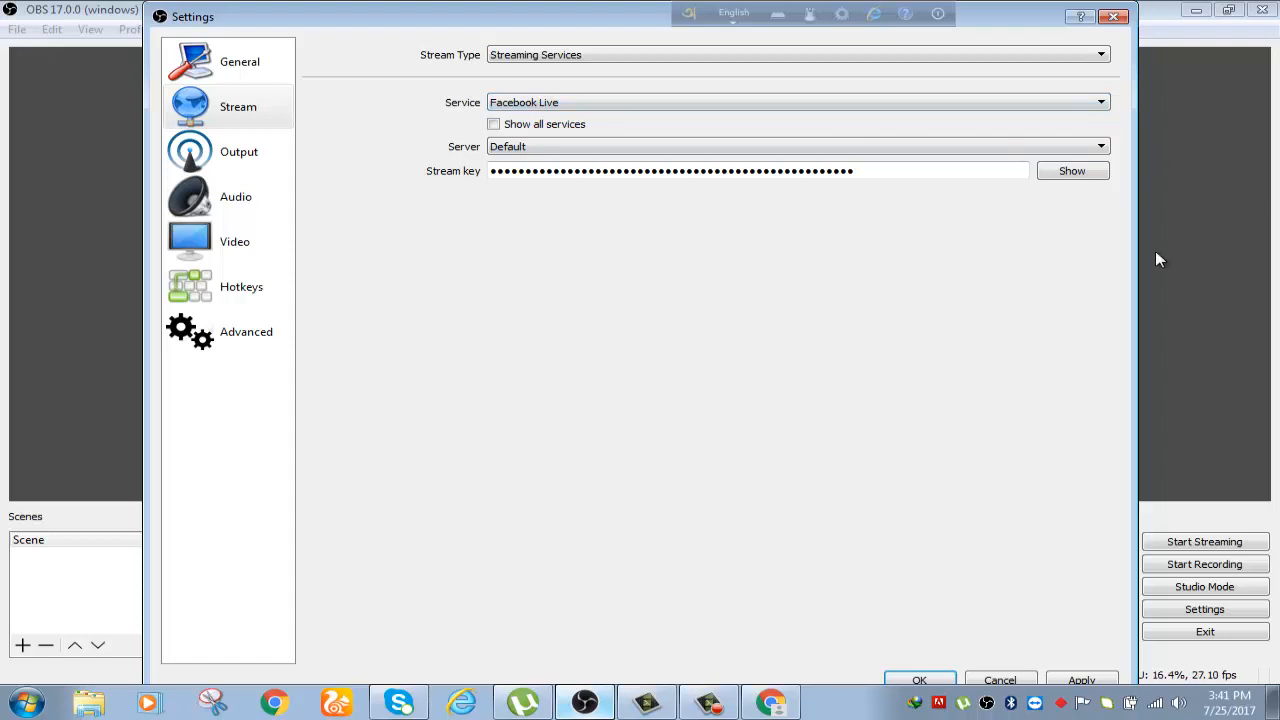
left_click(1065, 680)
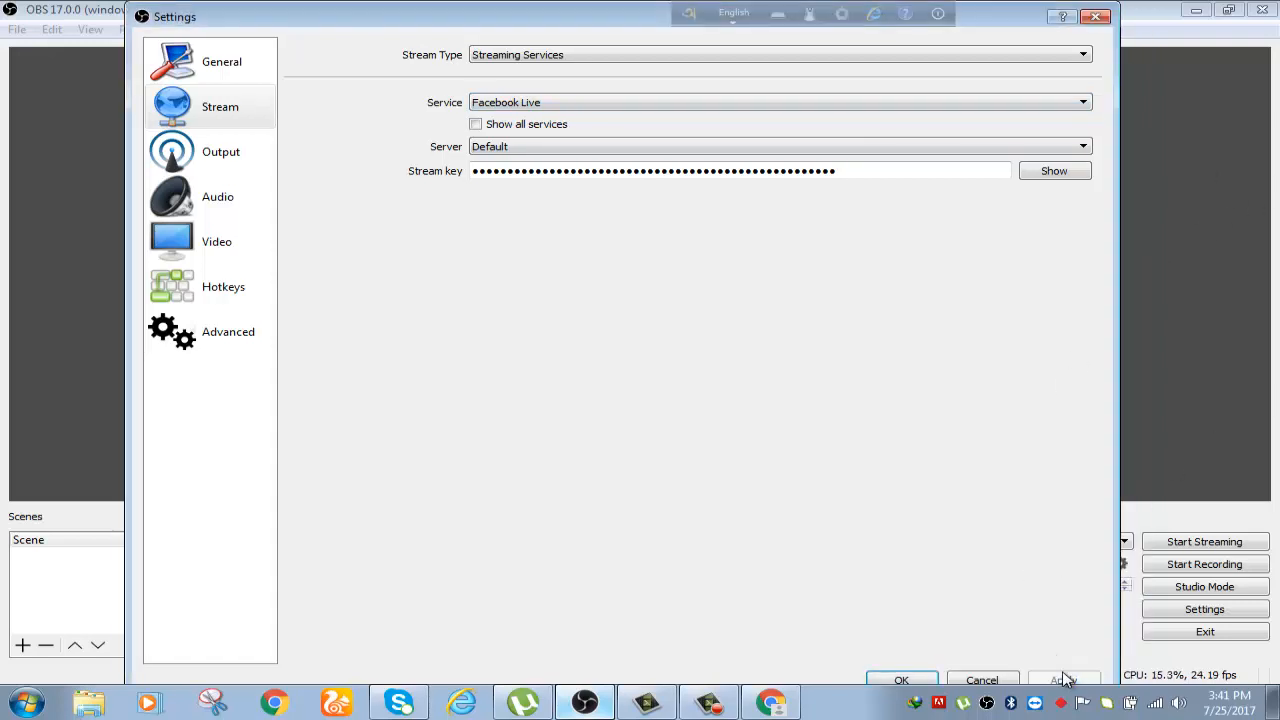
left_click(900, 680)
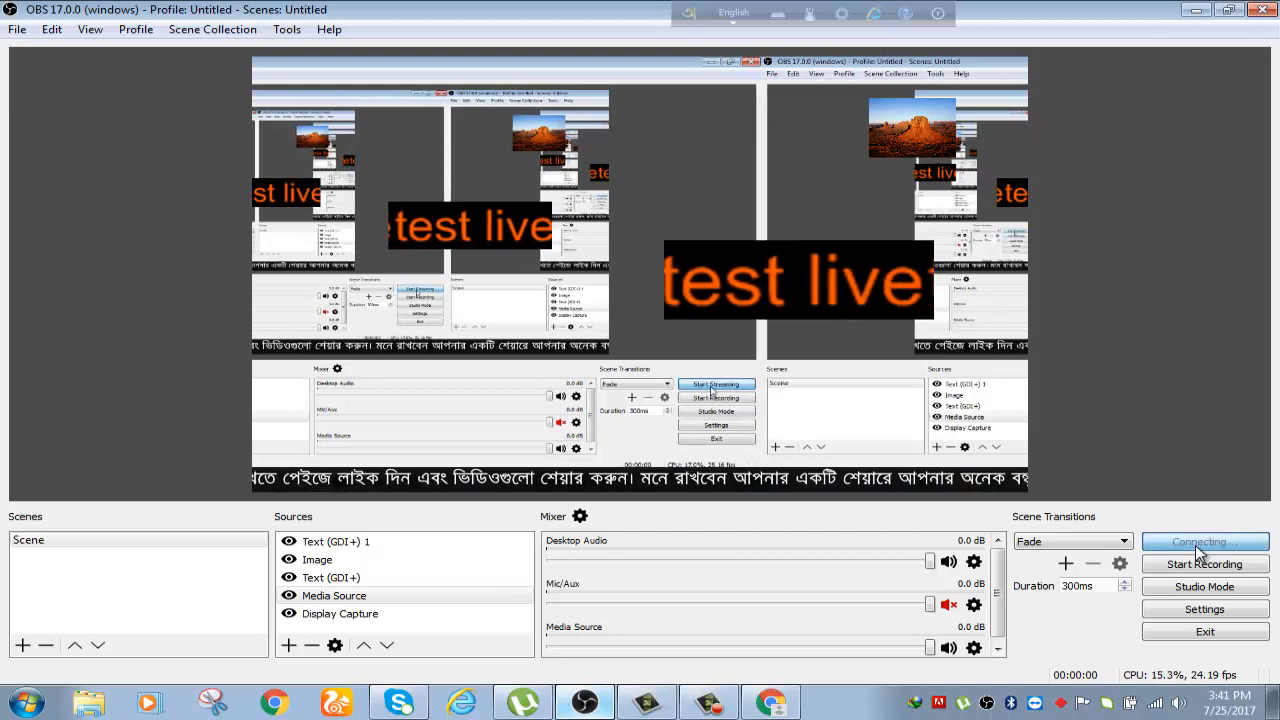
Start streaming from OBS Studio, and minimize the OBS Studio and Chrome windows.
left_click(1198, 546)
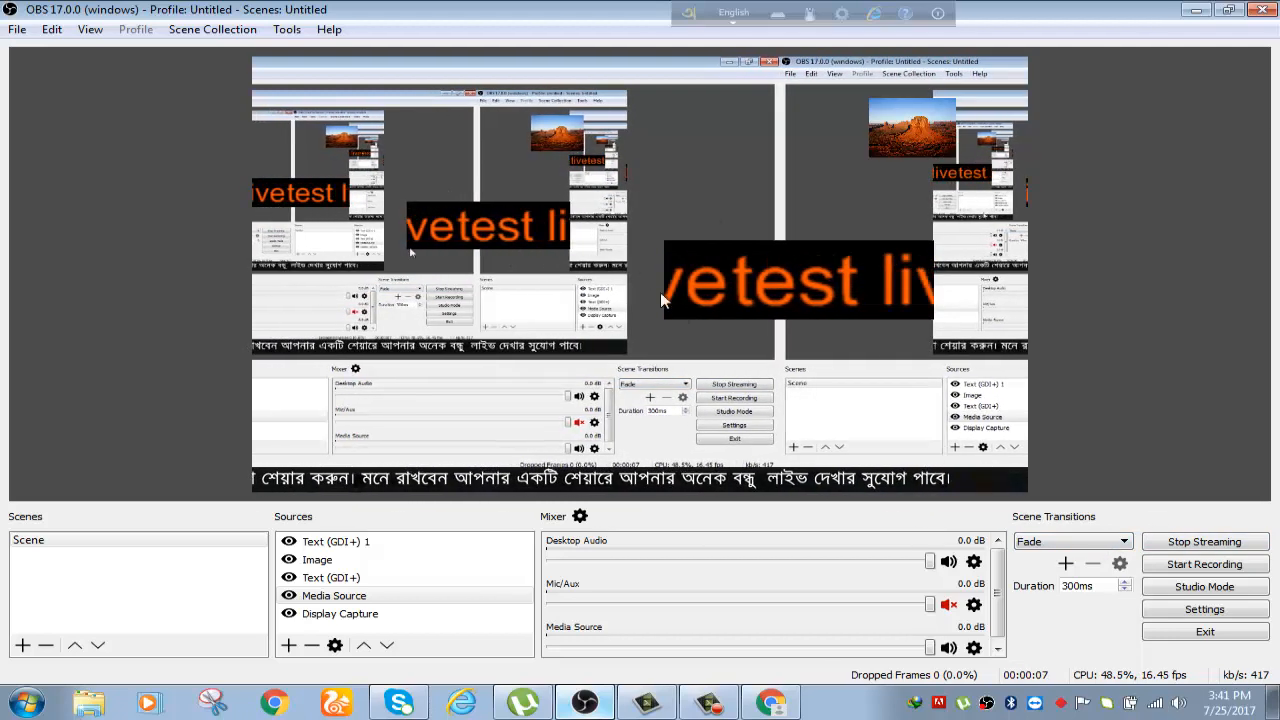
left_click(1198, 10)
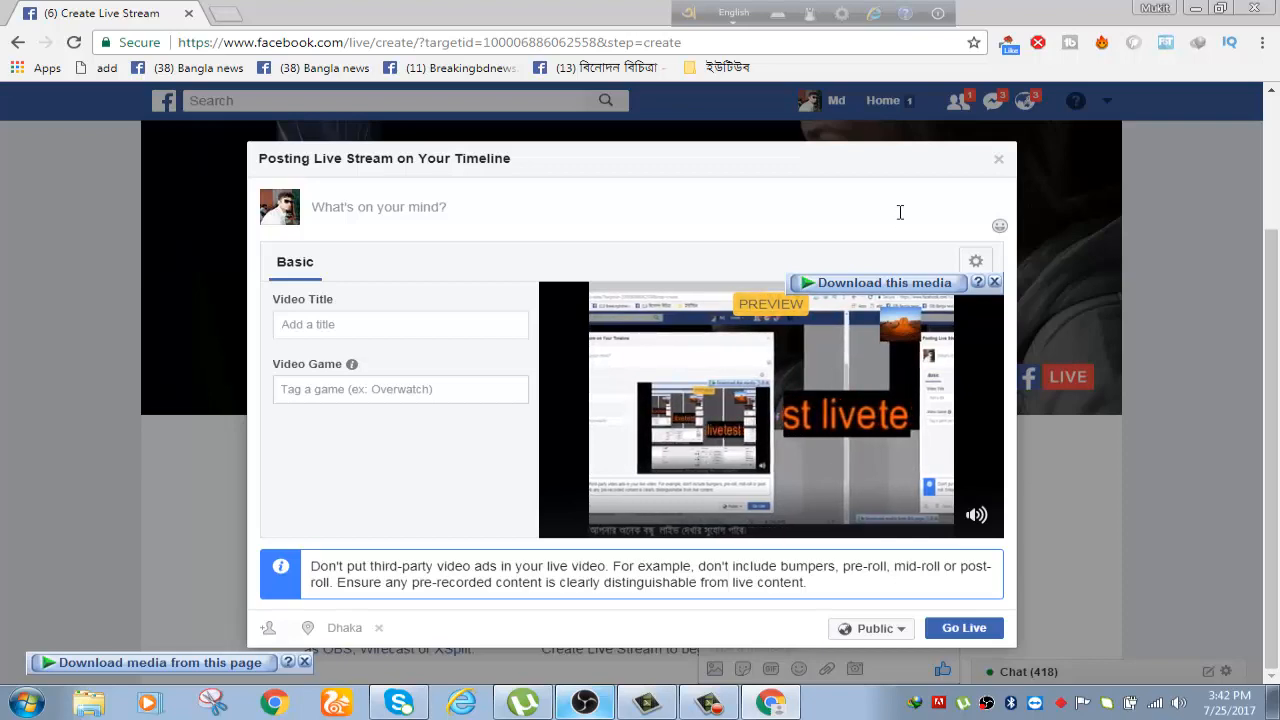
left_click(1220, 8)
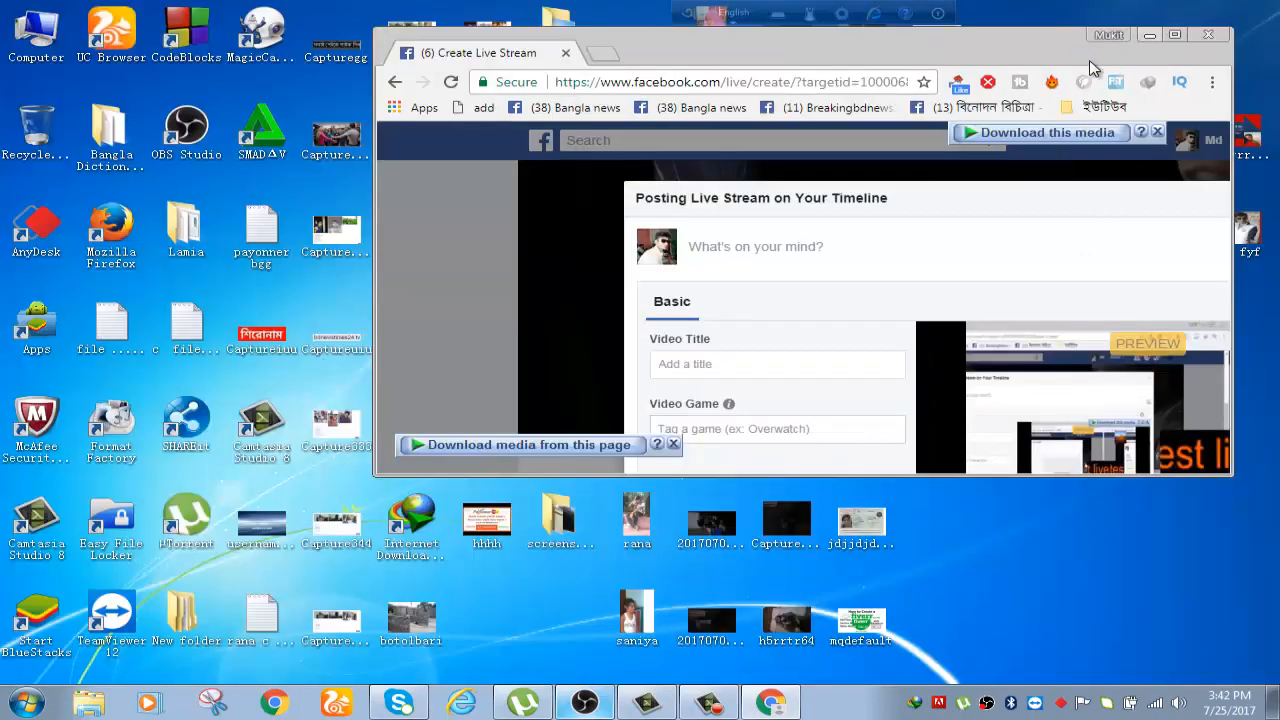
left_click(1146, 36)
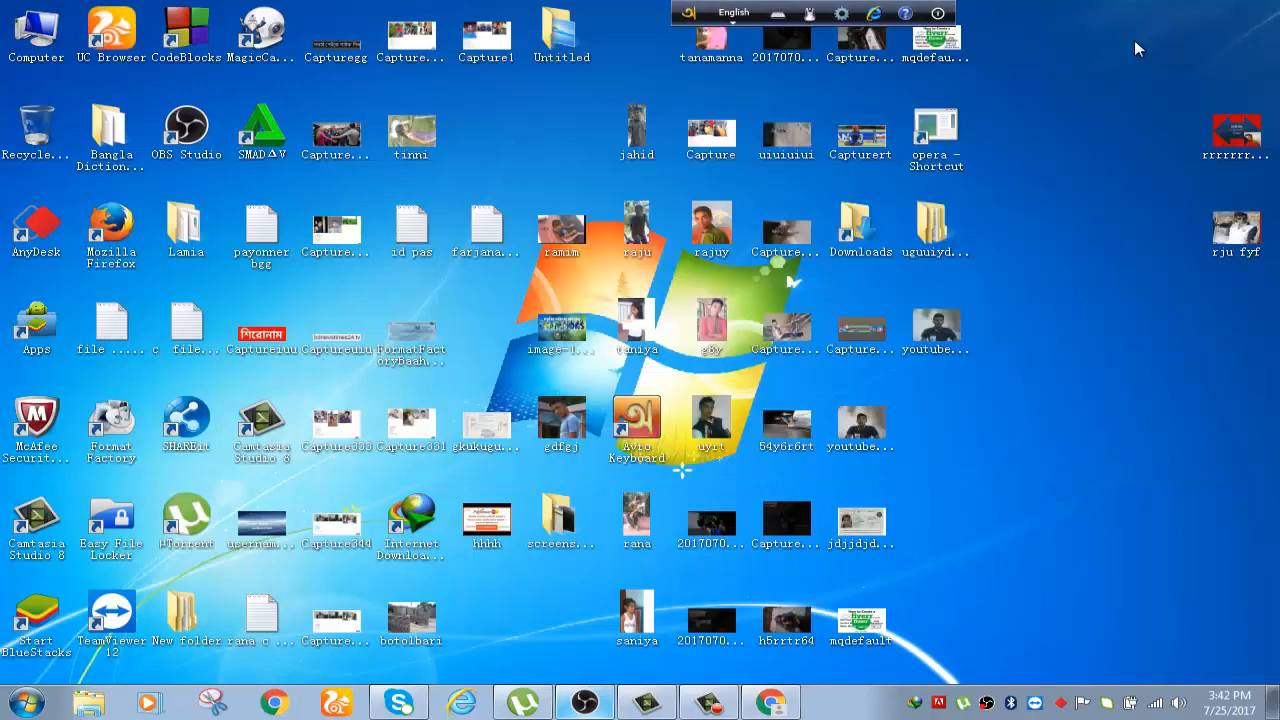
Refresh the Windows desktop, and briefly check the running stream in OBS Studio before minimizing it again.
right_click(1037, 112)
left_click(1074, 145)
right_click(1074, 148)
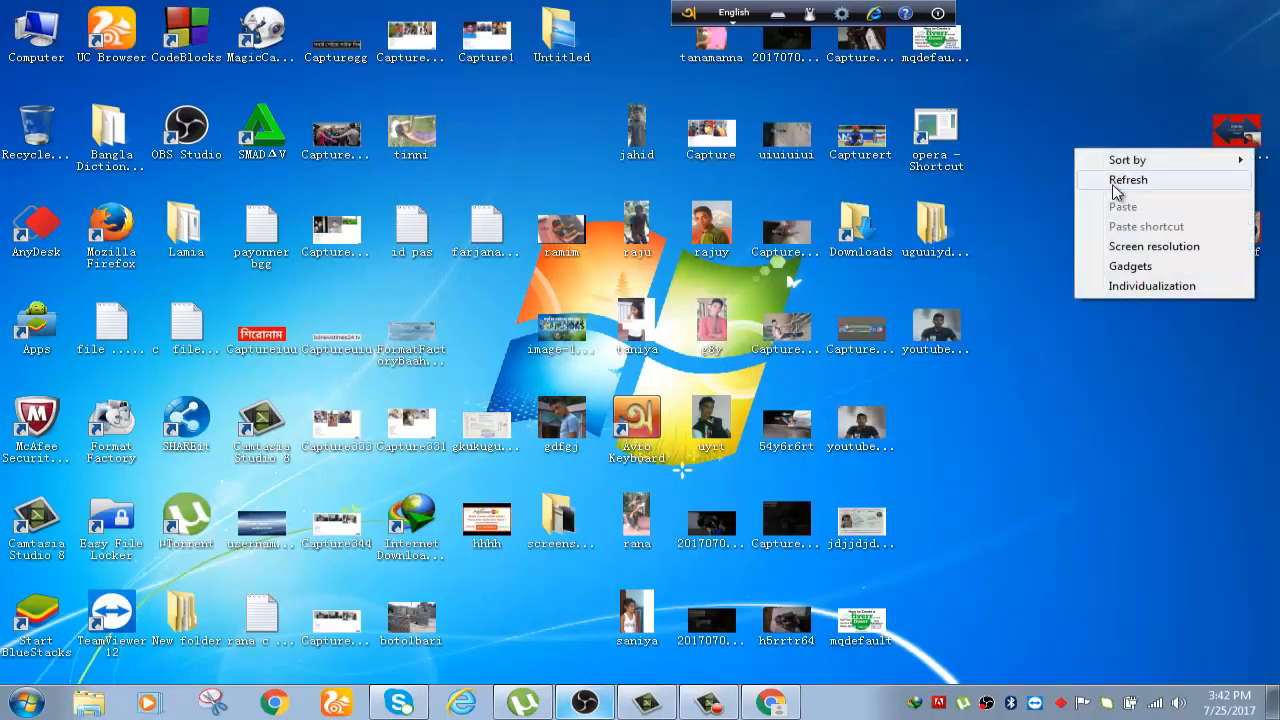
left_click(1118, 181)
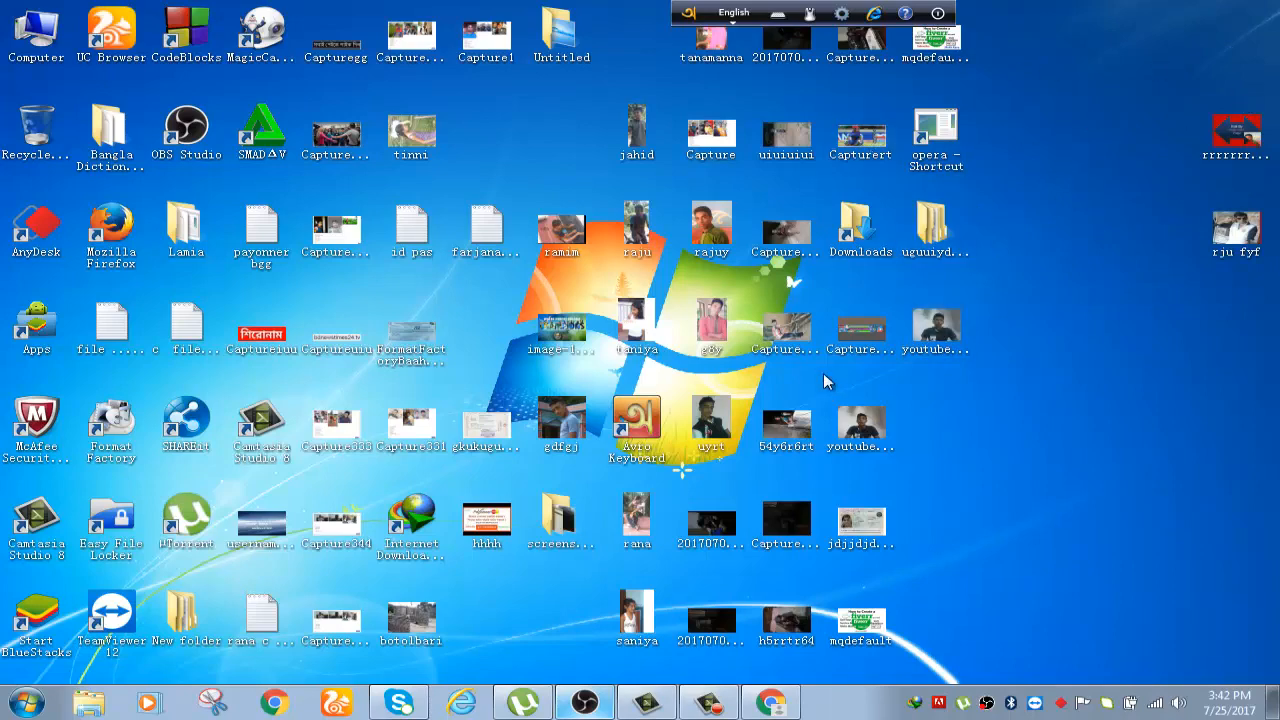
left_click(587, 704)
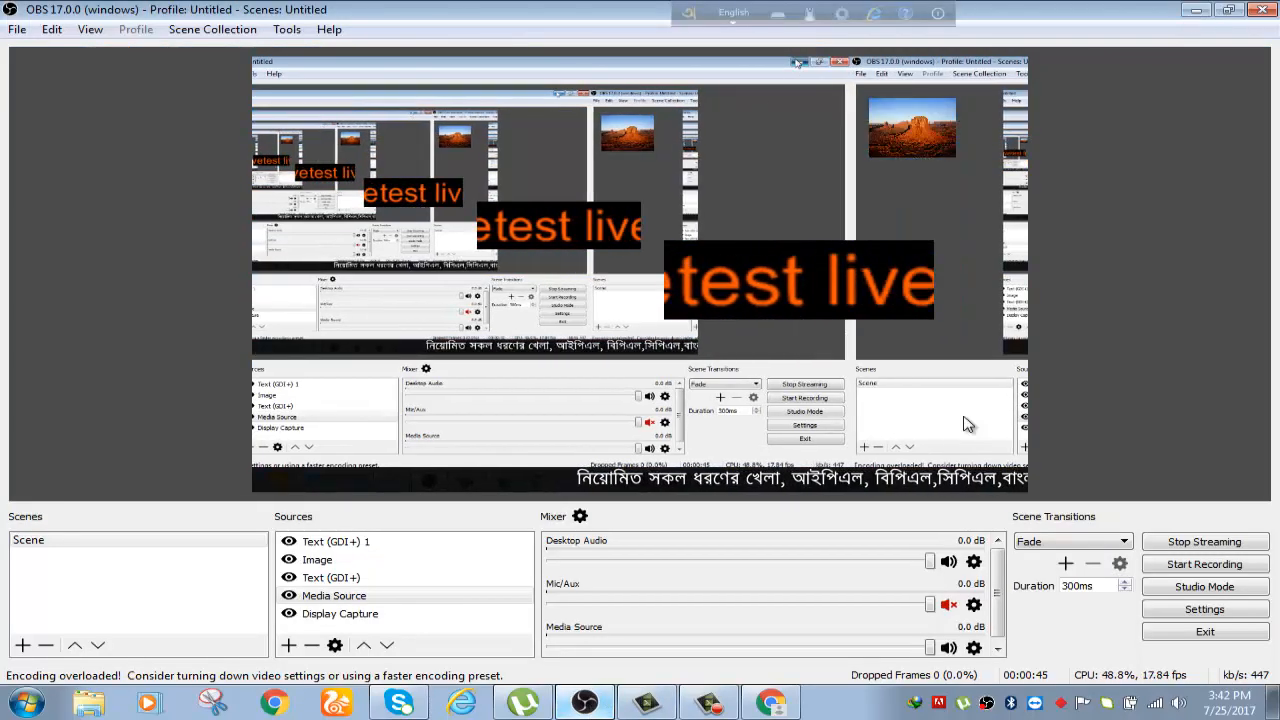
left_click(1195, 11)
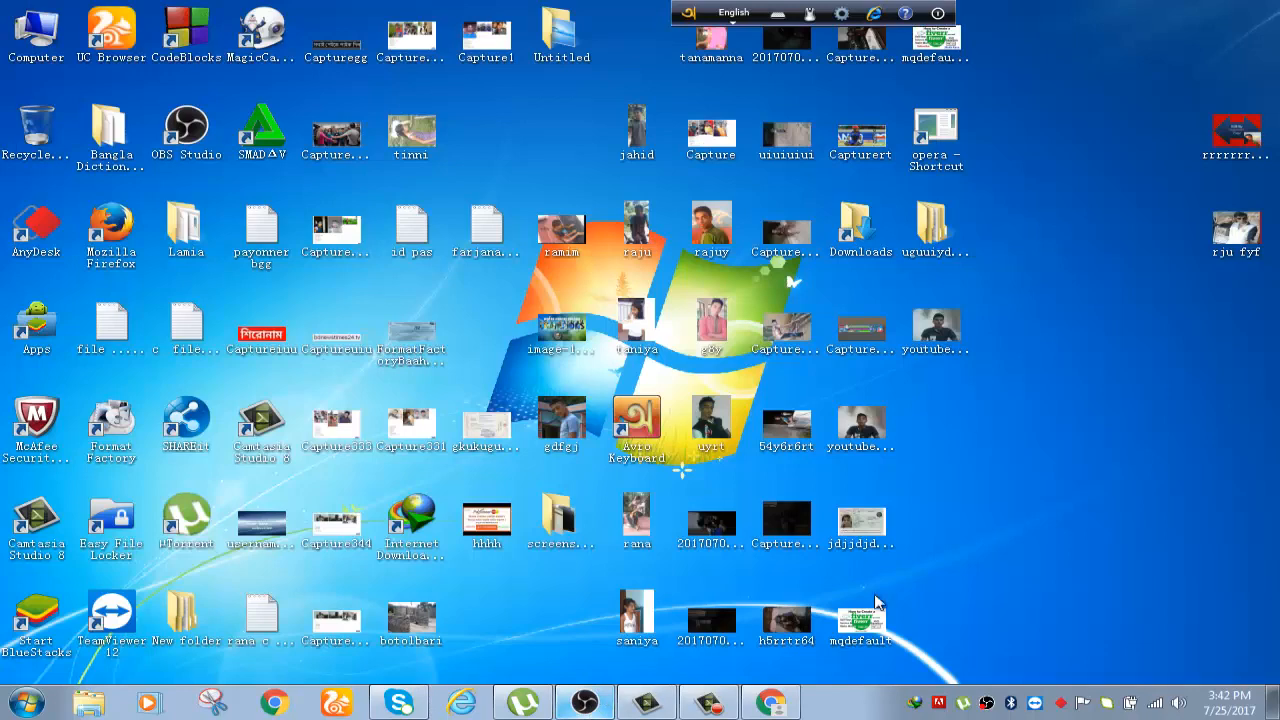
Switch to Chrome, maximize it, open YouTube in a new tab, and briefly play the Jomoj 7 drama video before pausing it.
left_click(772, 704)
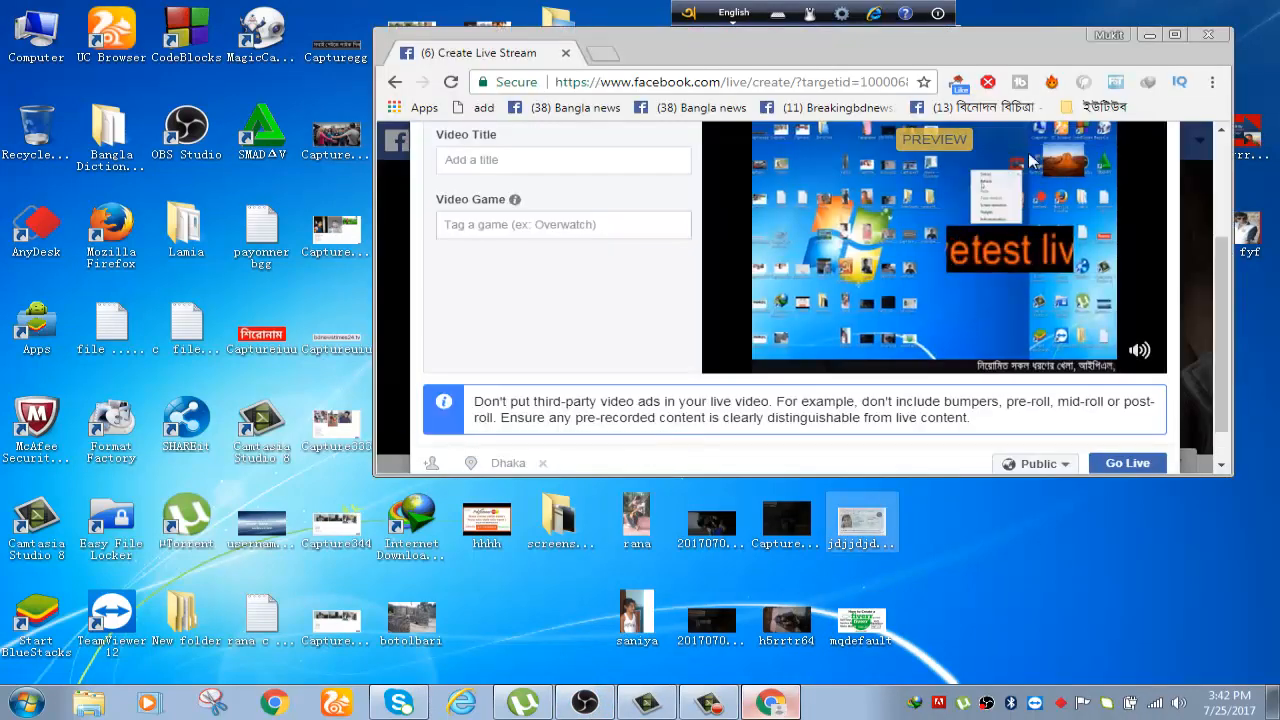
left_click(1174, 34)
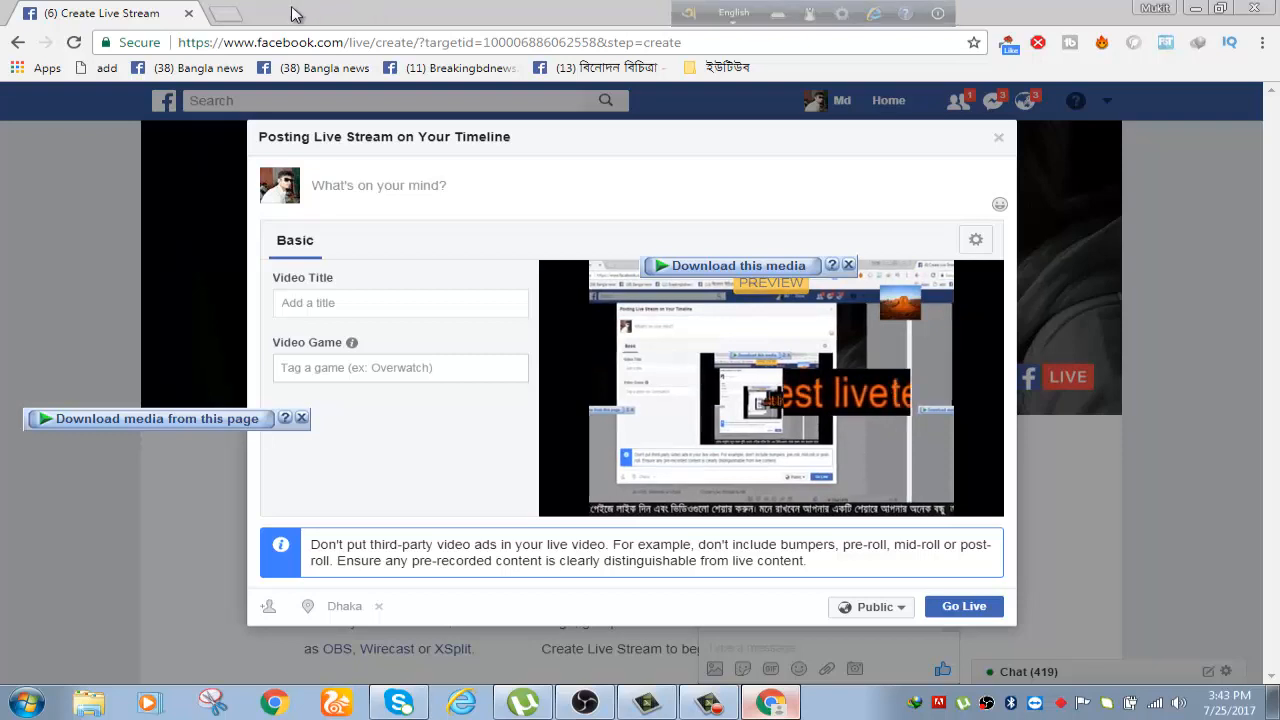
left_click(228, 14)
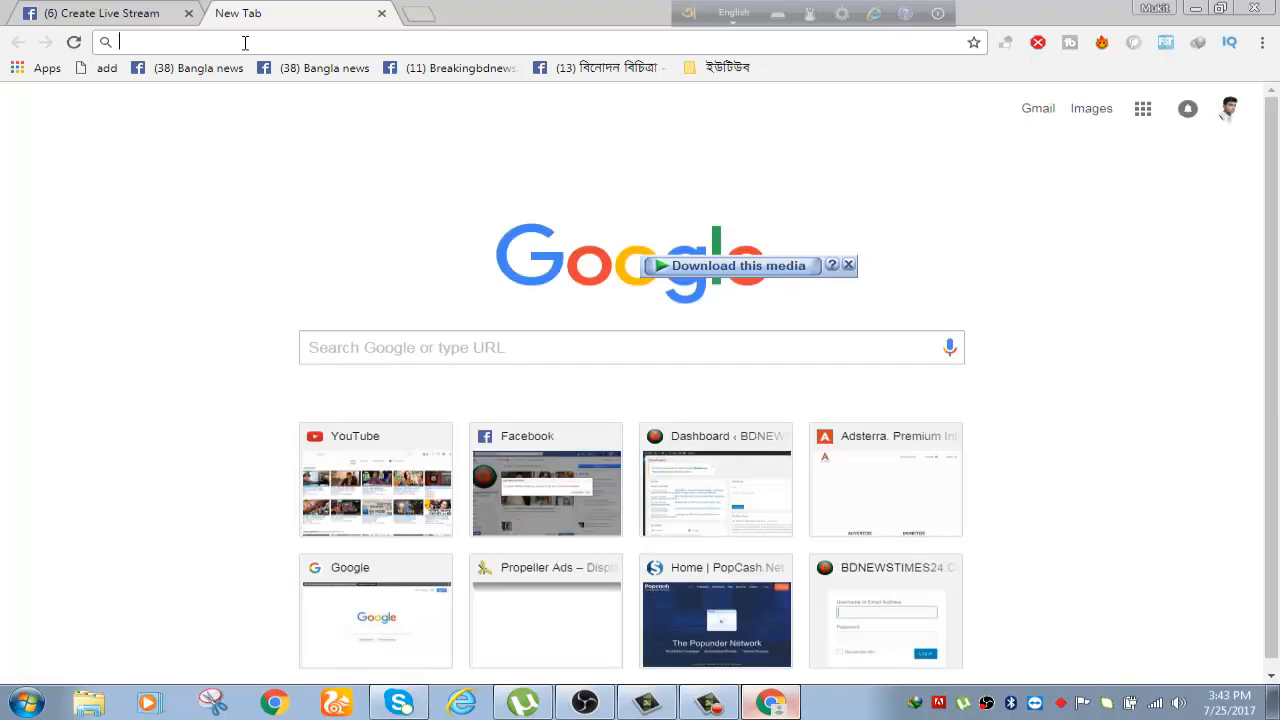
left_click(357, 490)
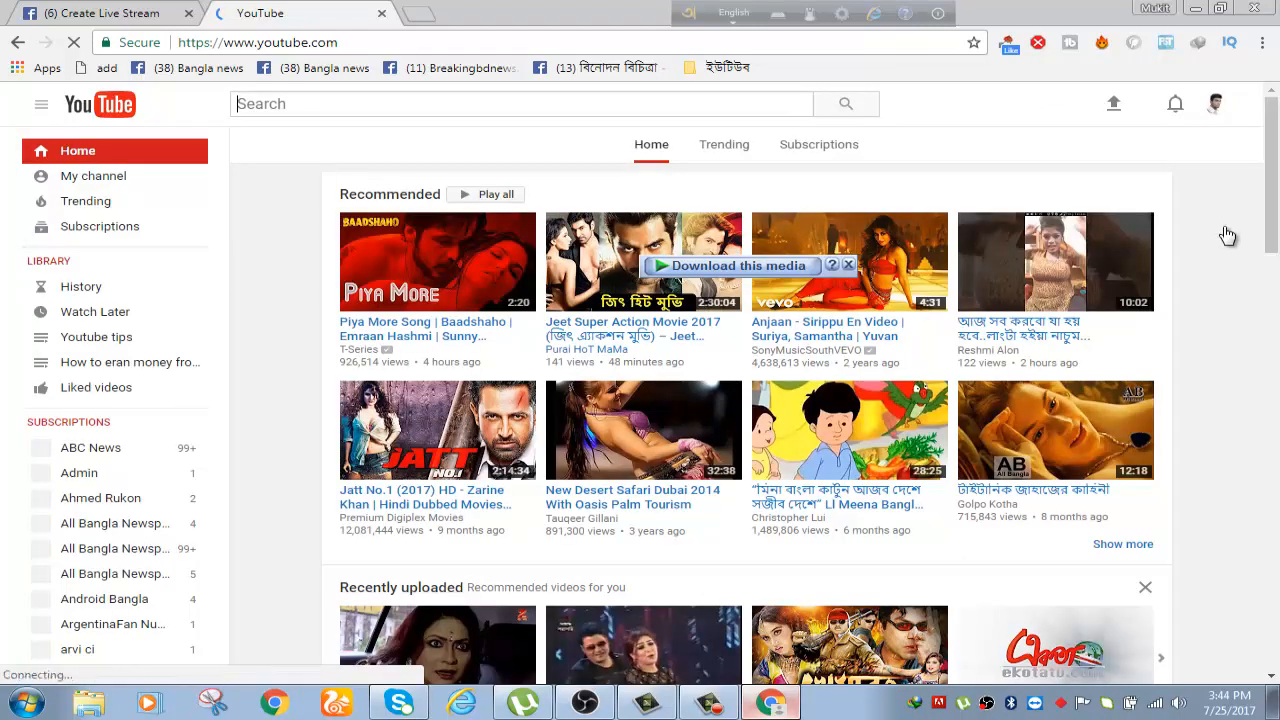
scroll(1275, 142, "down", 5)
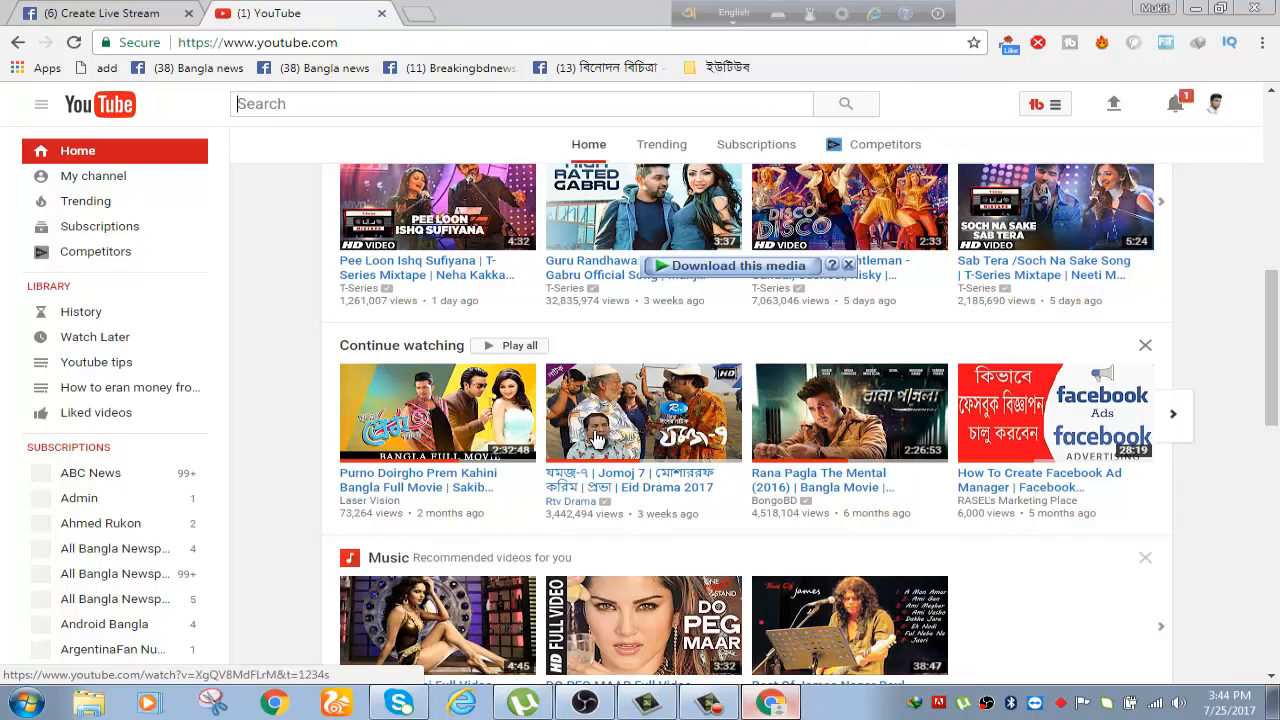
left_click(597, 438)
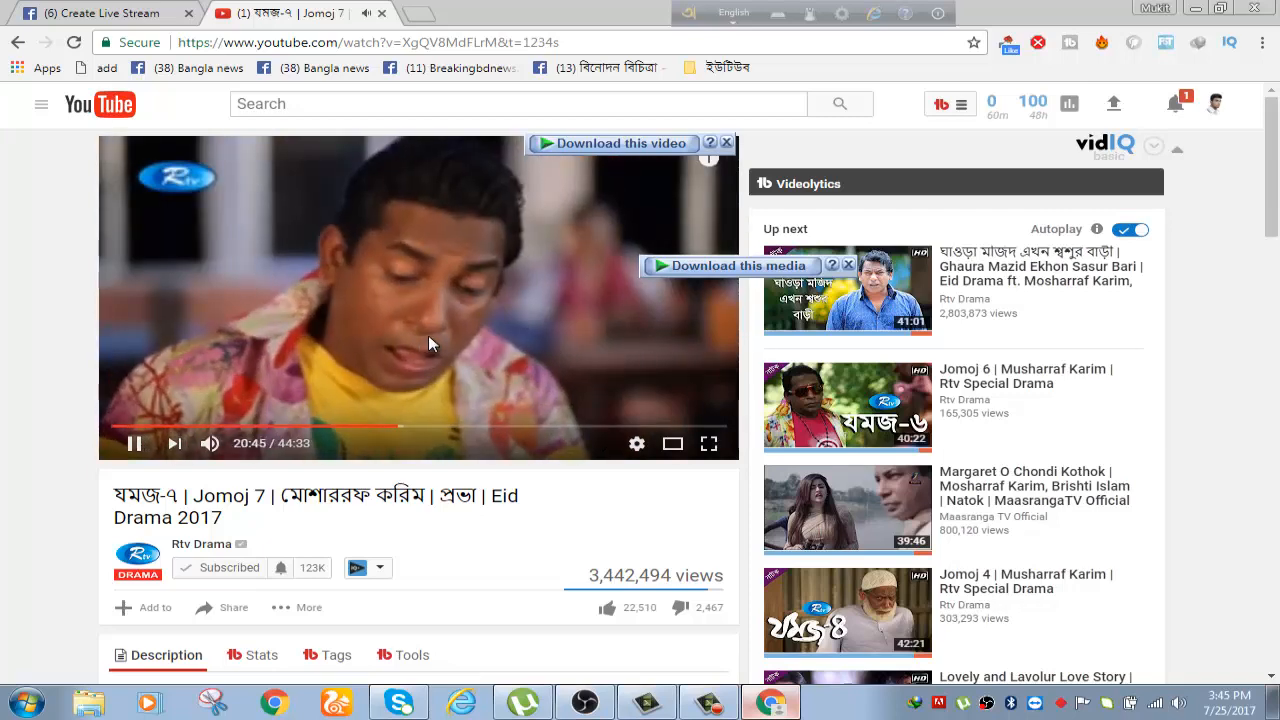
left_click(428, 338)
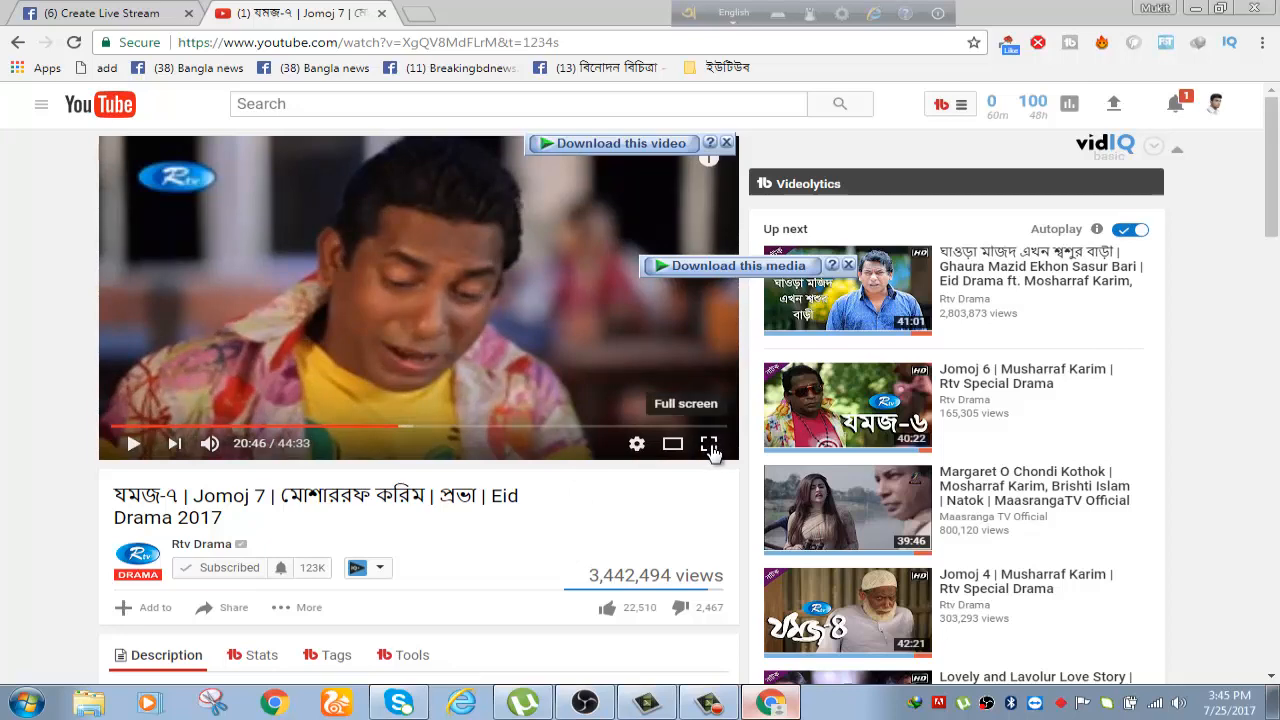
Close the Facebook Create Live Stream page and confirm leaving it without saving changes.
left_click(92, 12)
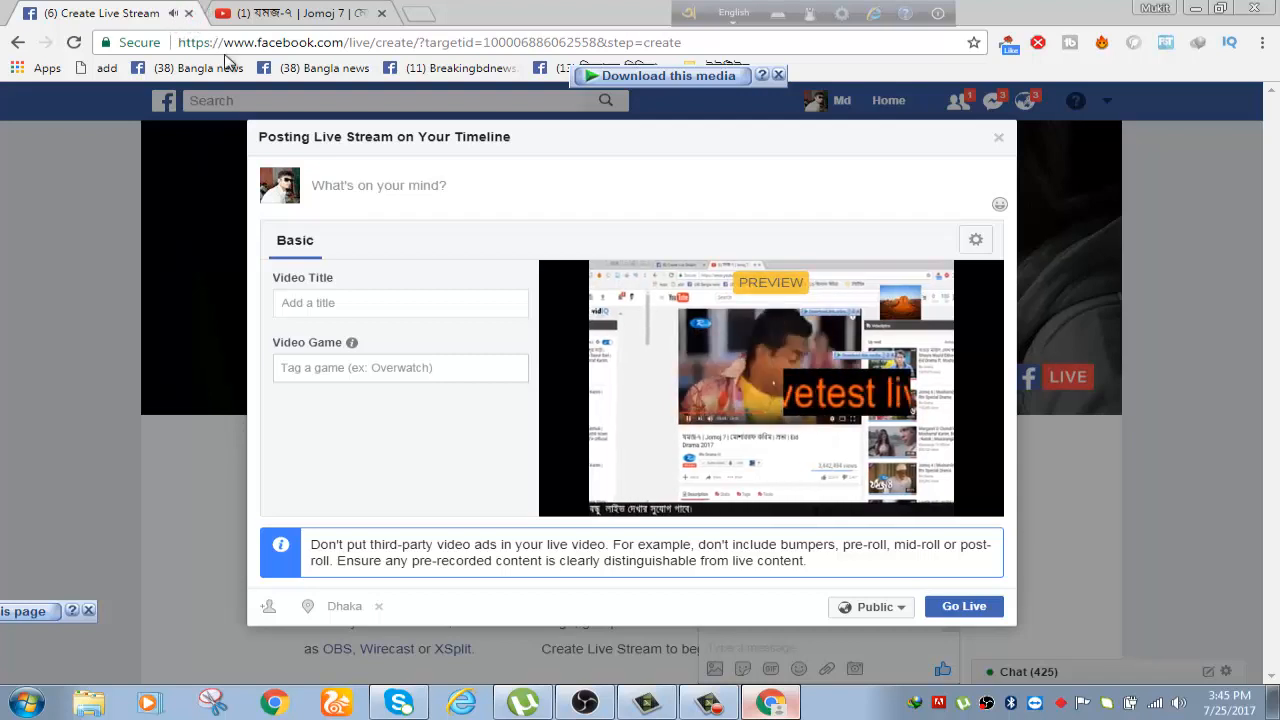
left_click(189, 13)
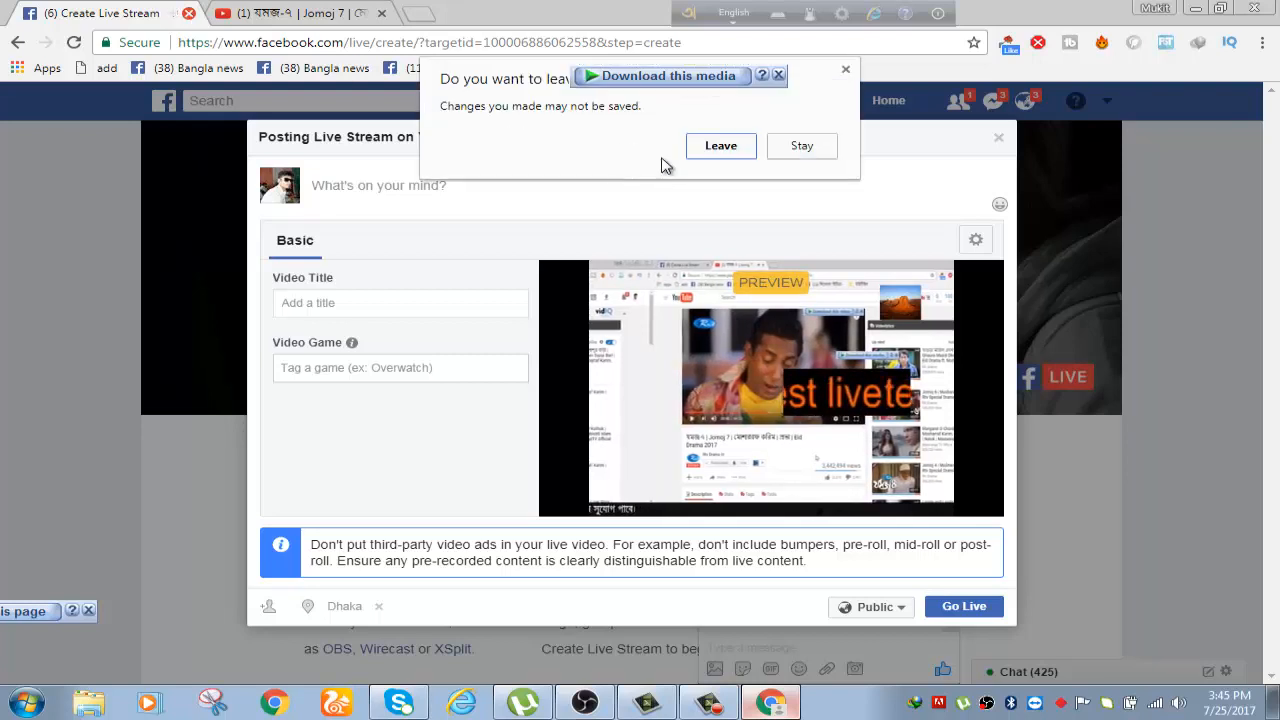
left_click(720, 147)
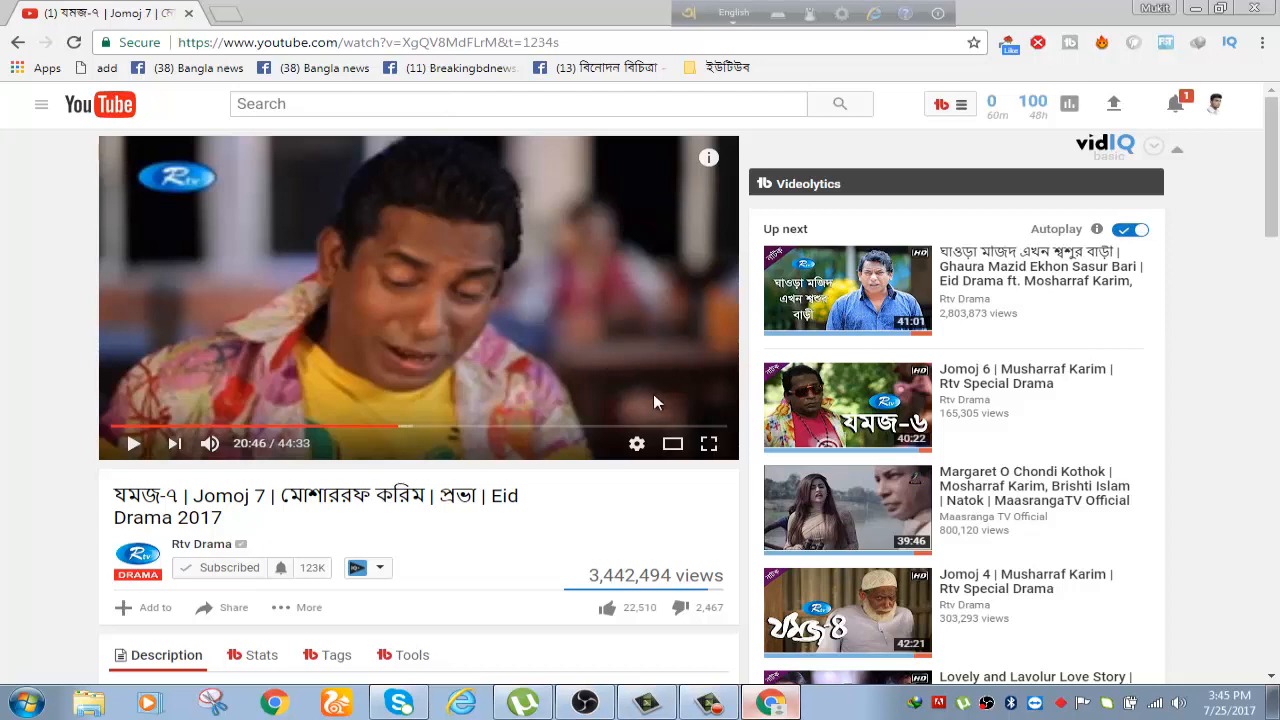
Watch the Jomoj 7 video briefly in full screen, pause it, exit full screen, and minimize Chrome.
left_click(709, 445)
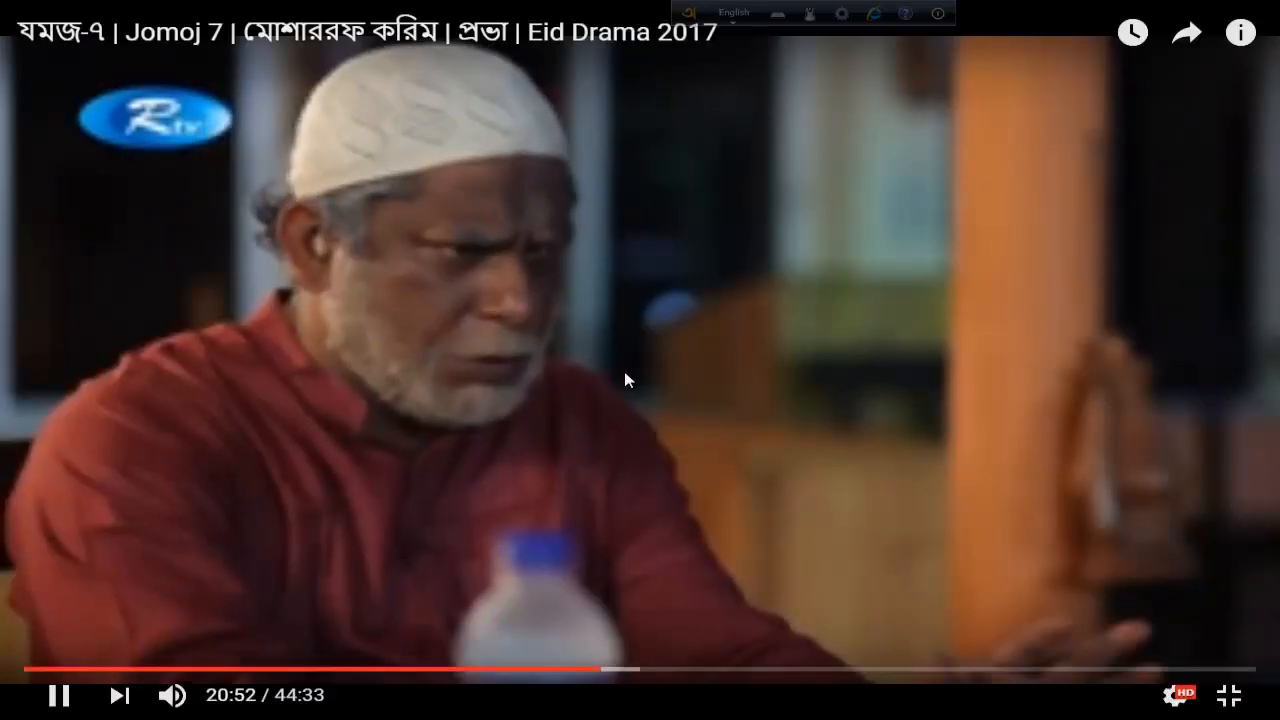
left_click(624, 372)
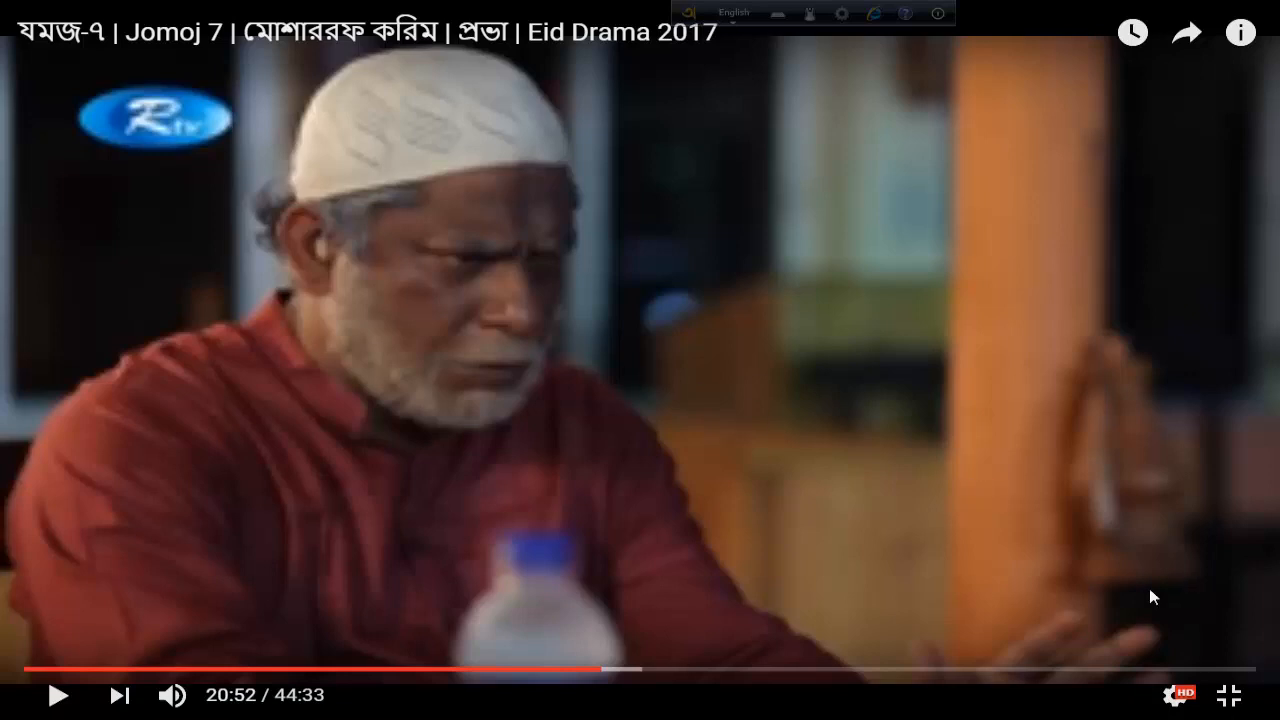
left_click(1228, 695)
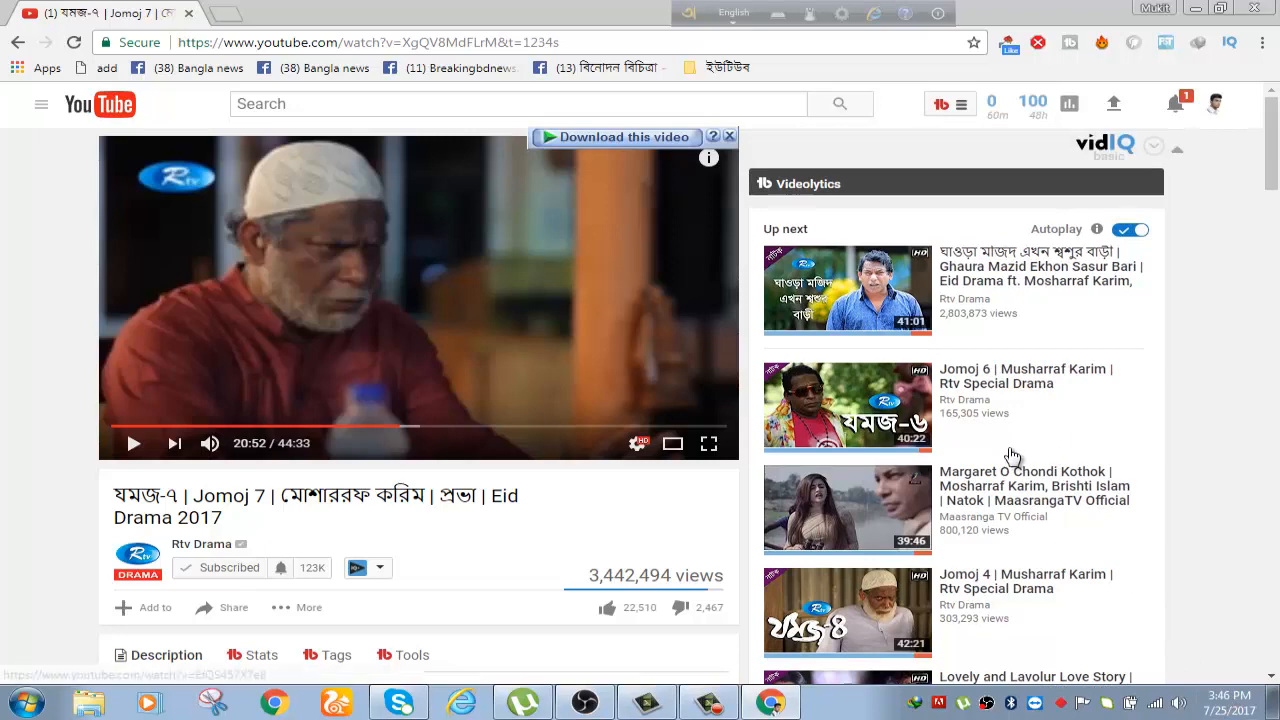
left_click(1197, 9)
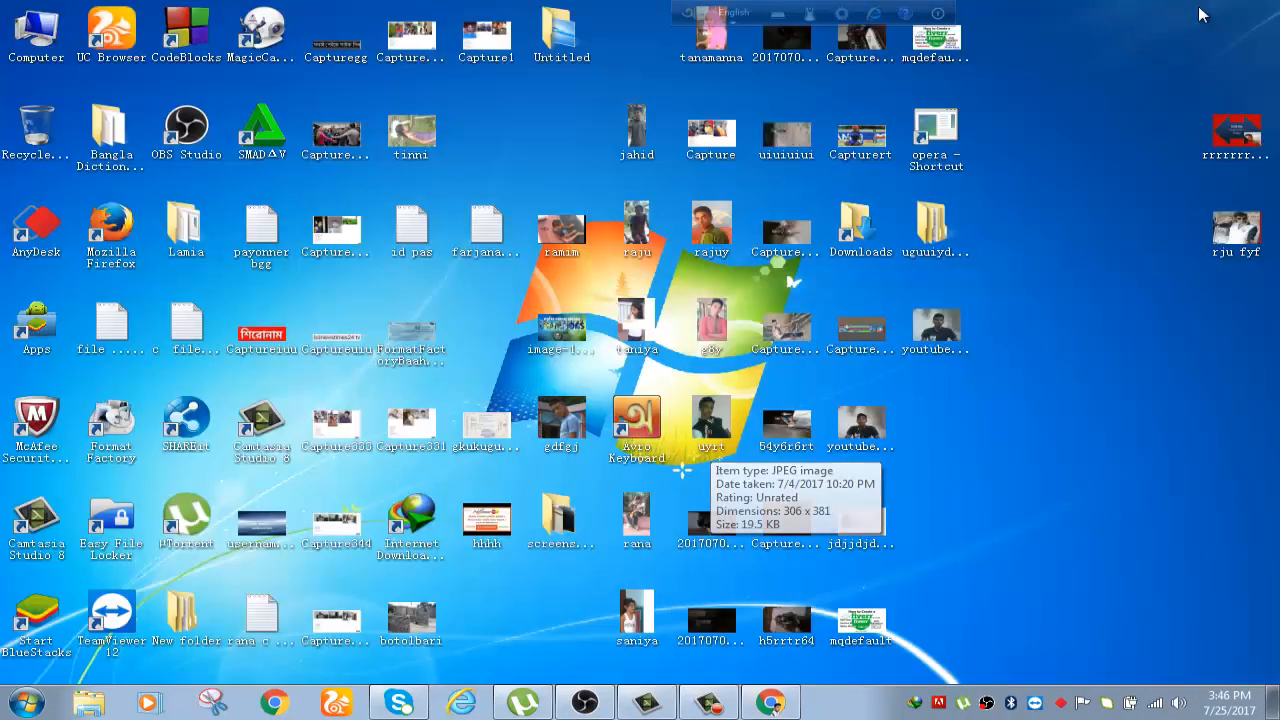
right_click(1086, 148)
left_click(1120, 179)
right_click(1100, 178)
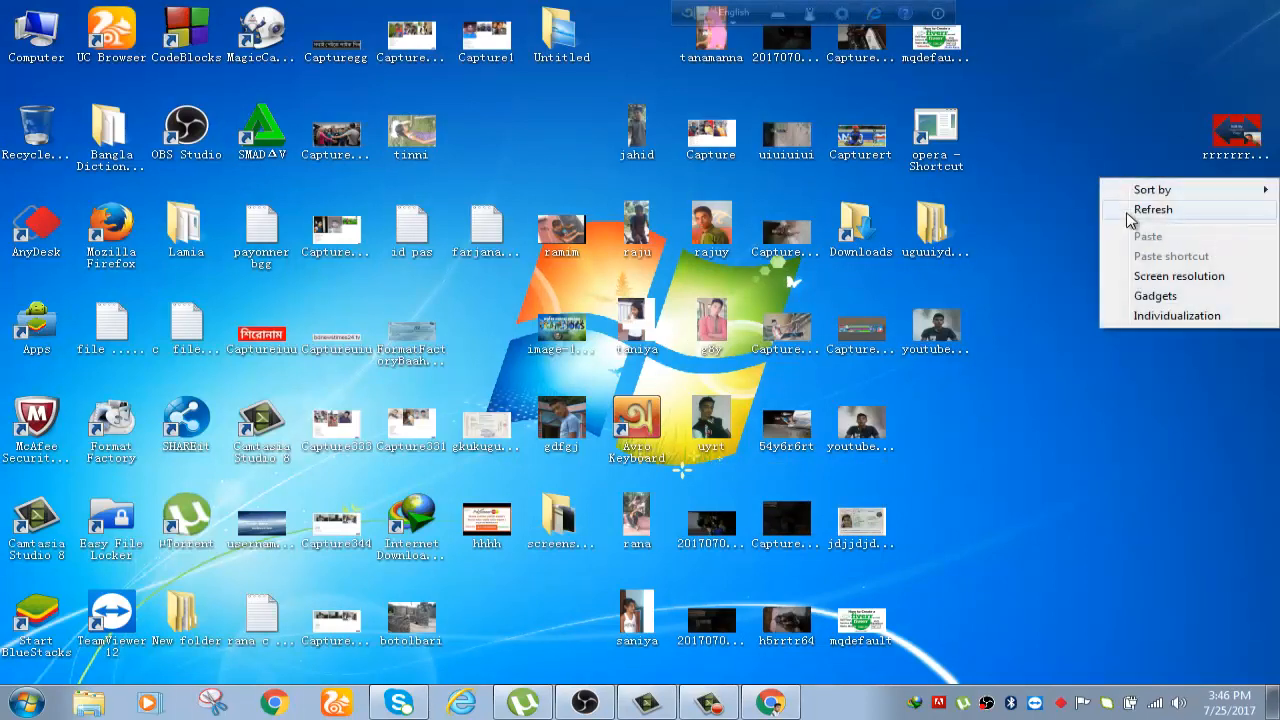
left_click(1132, 212)
right_click(1134, 216)
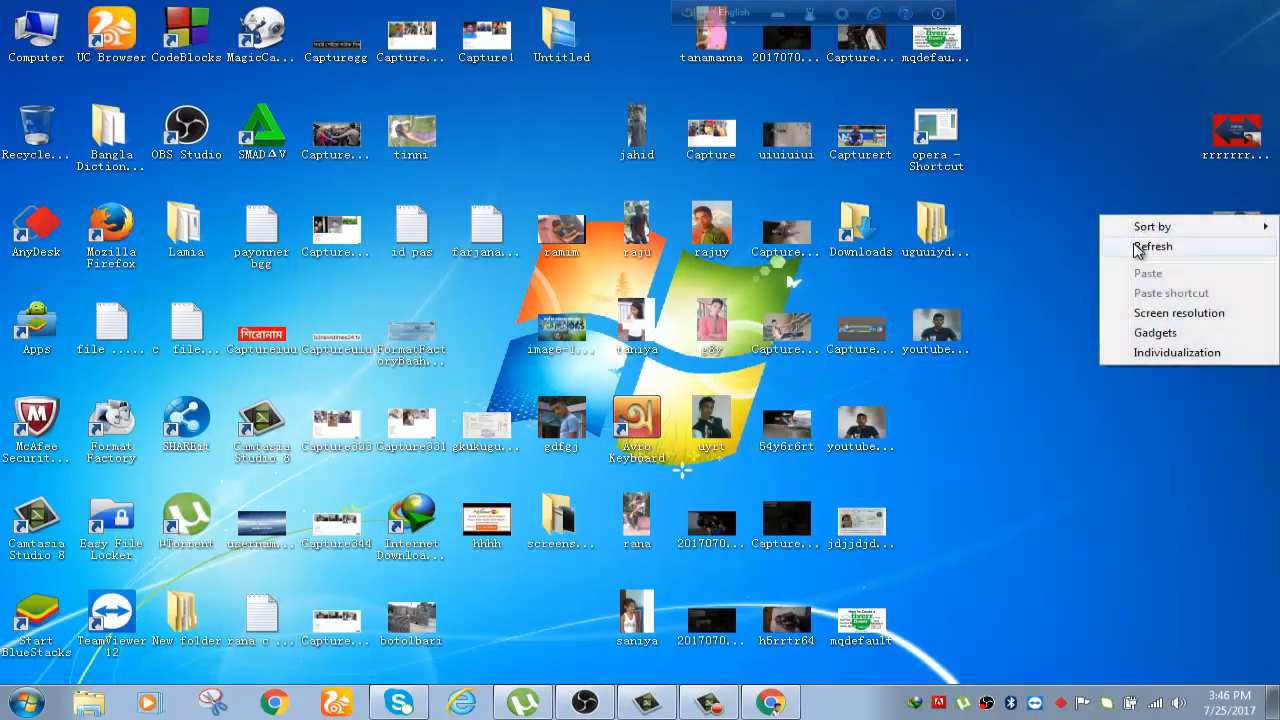
left_click(1136, 247)
right_click(1133, 242)
left_click(1133, 278)
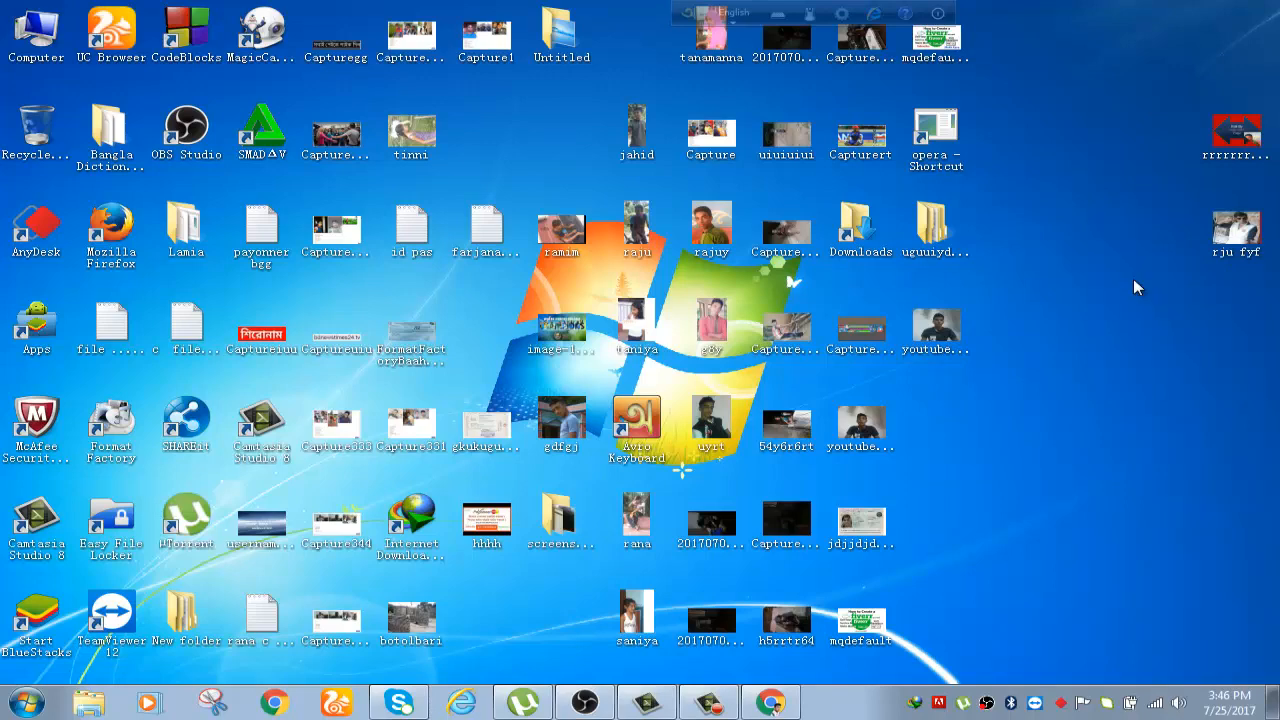
key("super")
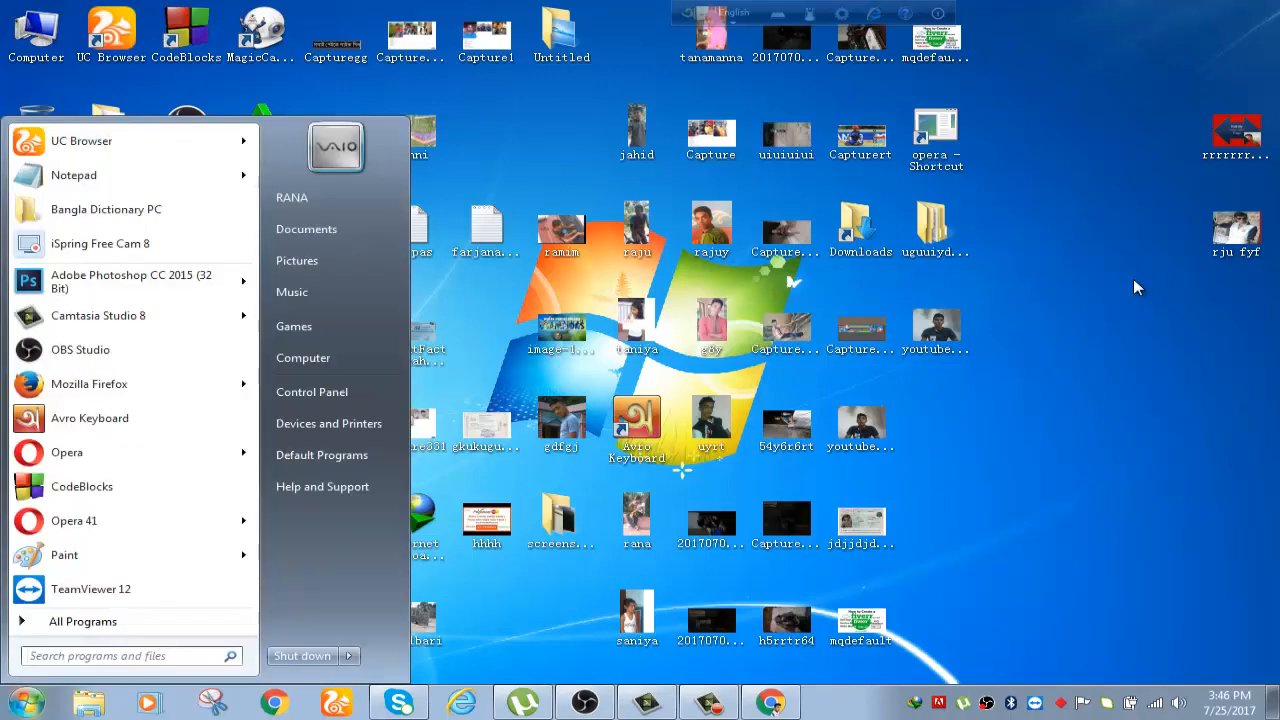
right_click(1113, 279)
left_click(1125, 313)
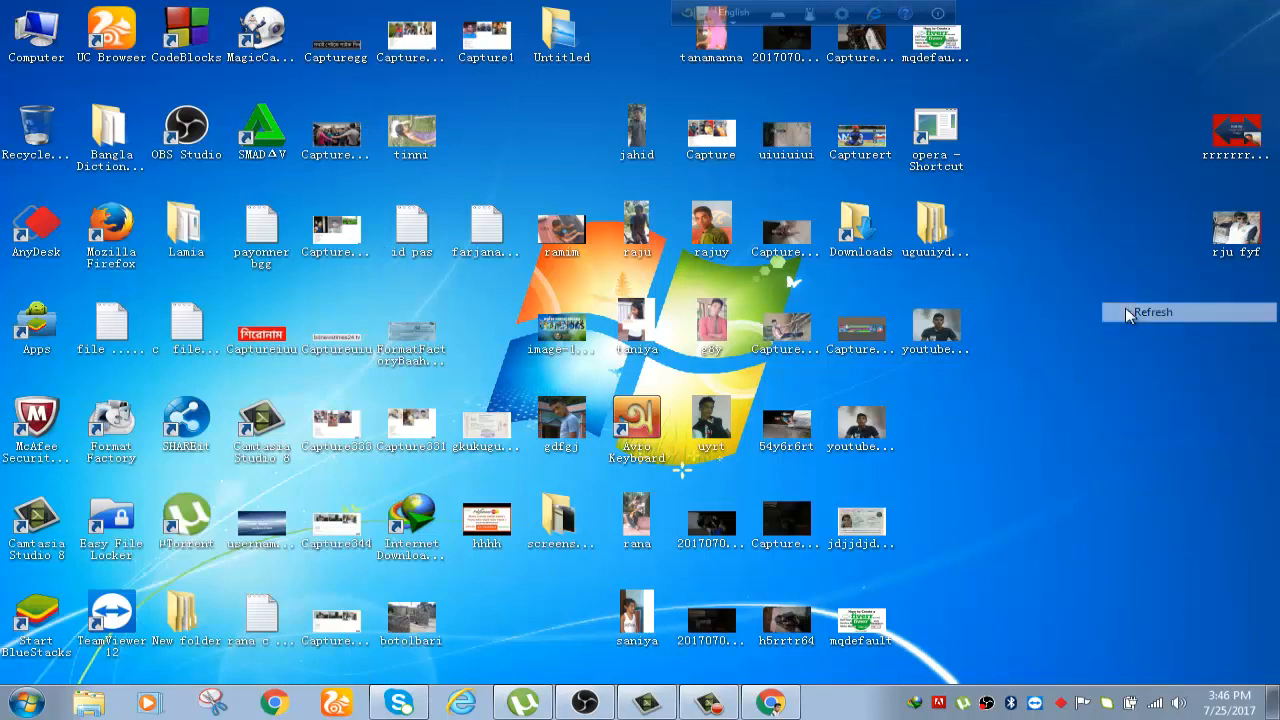